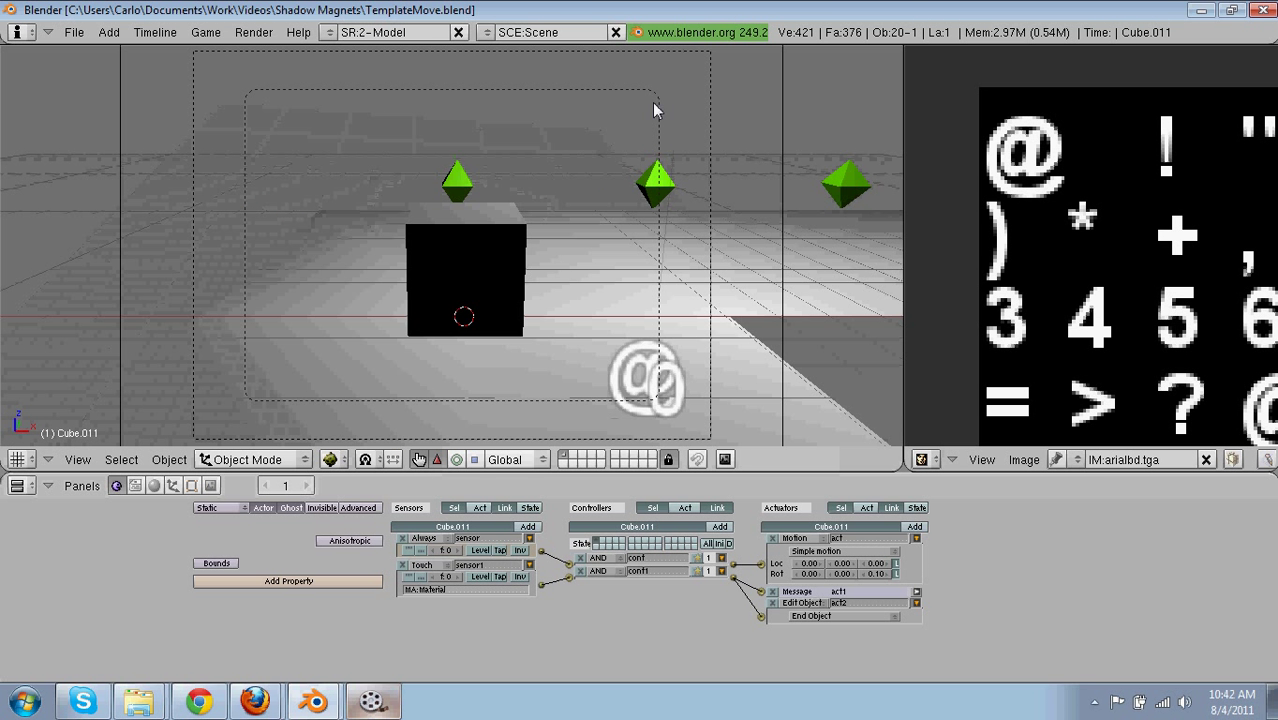
# Step: Run the finished game example to view its counter display, and stop it
pyautogui.press('p')
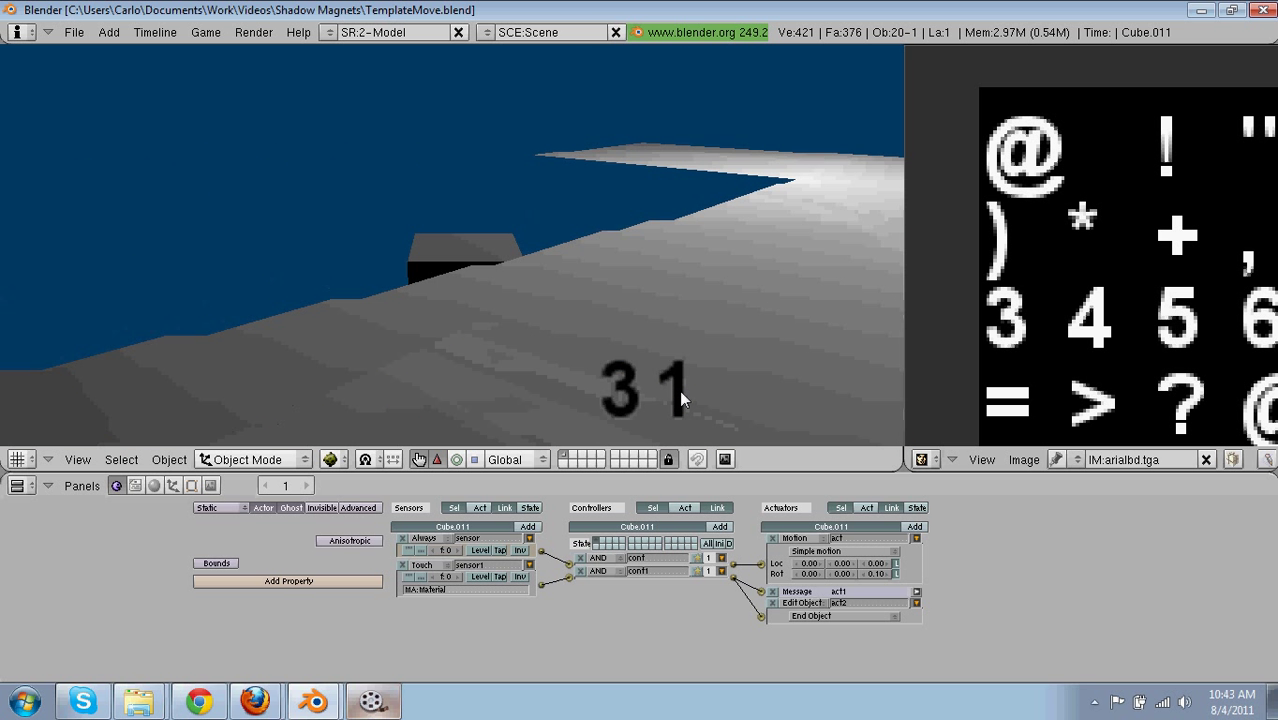
pyautogui.press('Escape')
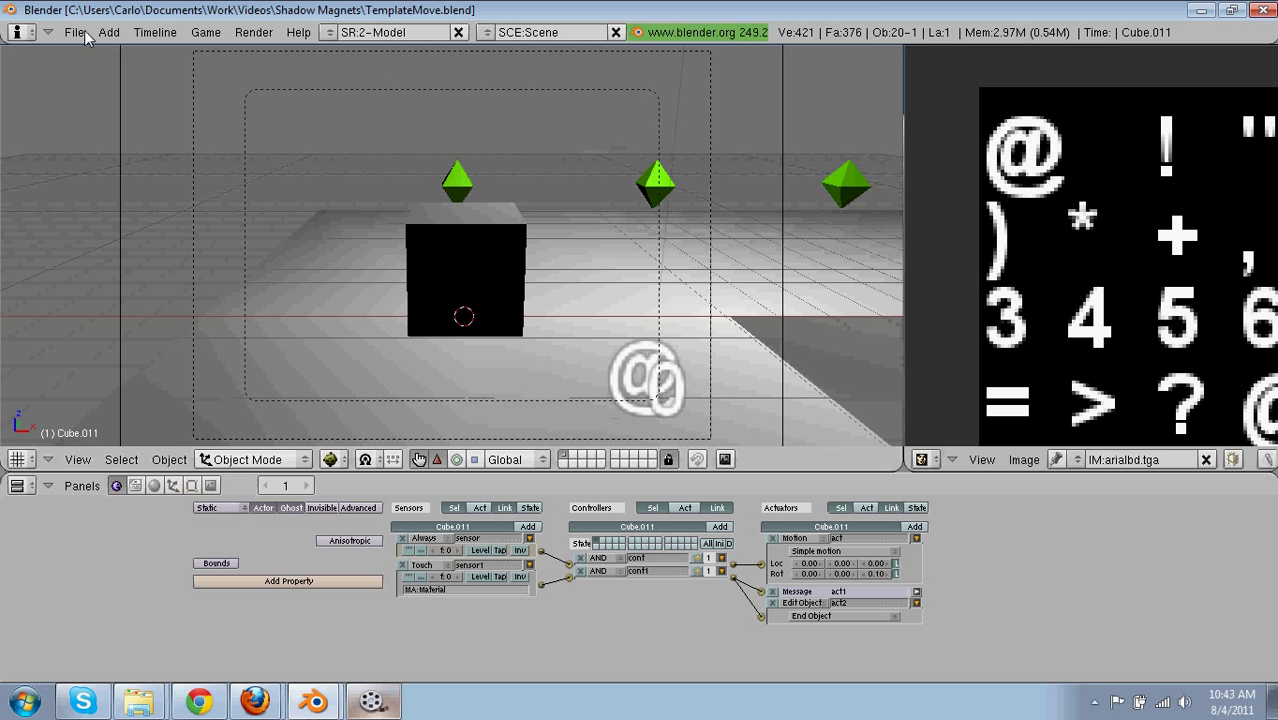
# Step: Open the recent file TemplateMove.blend and test-run its game
pyautogui.click(76, 38)
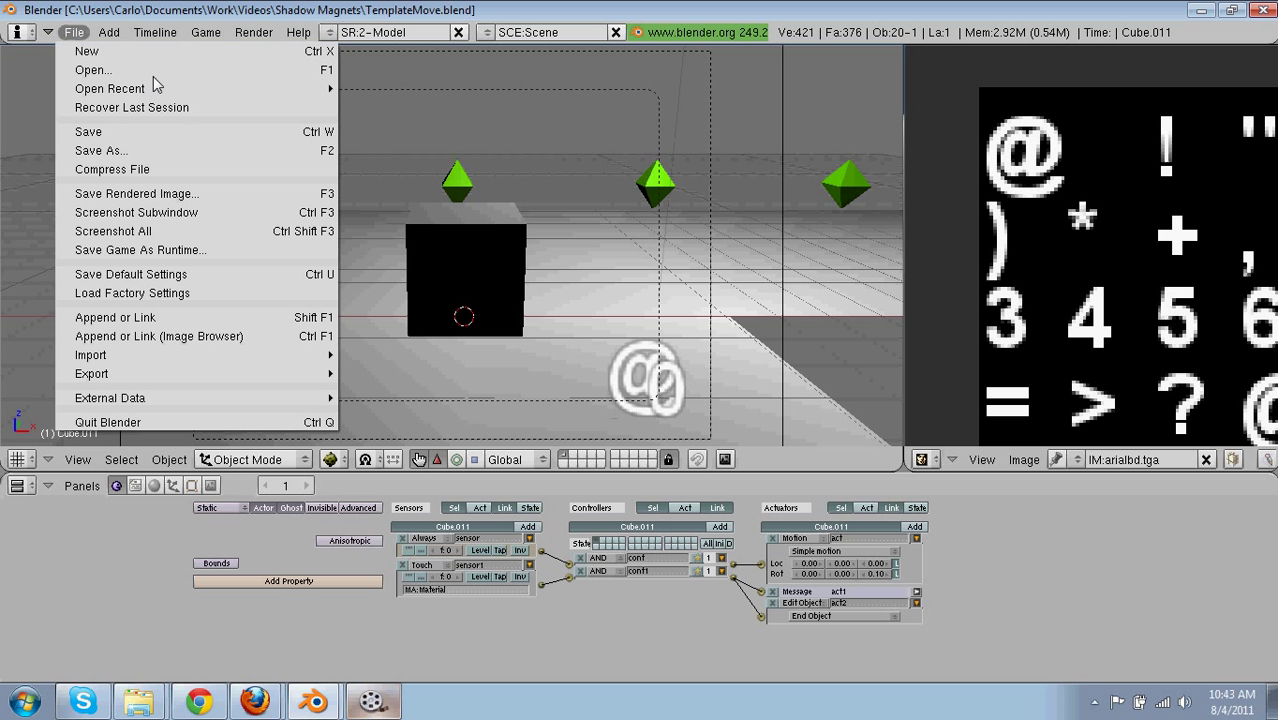
pyautogui.moveTo(196, 85)
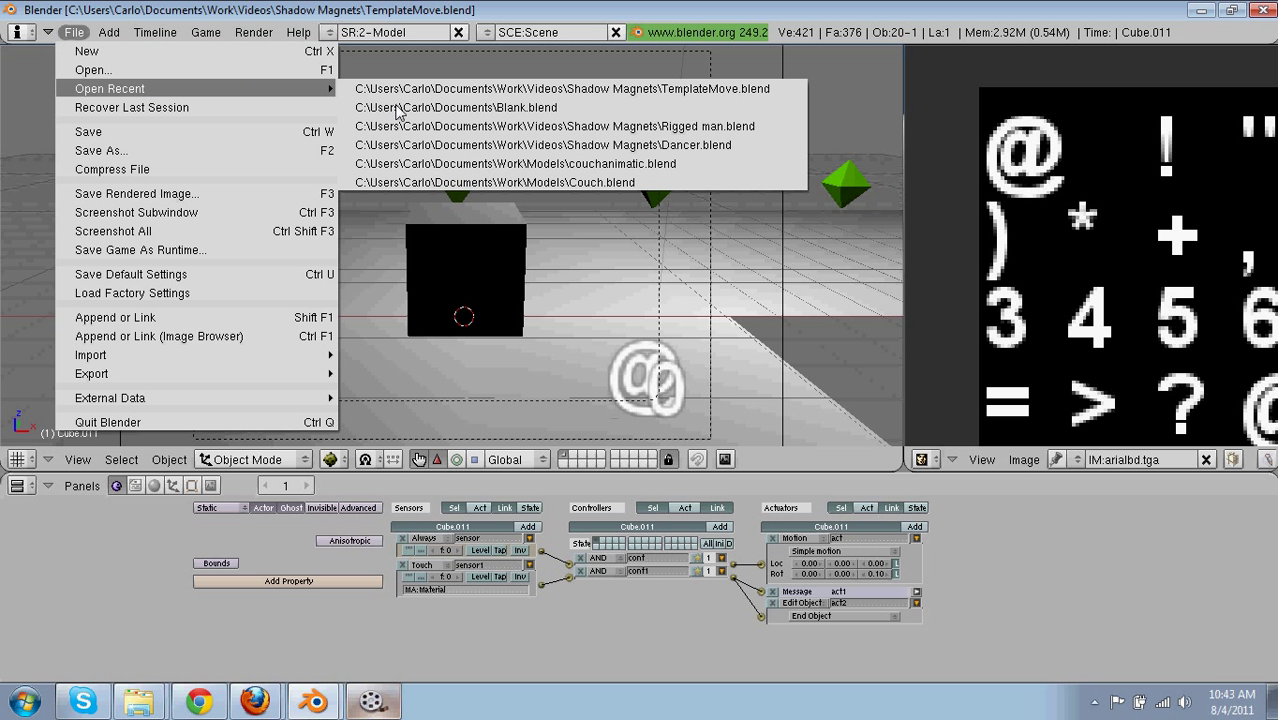
pyautogui.click(458, 92)
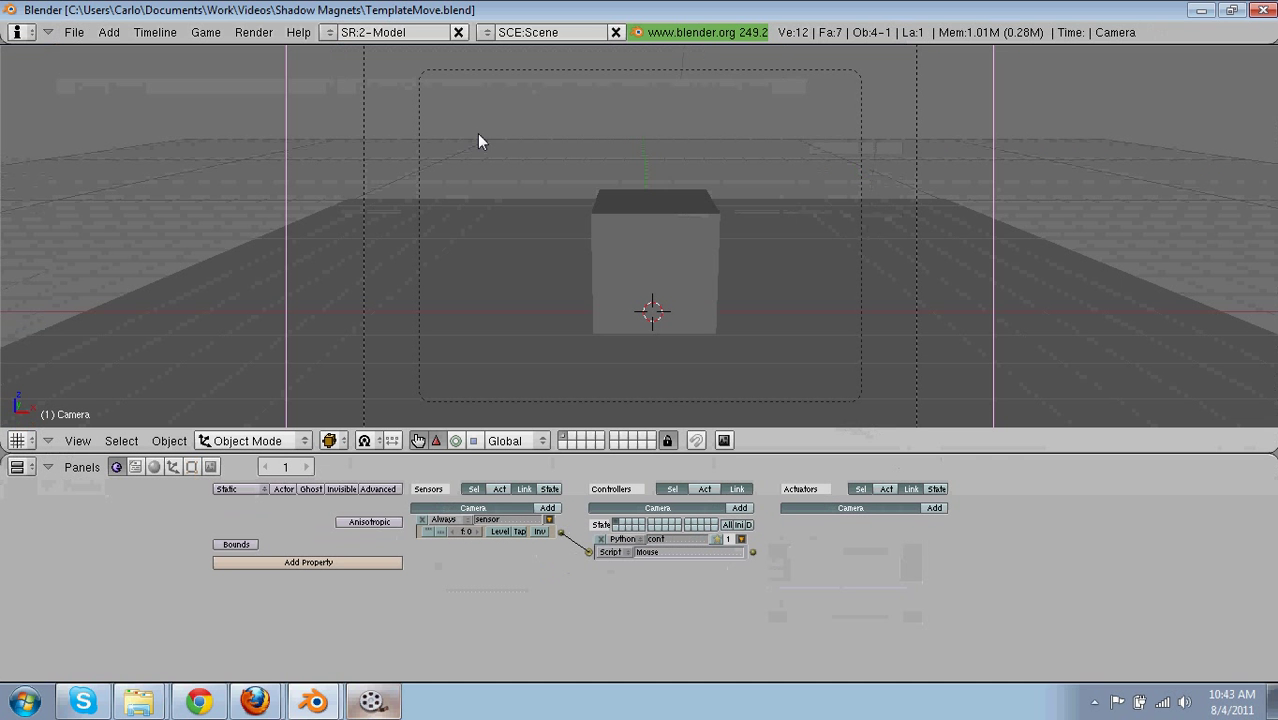
pyautogui.press('p')
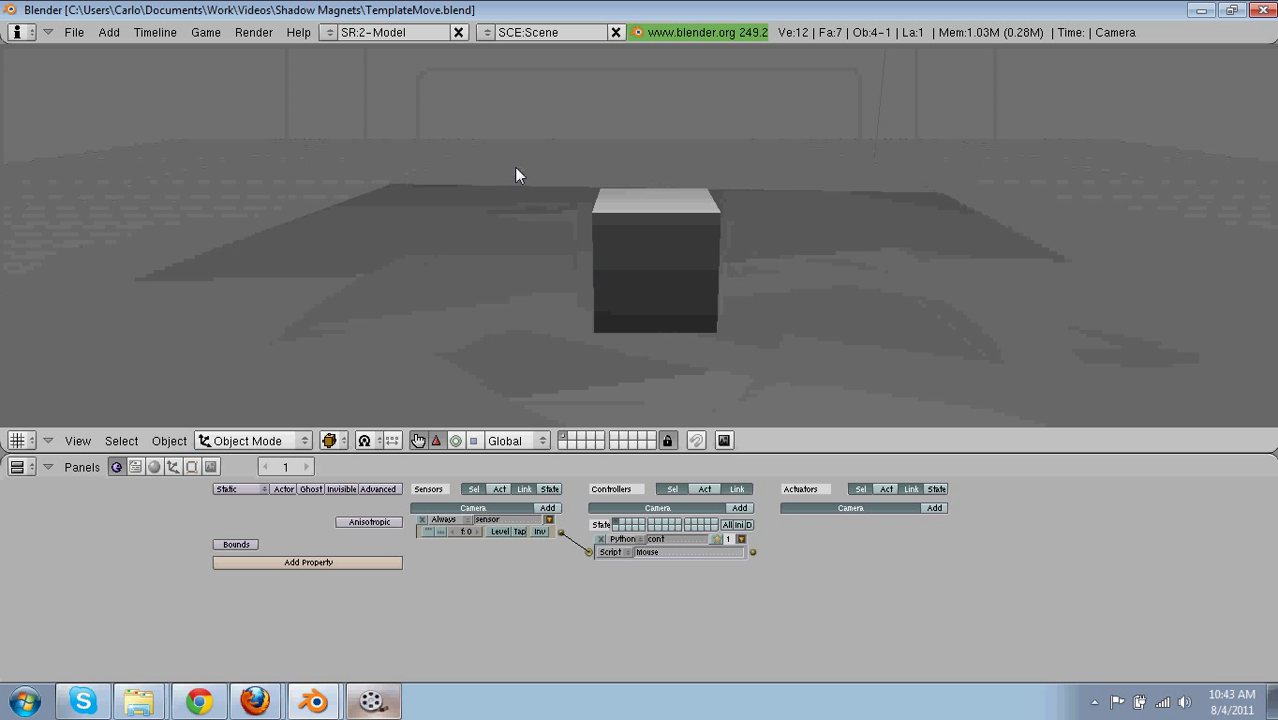
pyautogui.press('Escape')
# Step: Add a plane mesh to the scene at the 3D cursor under the cube
pyautogui.rightClick(624, 248)
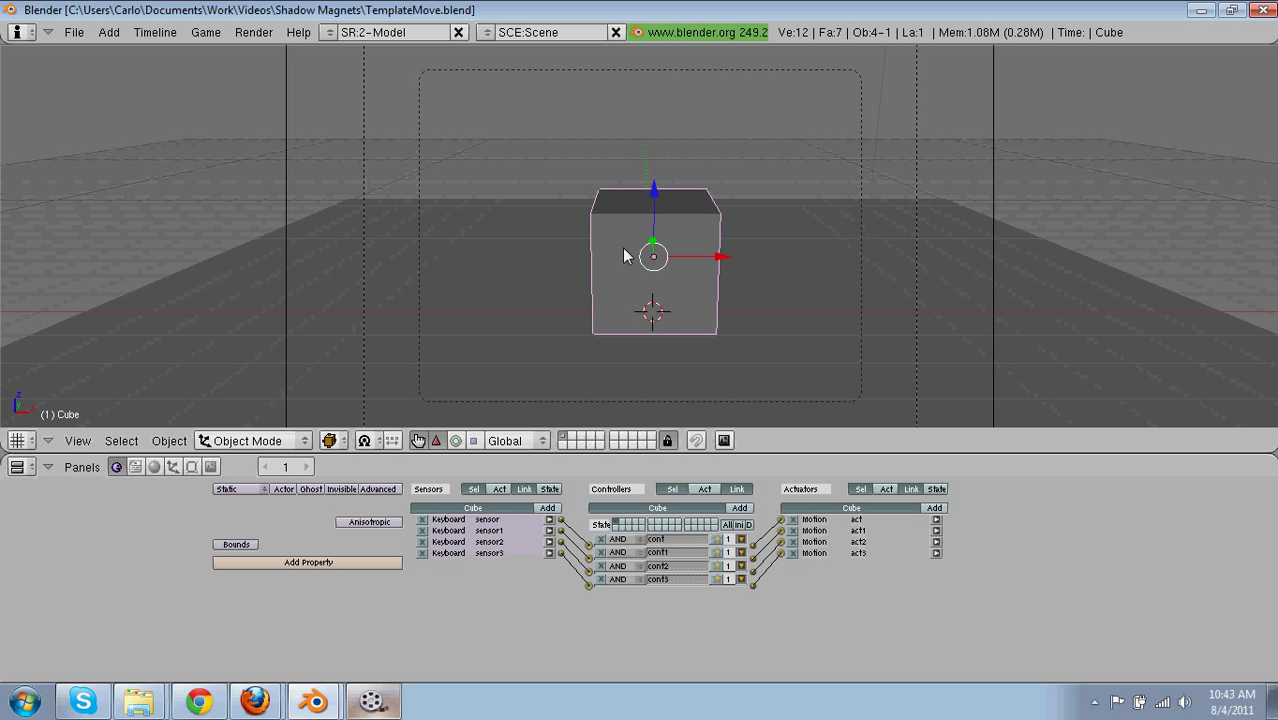
pyautogui.press('space')
pyautogui.click(799, 247)
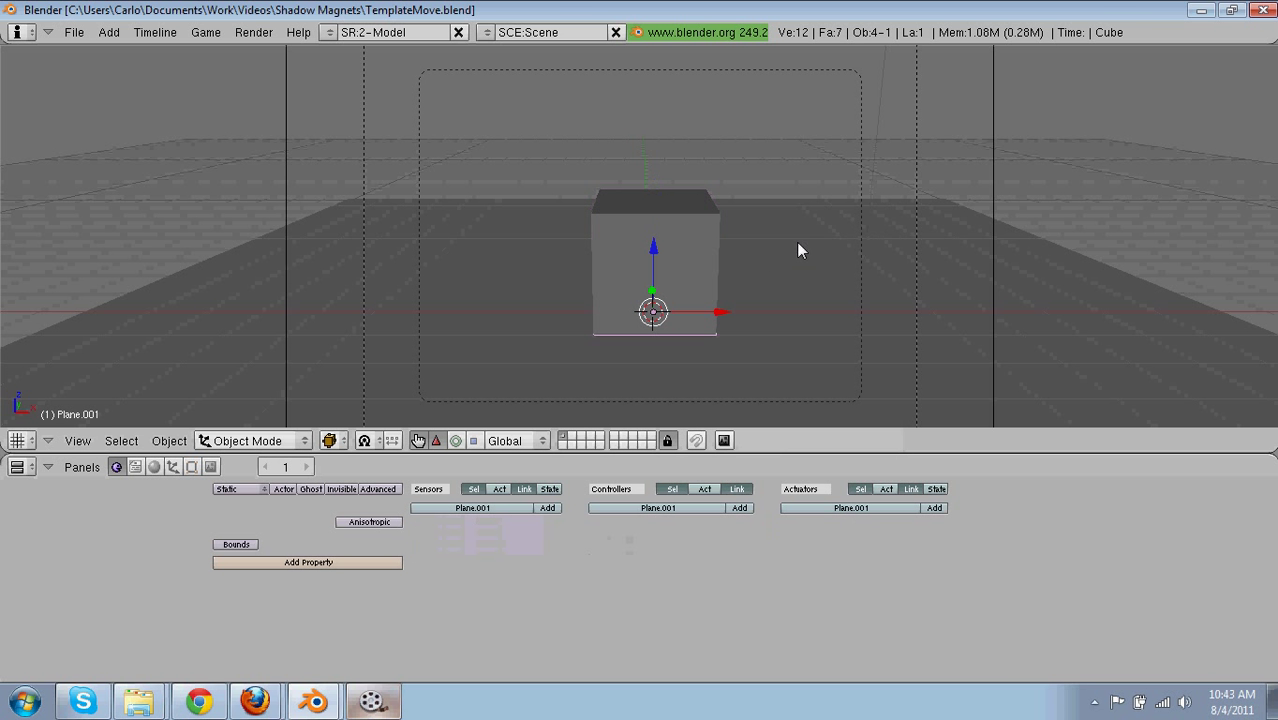
# Step: Move the new plane out from under the cube towards the camera and raise it above the ground
pyautogui.press('KP_0')
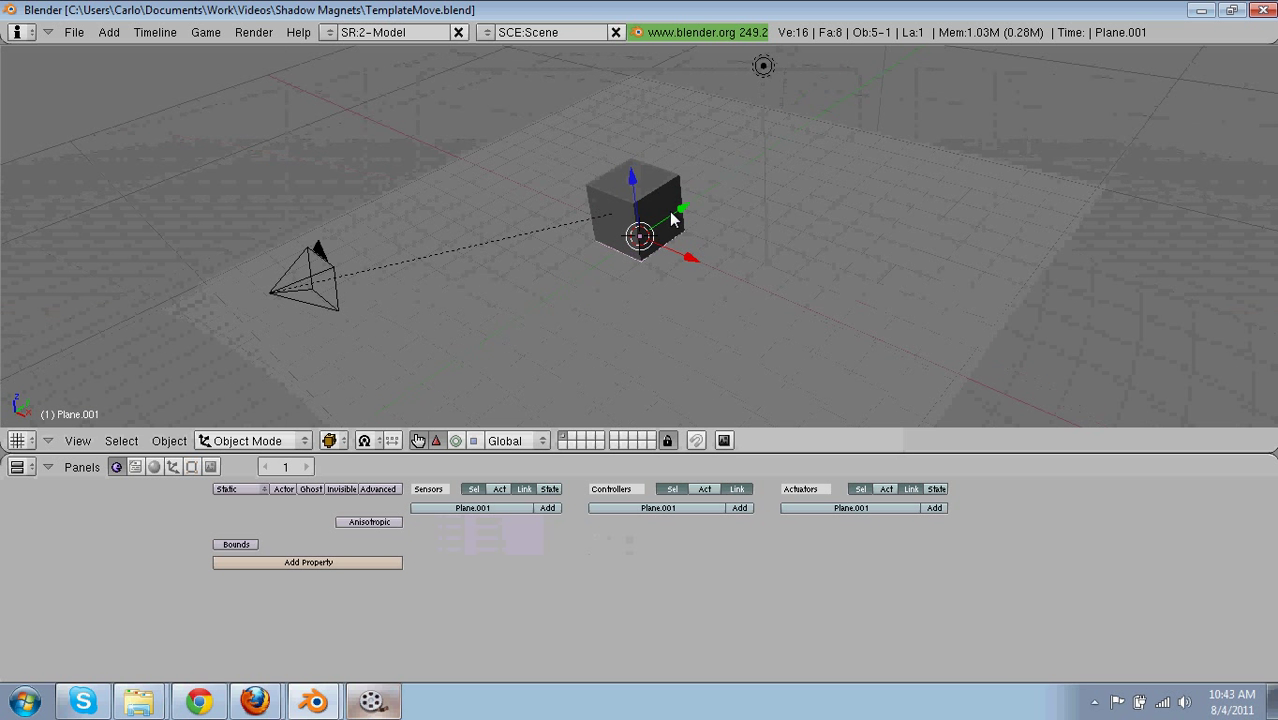
pyautogui.moveTo(671, 214); pyautogui.dragTo(525, 278)
pyautogui.press('KP_1')
pyautogui.press('KP_3')
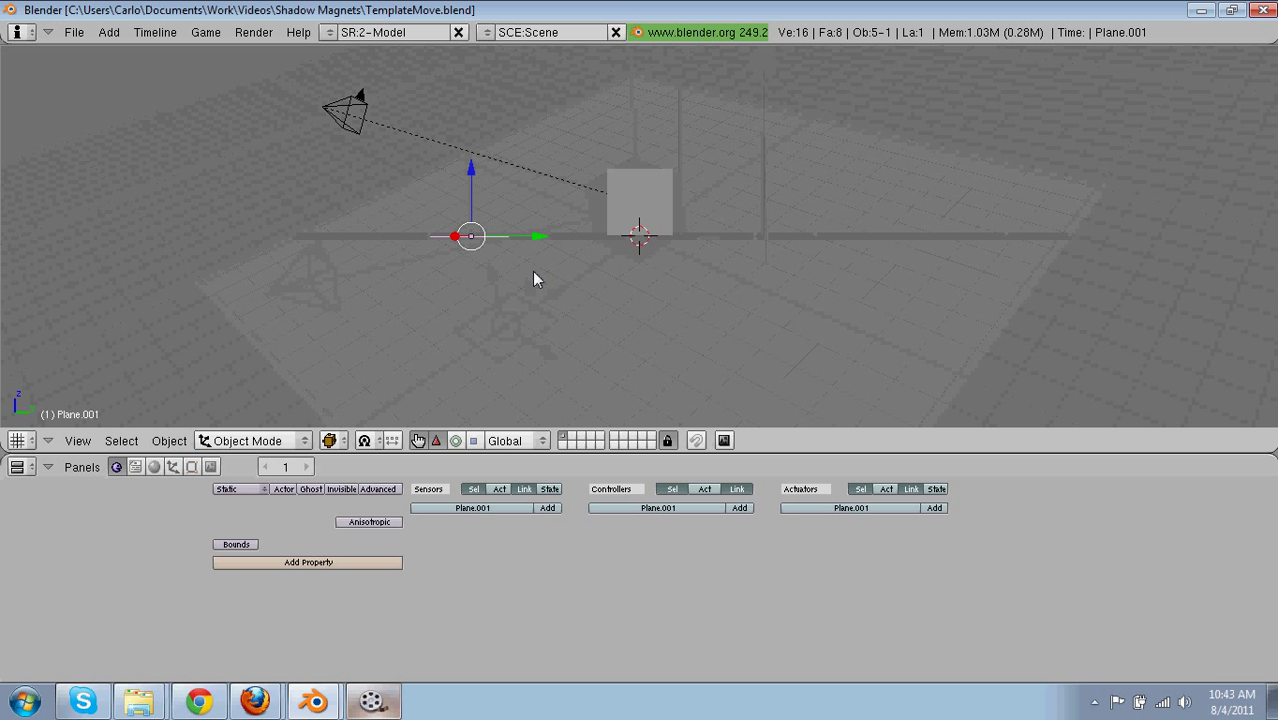
pyautogui.press('KP_5')
pyautogui.moveTo(484, 163); pyautogui.dragTo(482, 72)
pyautogui.press('KP_5')
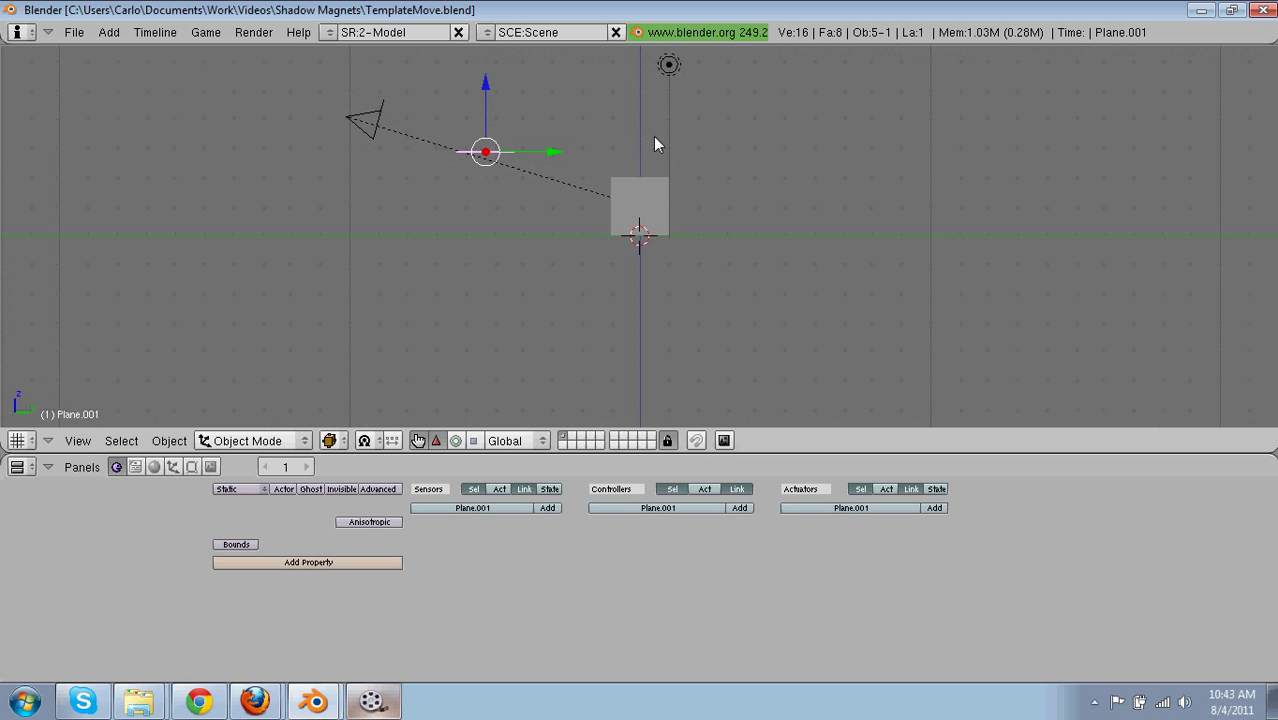
# Step: In side view, rotate the plane about -75 degrees and move it directly in front of the camera
pyautogui.press('KP_1')
pyautogui.press('KP_3')
pyautogui.press('r')
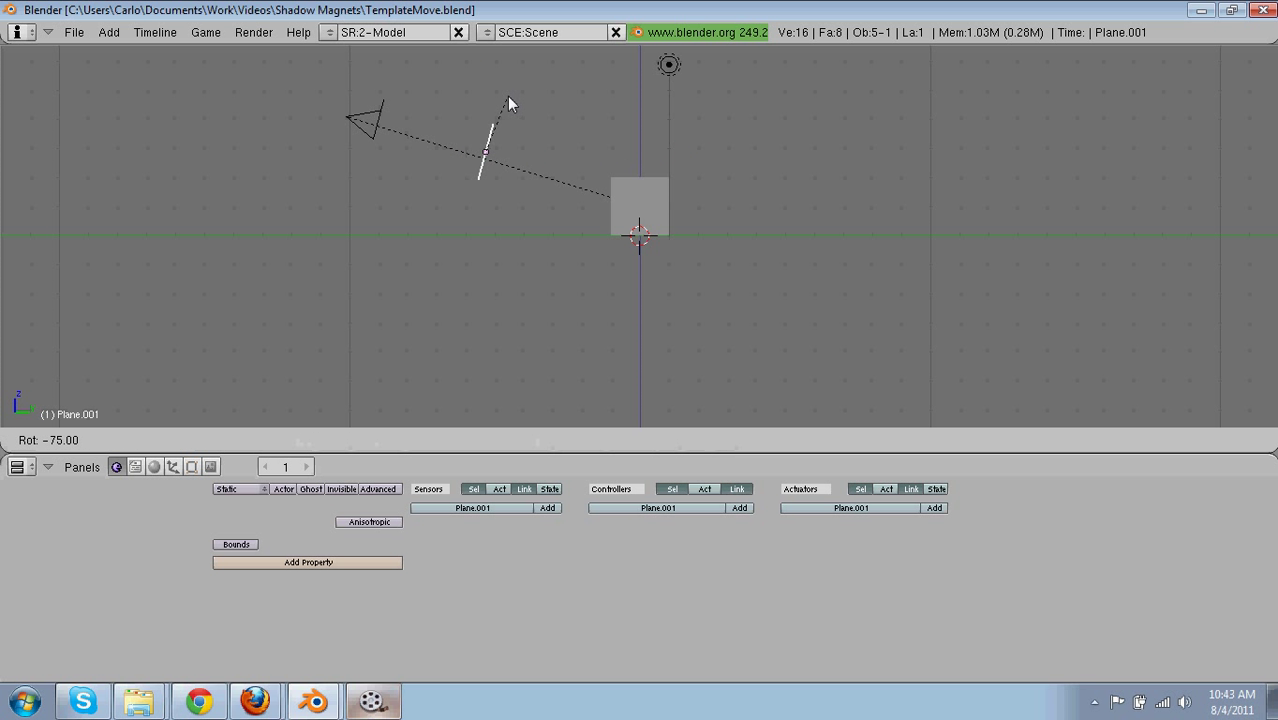
pyautogui.click(511, 106)
pyautogui.press('g')
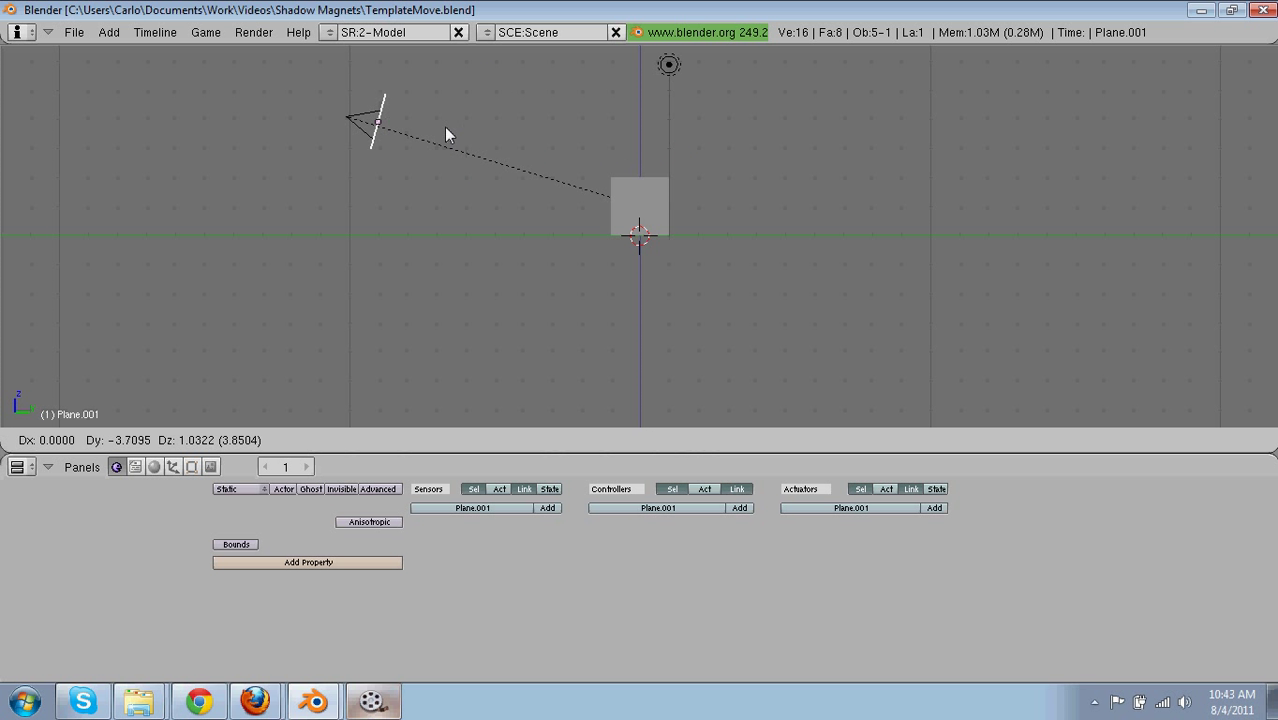
pyautogui.click(444, 126)
# Step: In the camera view, centre the plane in the frame and scale it down to about the cube's apparent size
pyautogui.press('KP_0')
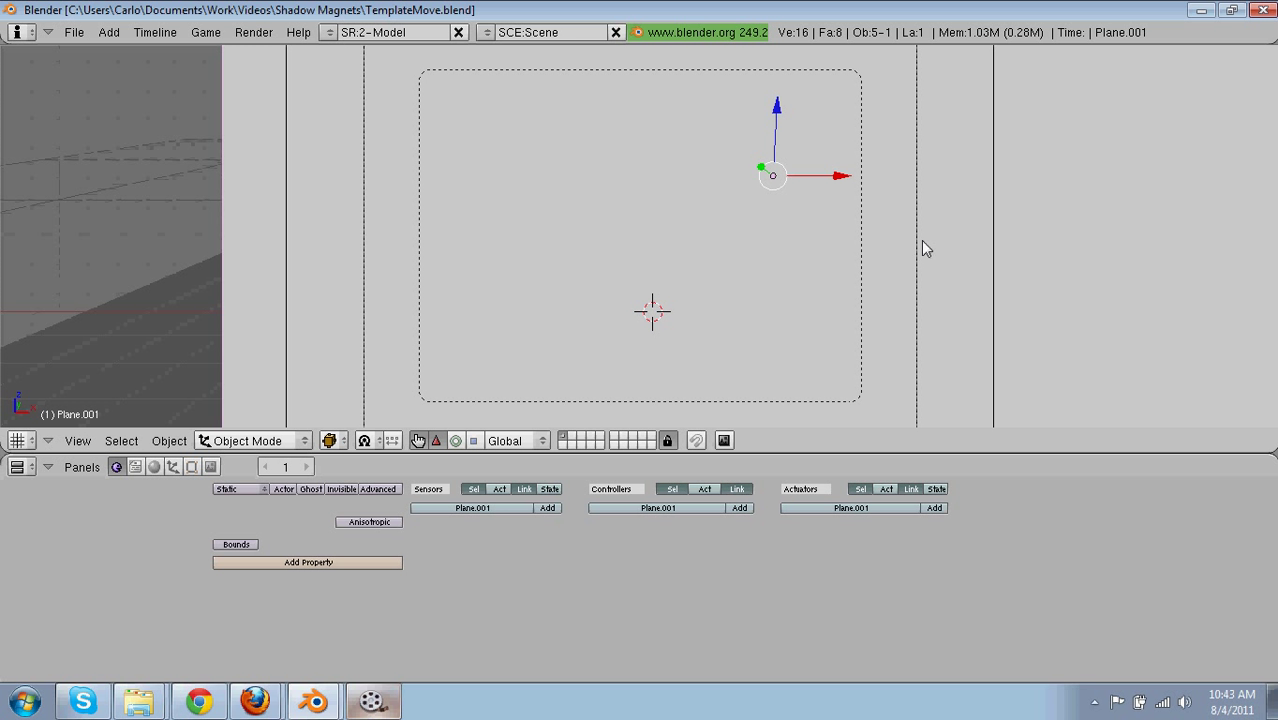
pyautogui.press('h')
pyautogui.hotkey('alt', 'h')
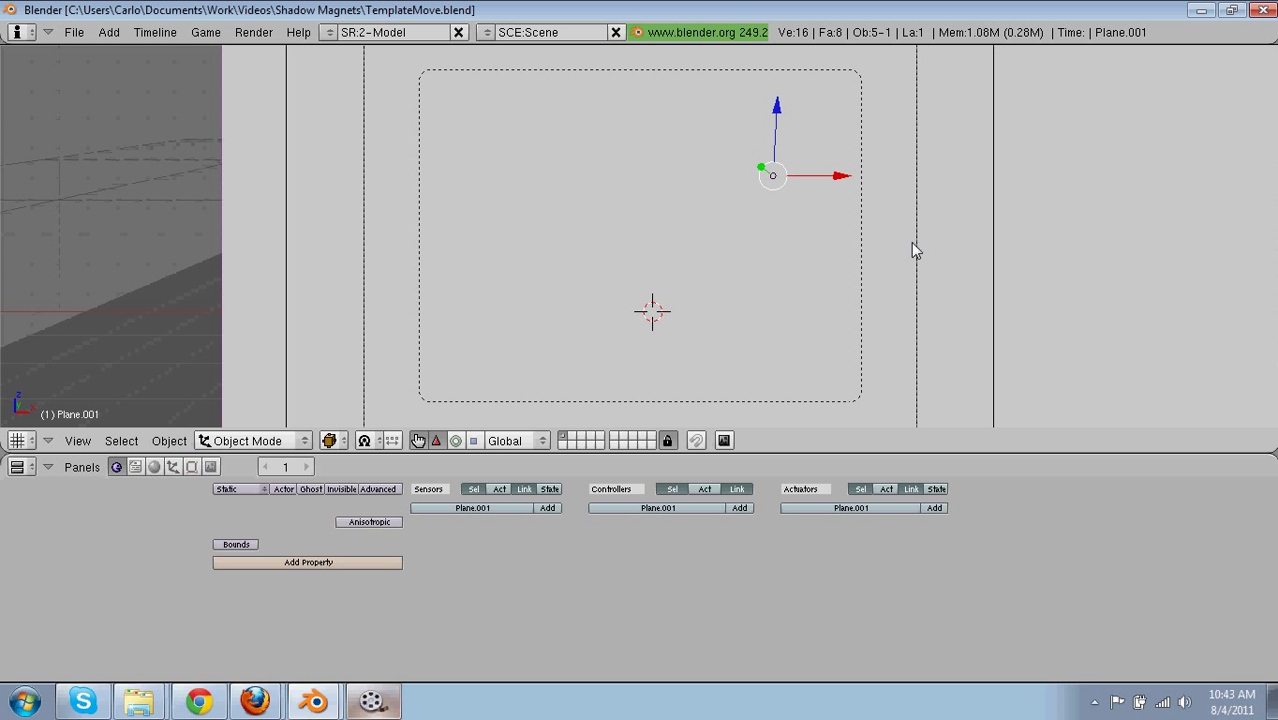
pyautogui.press('g')
pyautogui.click(784, 327)
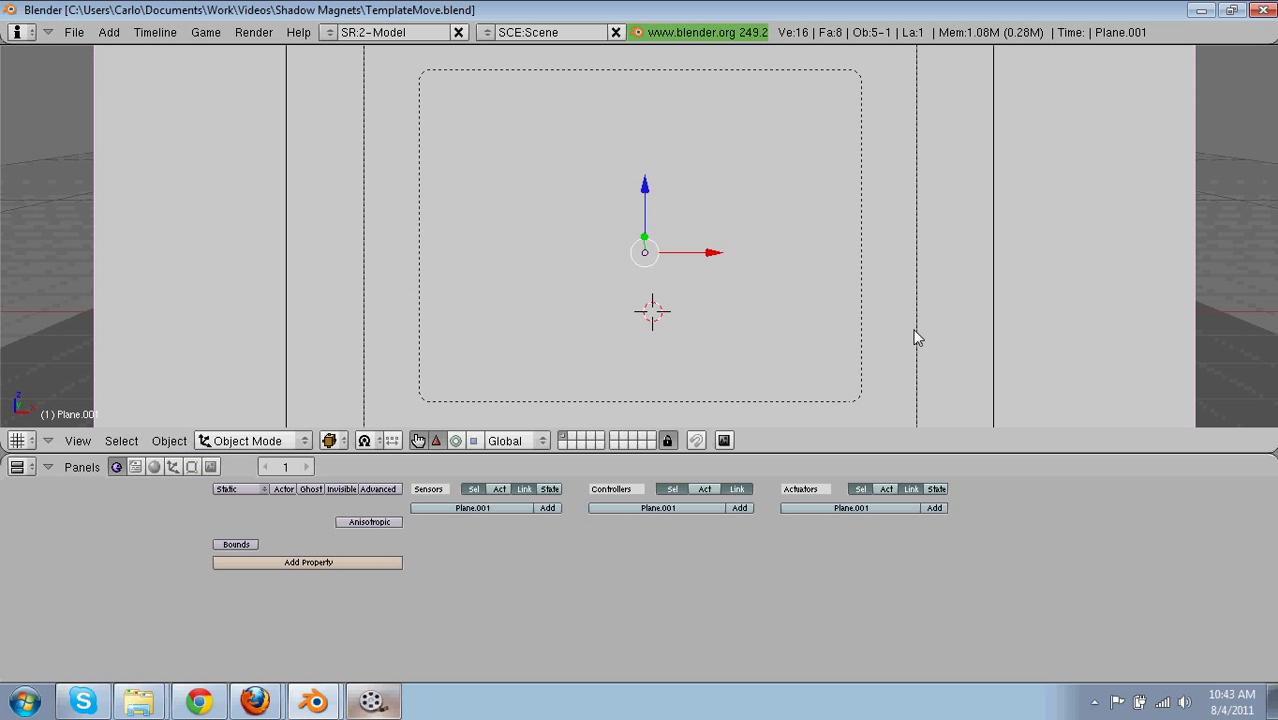
pyautogui.press('s')
pyautogui.click(713, 272)
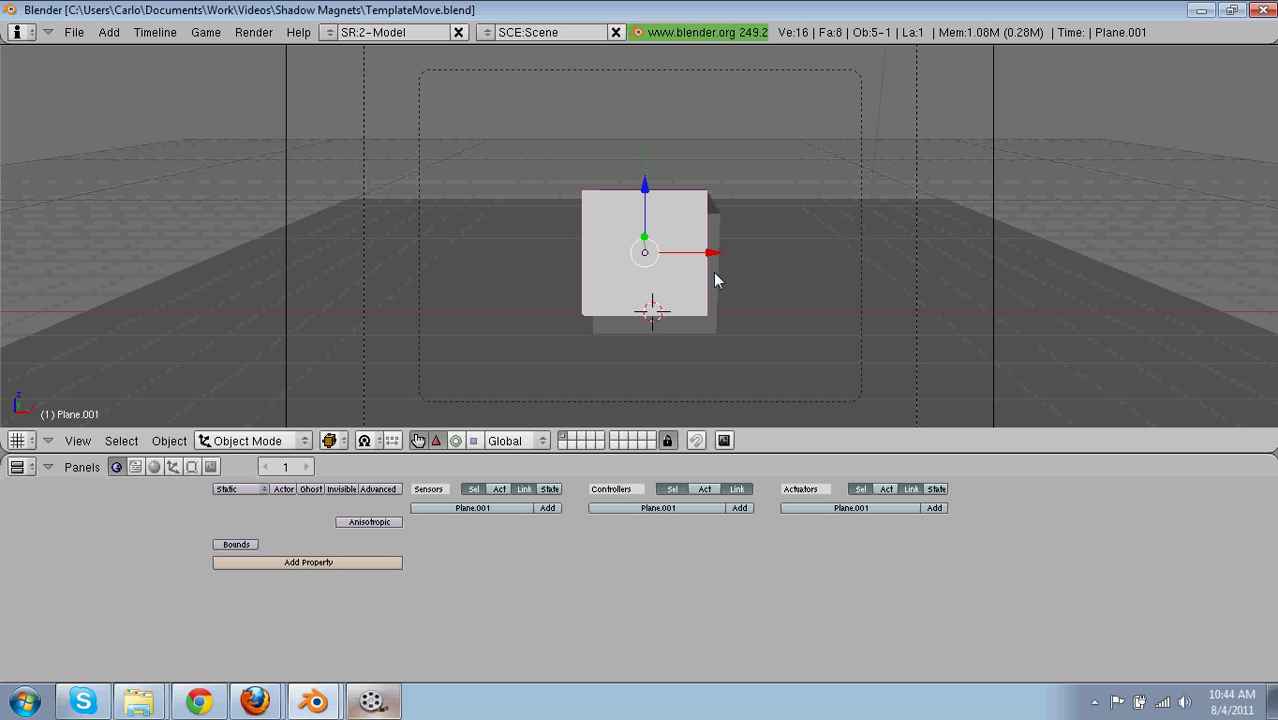
# Step: Move the scaled plane to the lower-right corner of the camera frame
pyautogui.press('g')
pyautogui.click(528, 143)
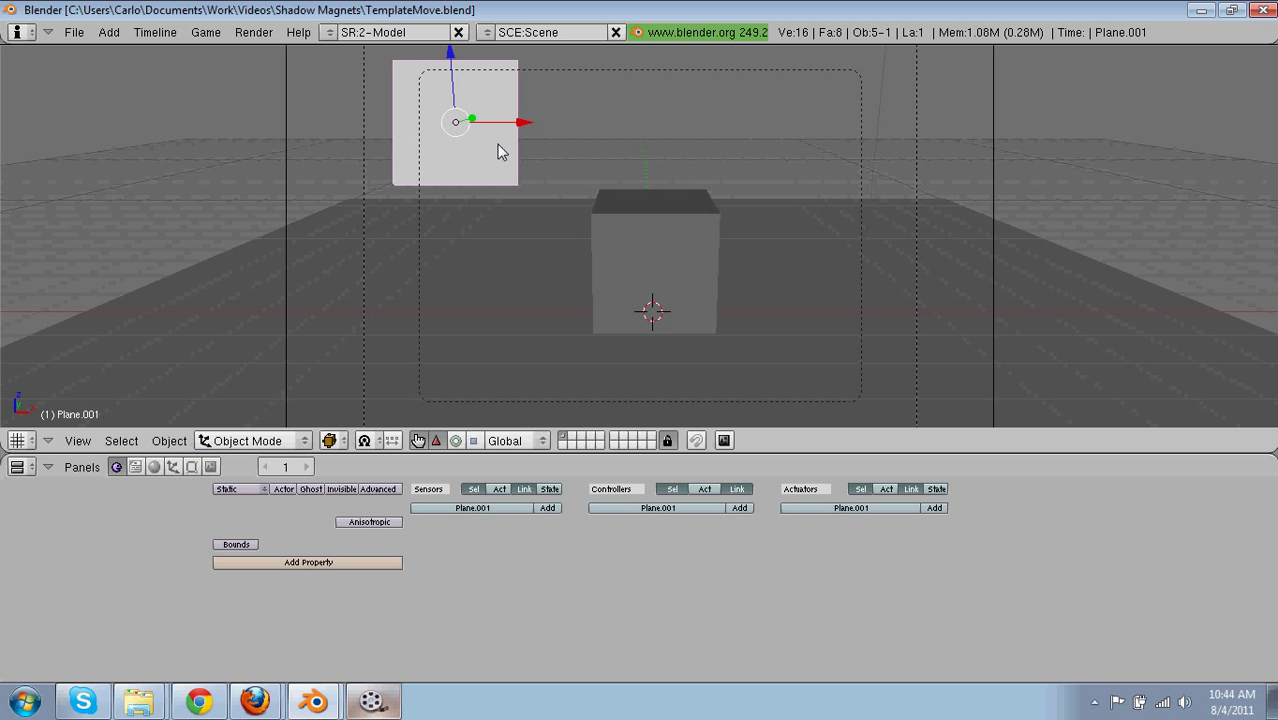
pyautogui.scroll(-1, 499, 148)
pyautogui.press('g')
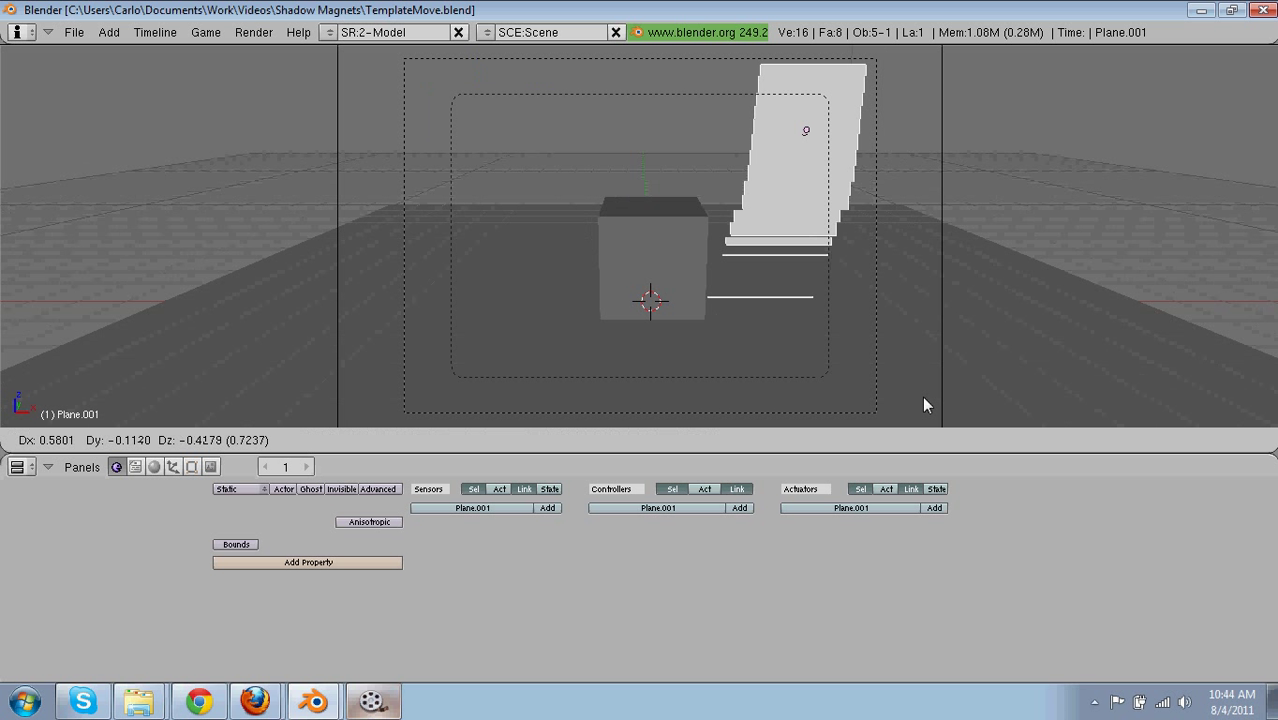
pyautogui.click(954, 408)
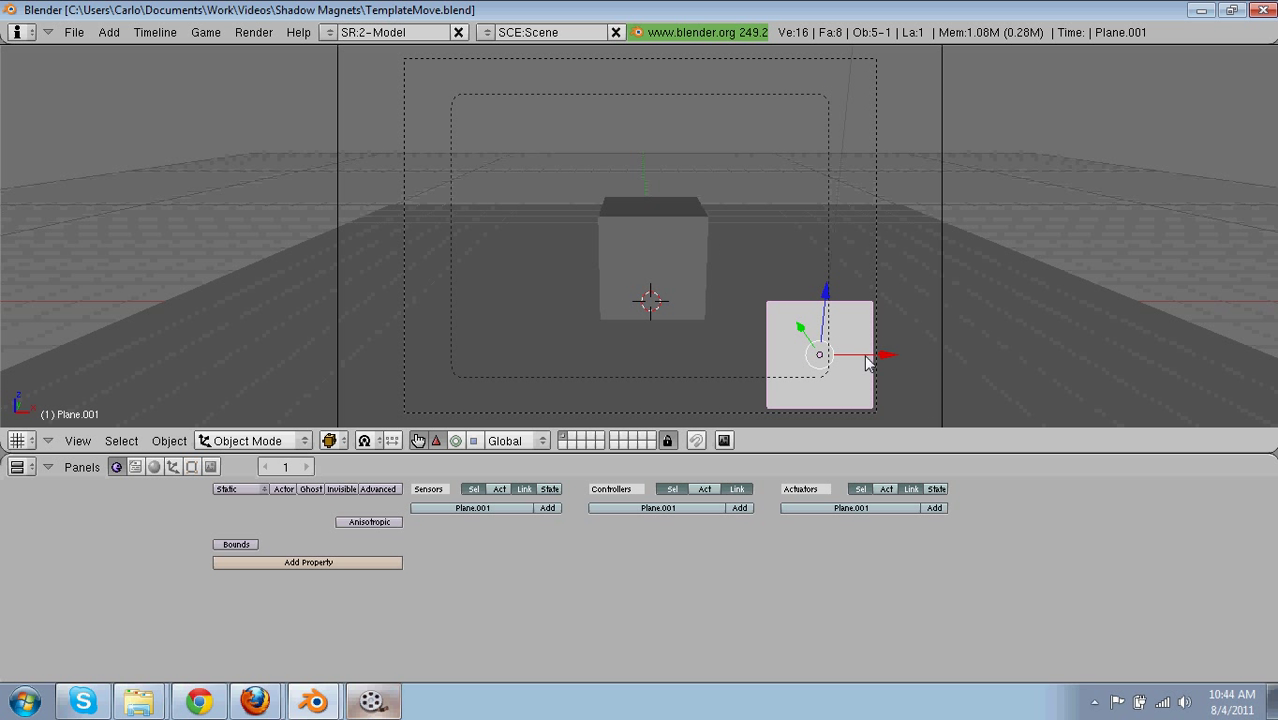
# Step: Parent the plane to the camera
pyautogui.keyDown('shift'); pyautogui.rightClick(943, 114); pyautogui.keyUp('shift')
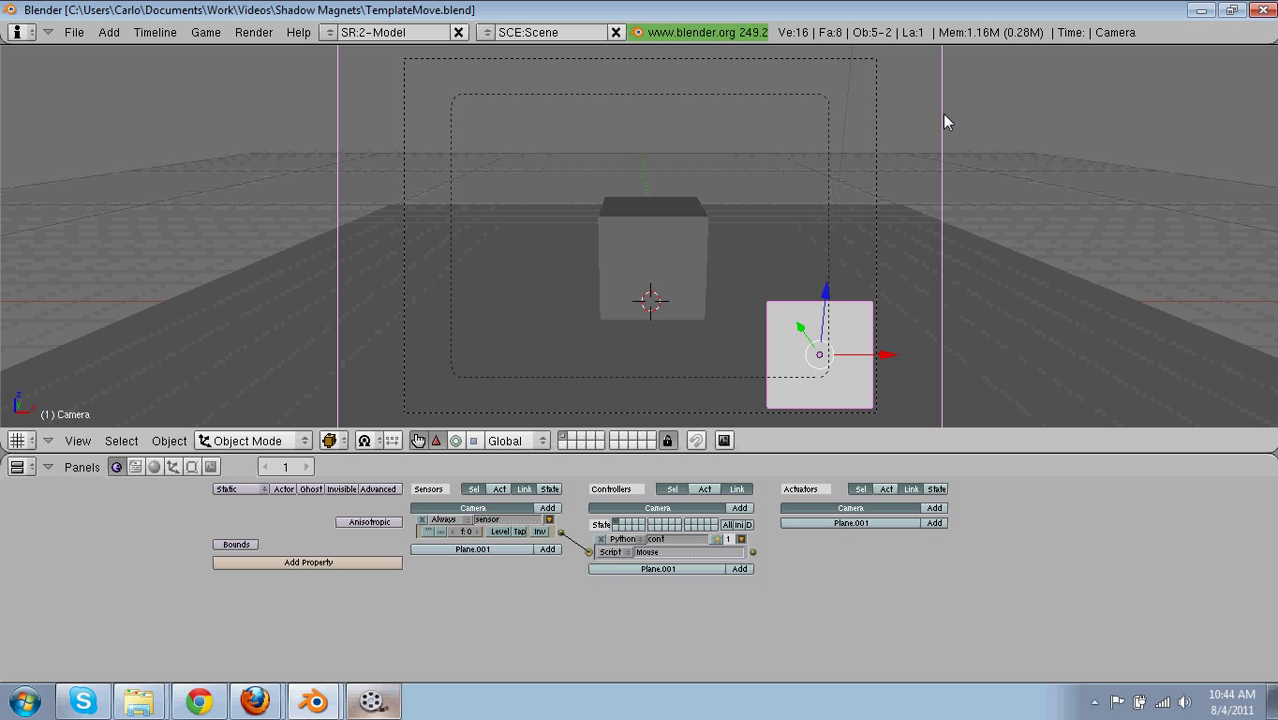
pyautogui.hotkey('ctrl', 'p')
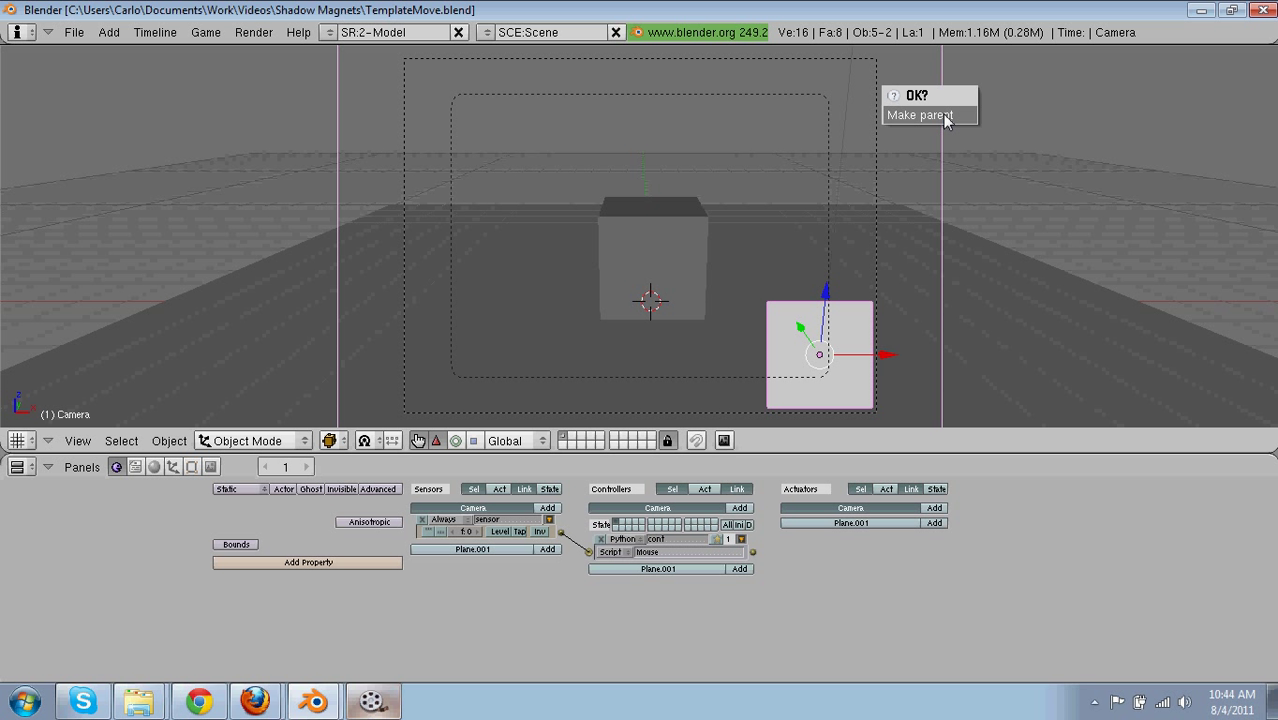
pyautogui.click(918, 115)
# Step: Select only the small plane and enter Edit Mode on it
pyautogui.rightClick(827, 322)
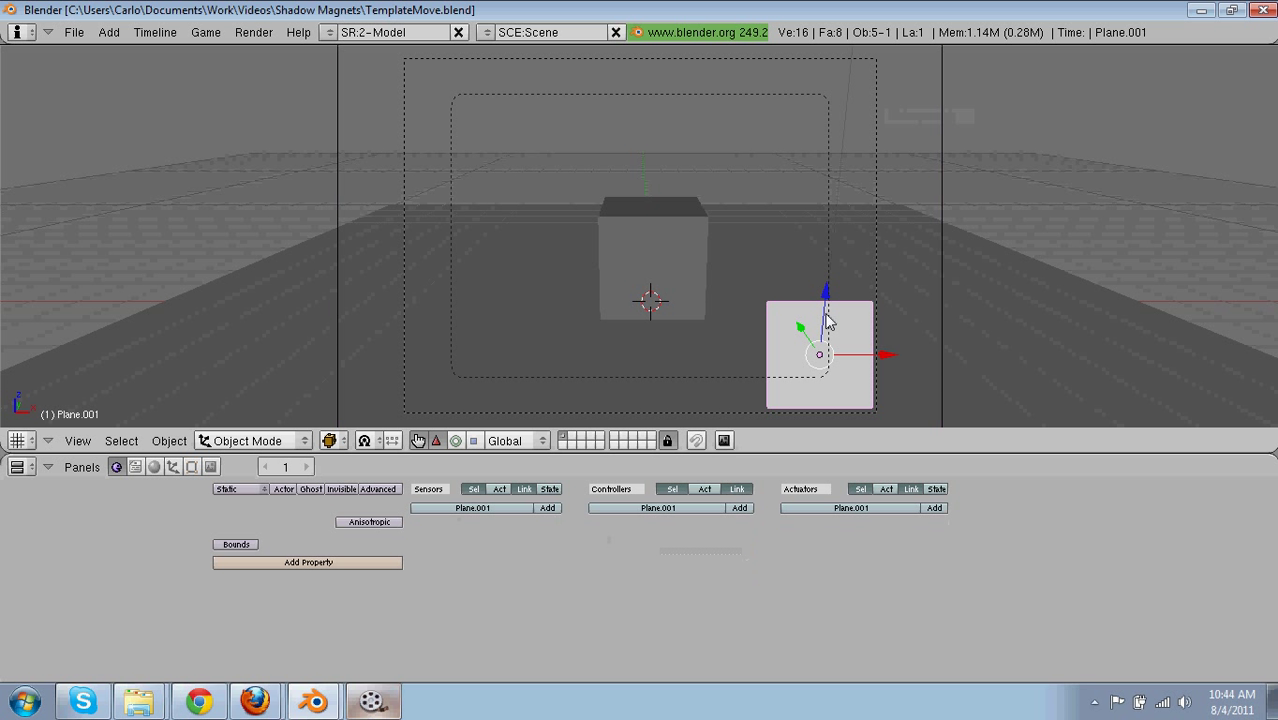
pyautogui.rightClick(829, 320)
pyautogui.rightClick(827, 322)
pyautogui.press('Tab')
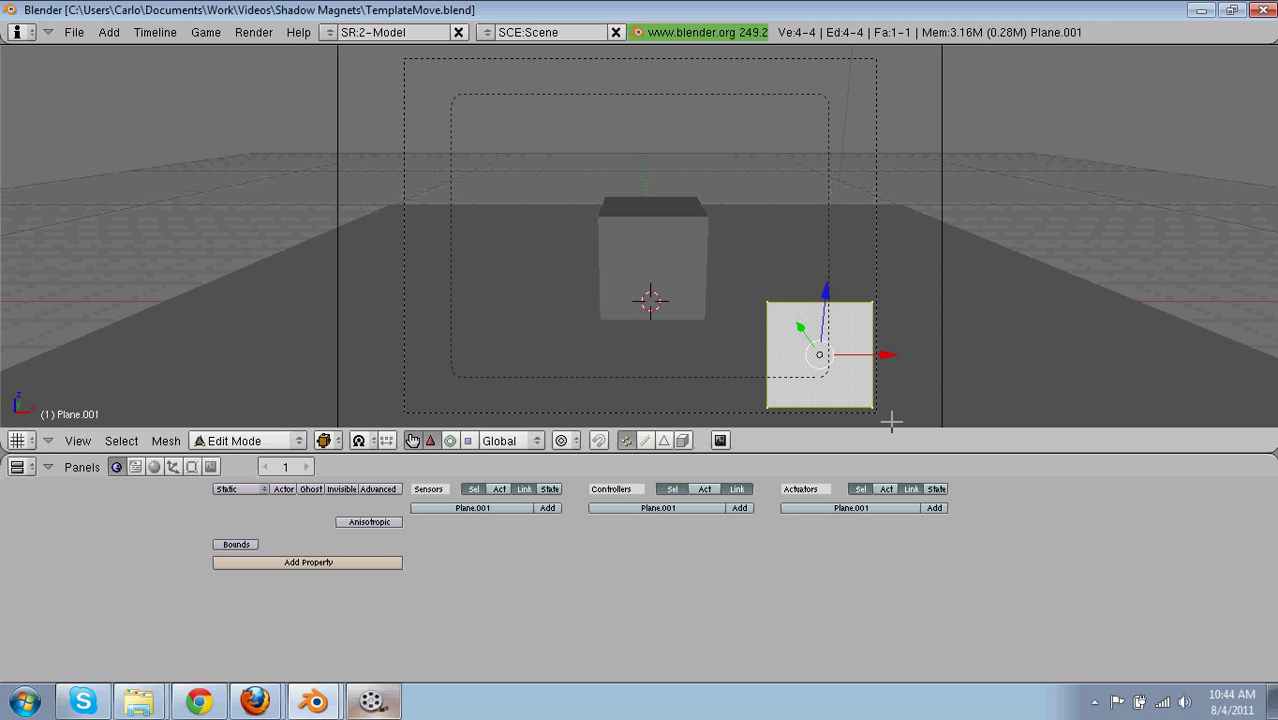
# Step: Split the 3D view vertically and change the new area to the UV/Image Editor
pyautogui.rightClick(919, 452)
pyautogui.click(905, 452)
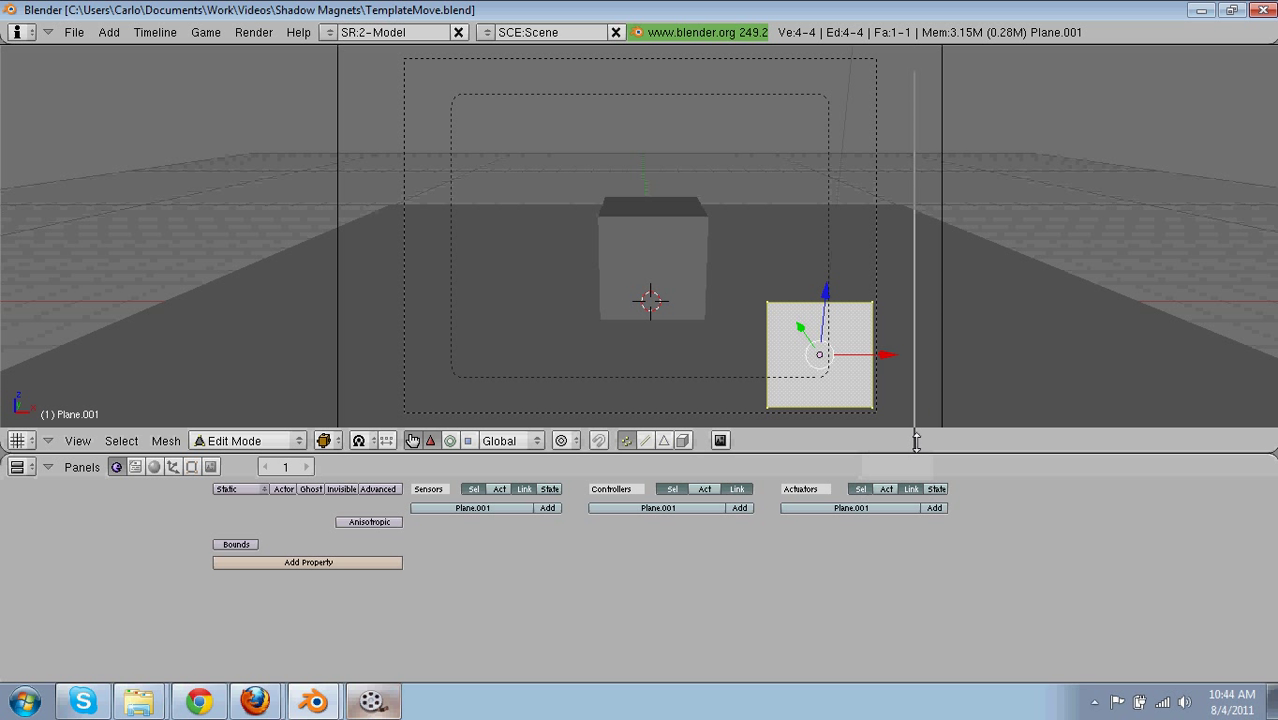
pyautogui.click(910, 404)
pyautogui.click(926, 440)
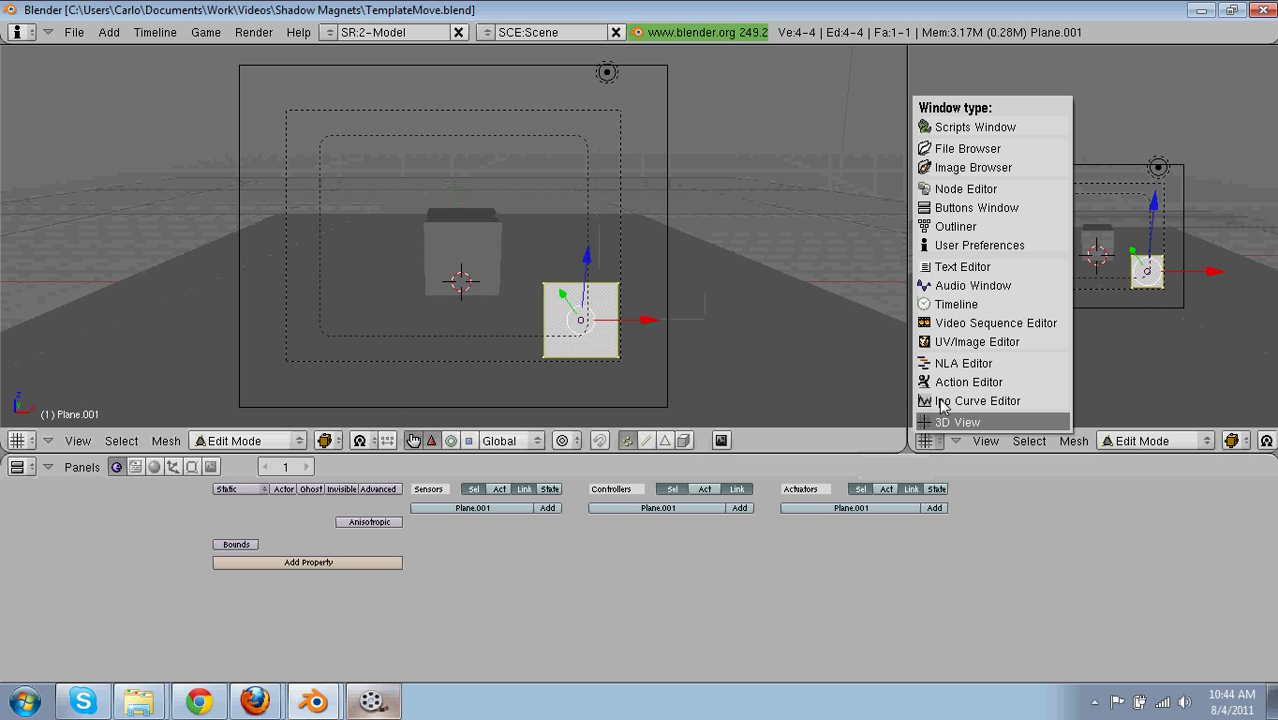
pyautogui.click(951, 342)
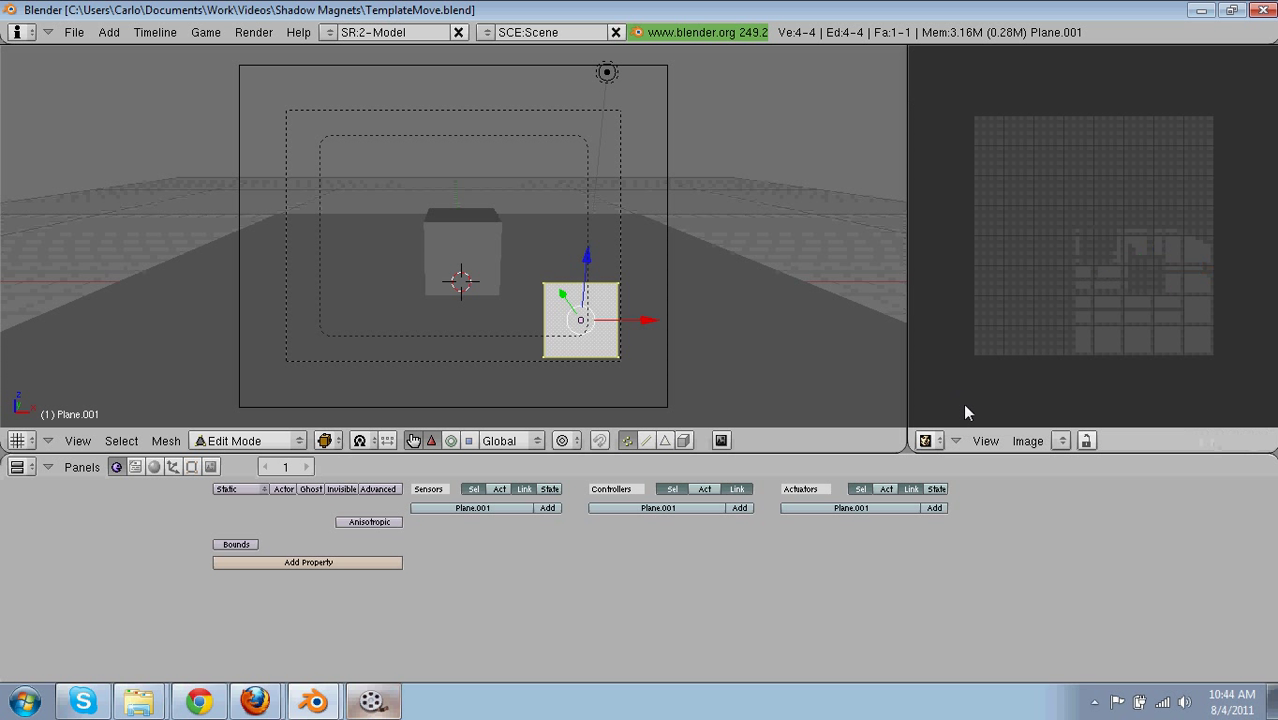
# Step: Load the image font.tga from the BGErealtimeFont folder in Downloads into the UV/Image Editor
pyautogui.click(1014, 441)
pyautogui.click(1040, 401)
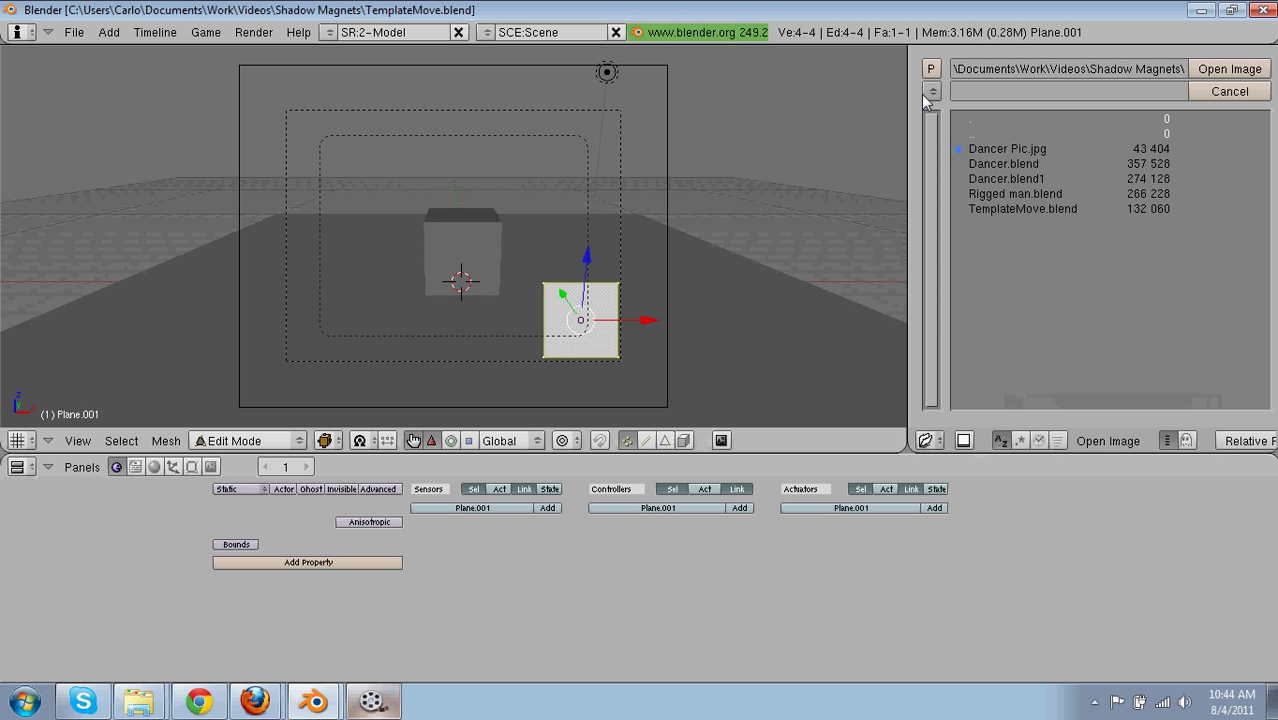
pyautogui.click(938, 67)
pyautogui.click(938, 67)
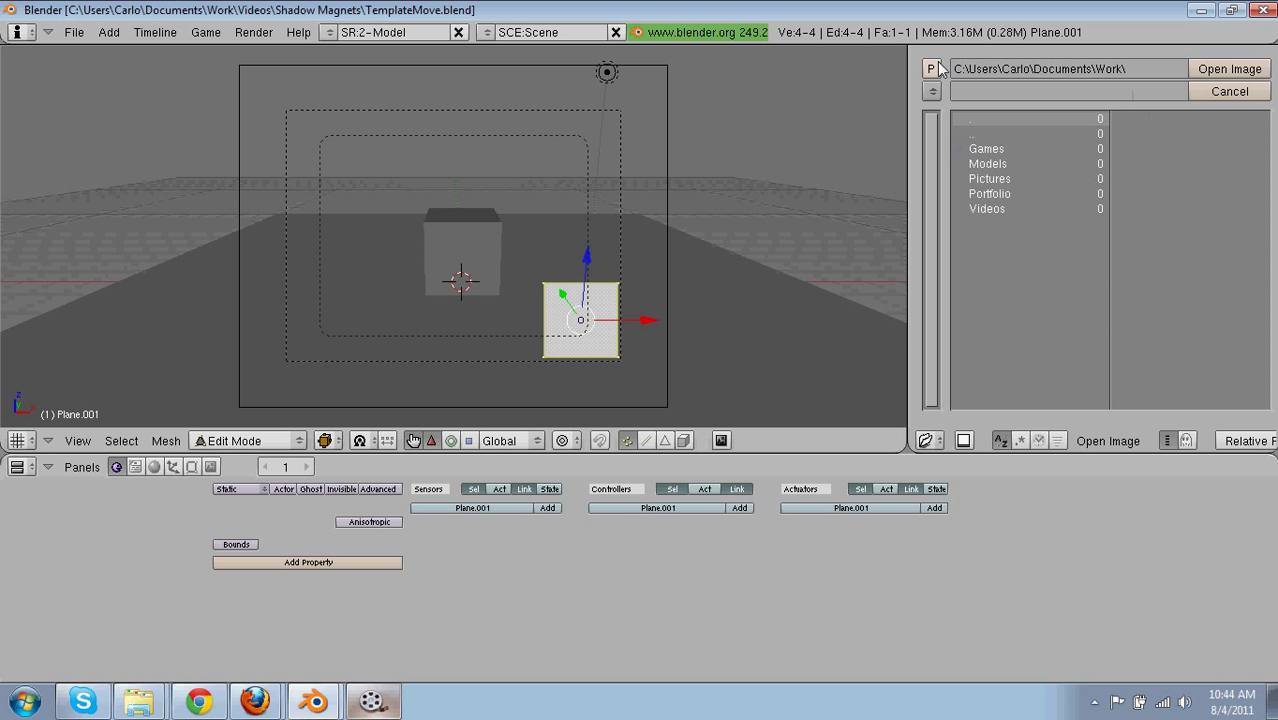
pyautogui.click(934, 68)
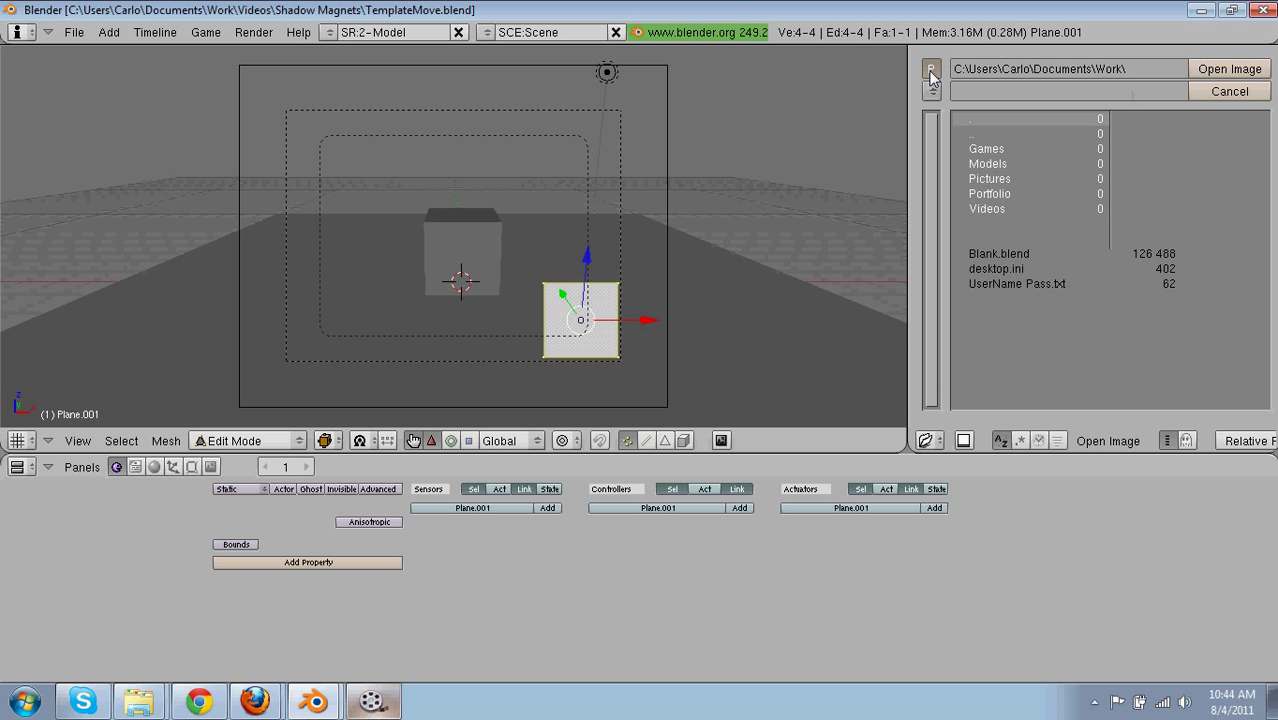
pyautogui.click(931, 70)
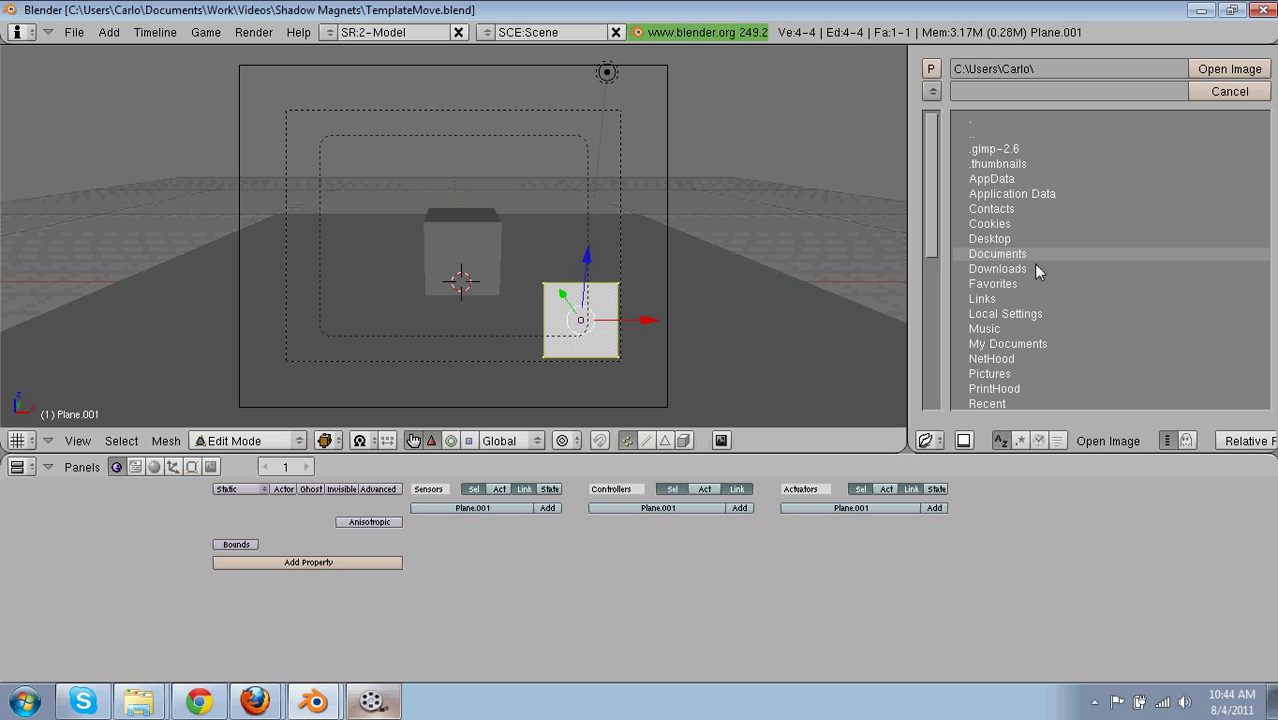
pyautogui.click(1030, 257)
pyautogui.click(1015, 148)
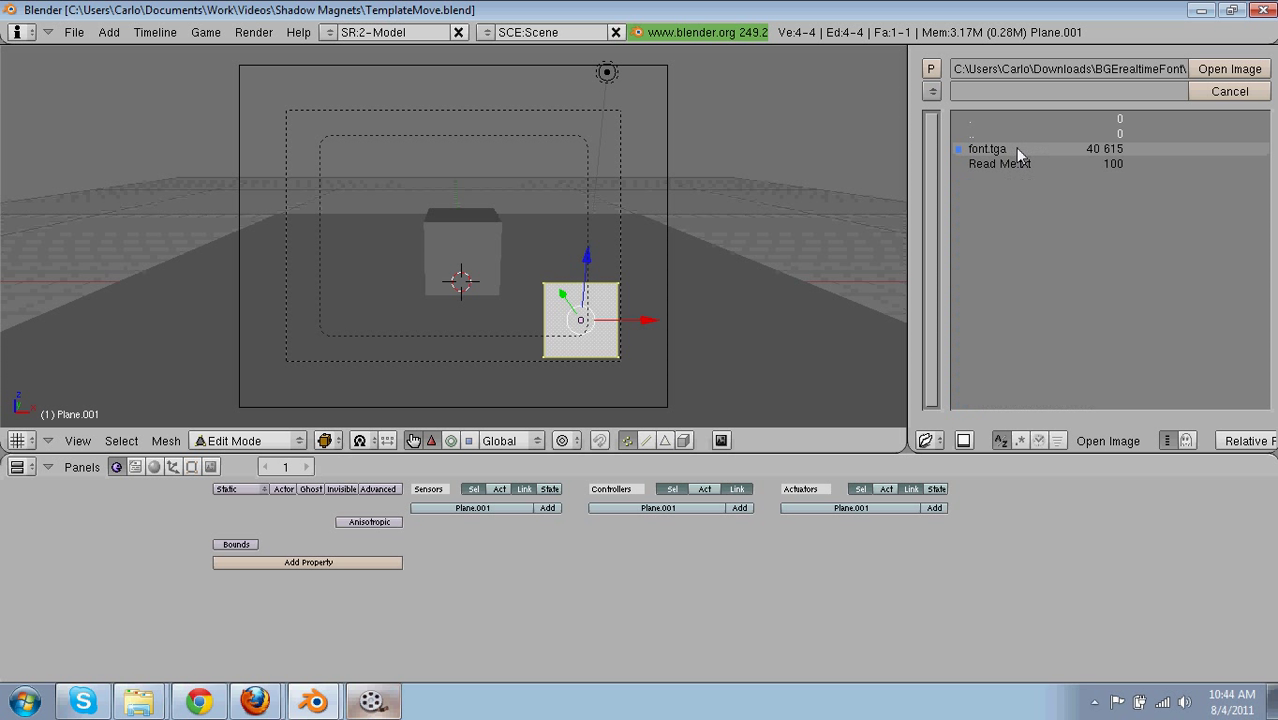
pyautogui.click(1015, 148)
pyautogui.click(1202, 71)
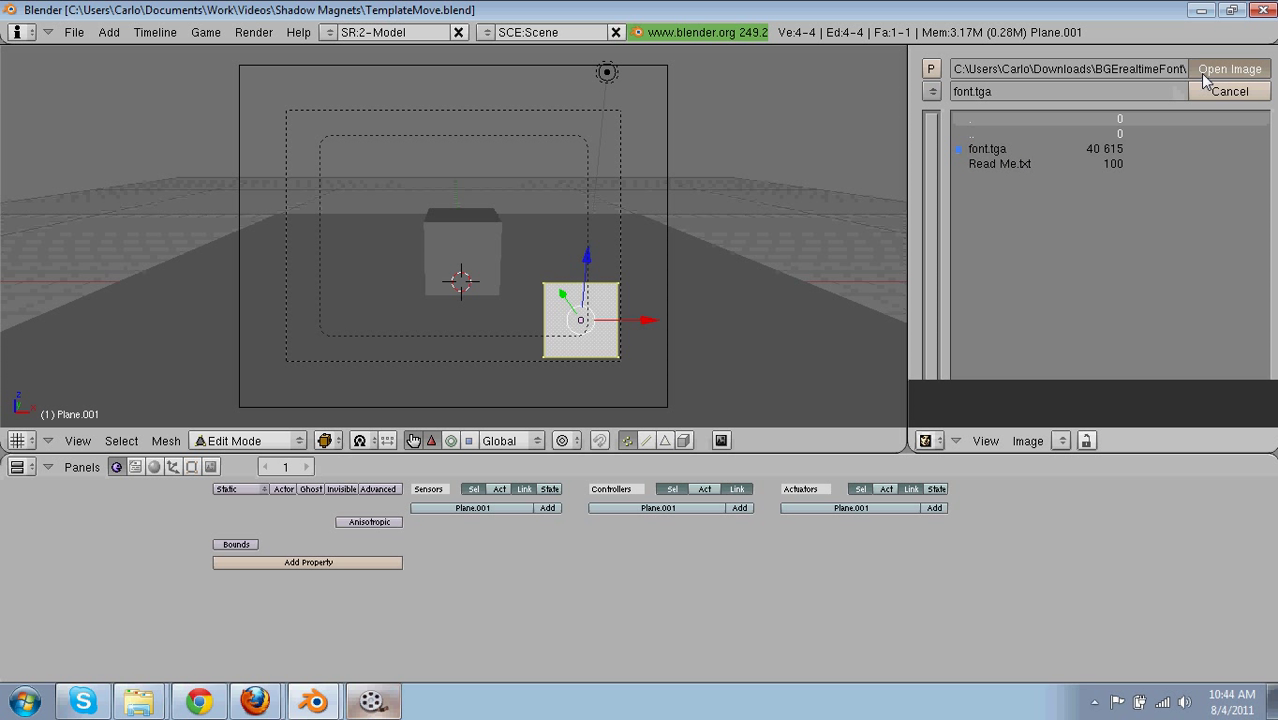
pyautogui.click(1058, 443)
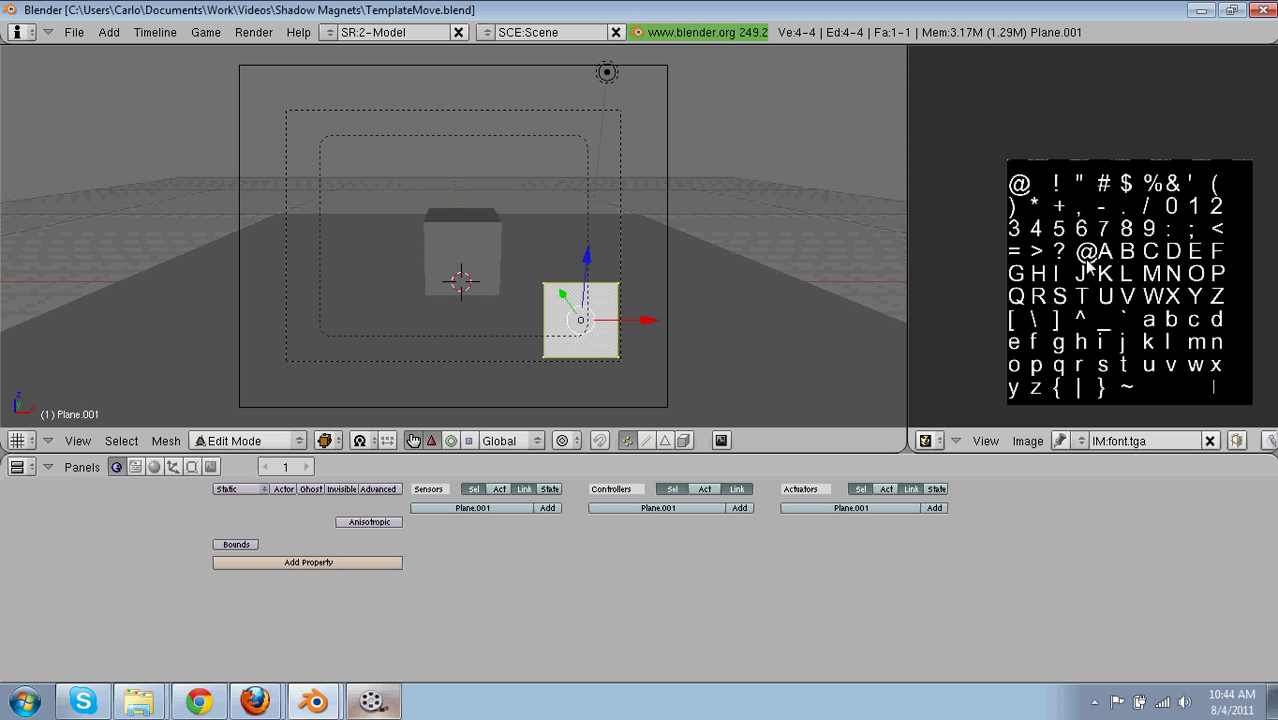
# Step: Unwrap the whole plane so its UV face appears over the font image
pyautogui.scroll(2, 1053, 246)
pyautogui.press('a')
pyautogui.press('a')
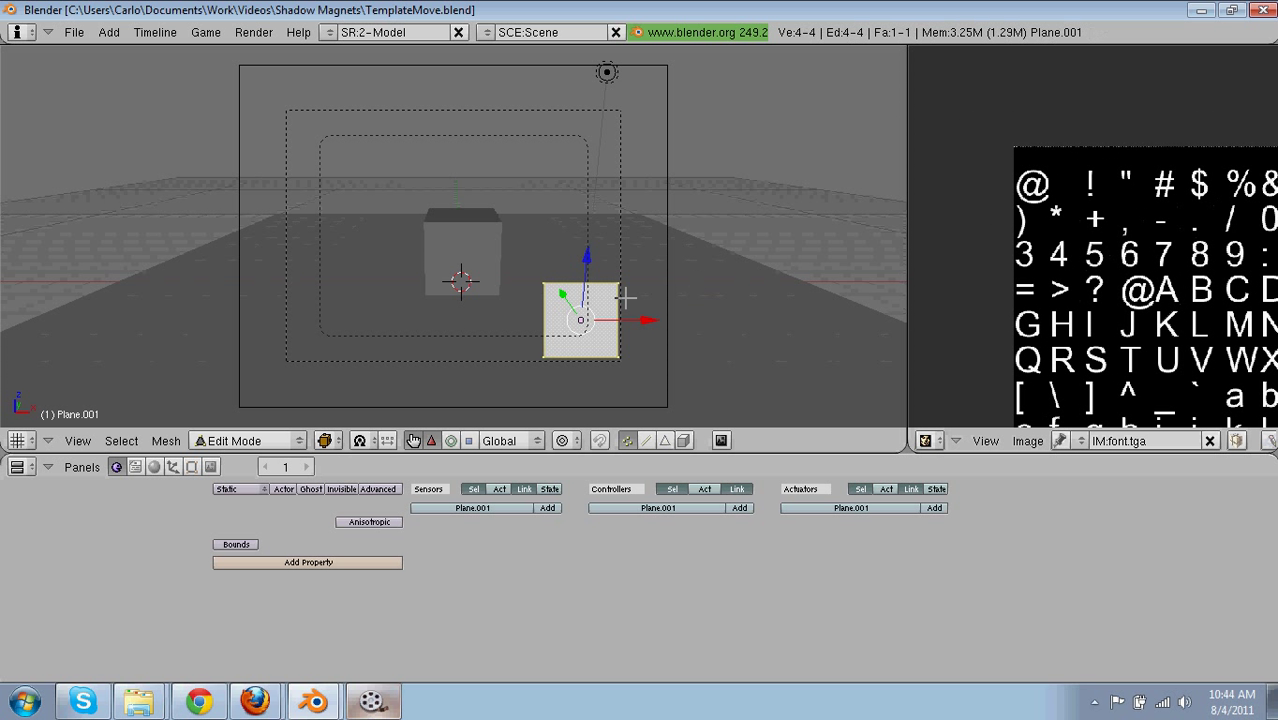
pyautogui.press('u')
pyautogui.press('Return')
# Step: Scale the UV face down to one character cell and move it over the first @ glyph of the font image
pyautogui.press('s')
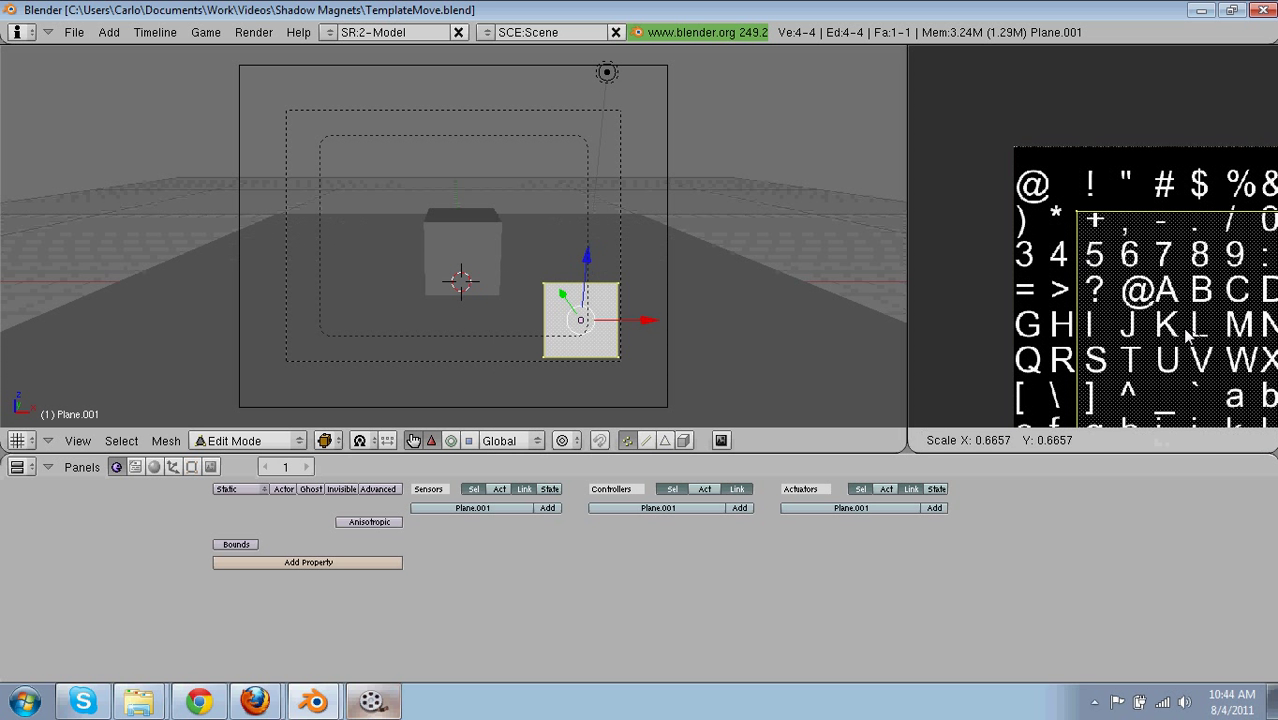
pyautogui.press('Escape')
pyautogui.press('s')
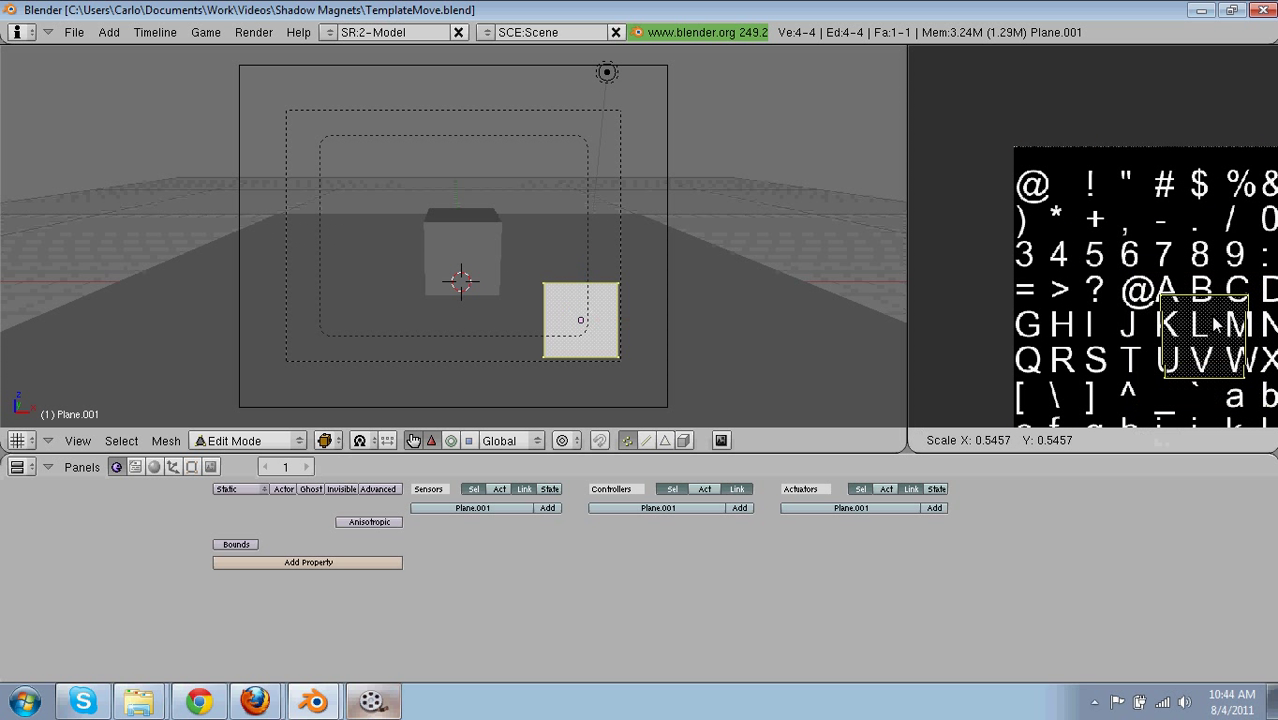
pyautogui.click(1203, 298)
pyautogui.press('g')
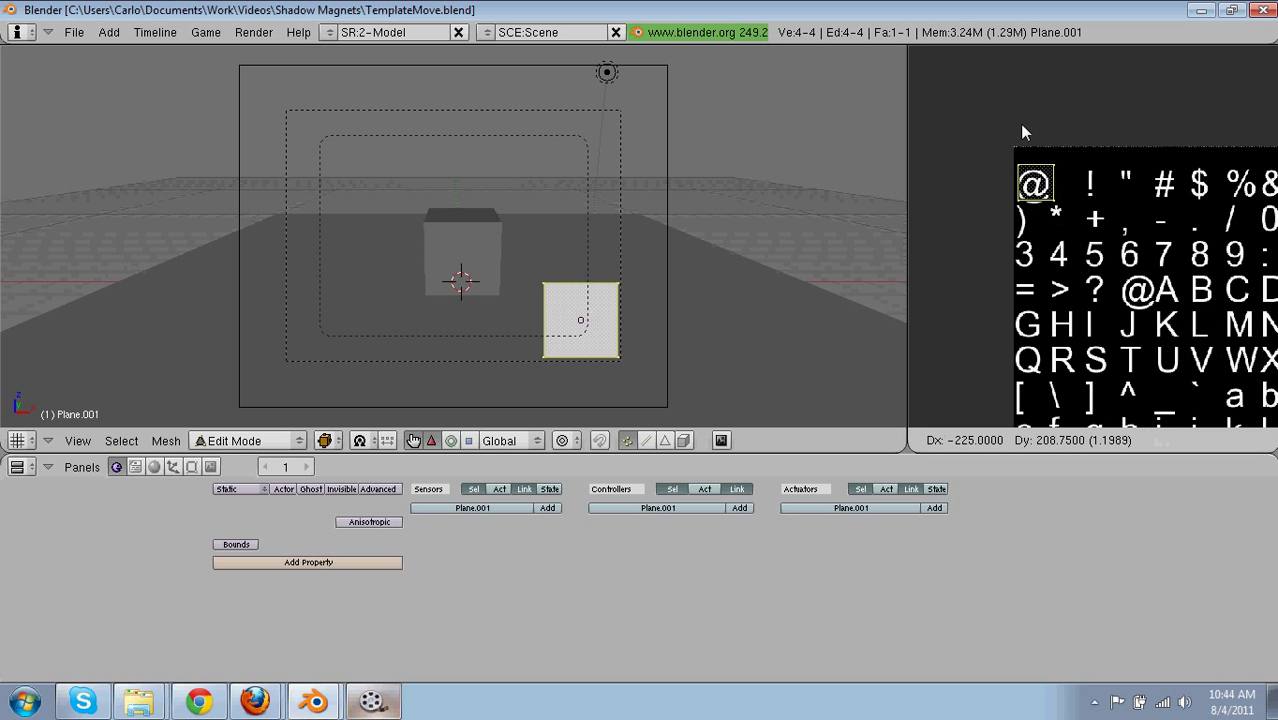
pyautogui.click(1022, 136)
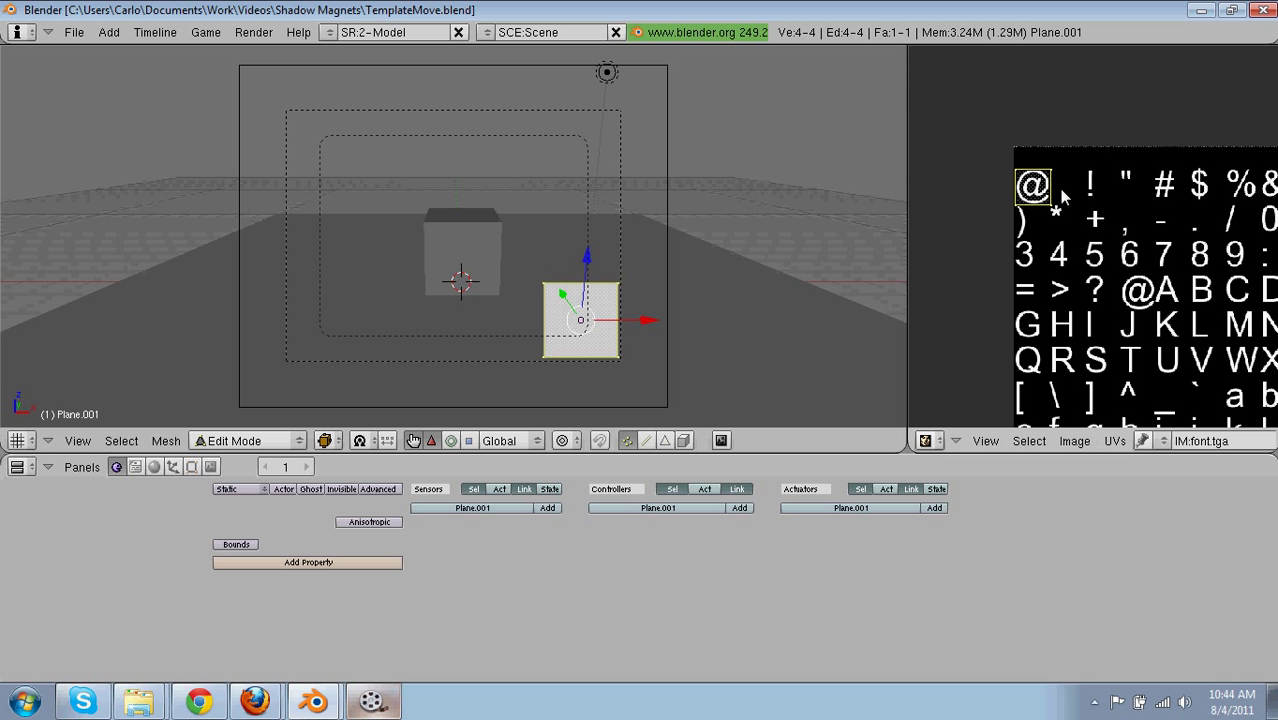
pyautogui.press('g')
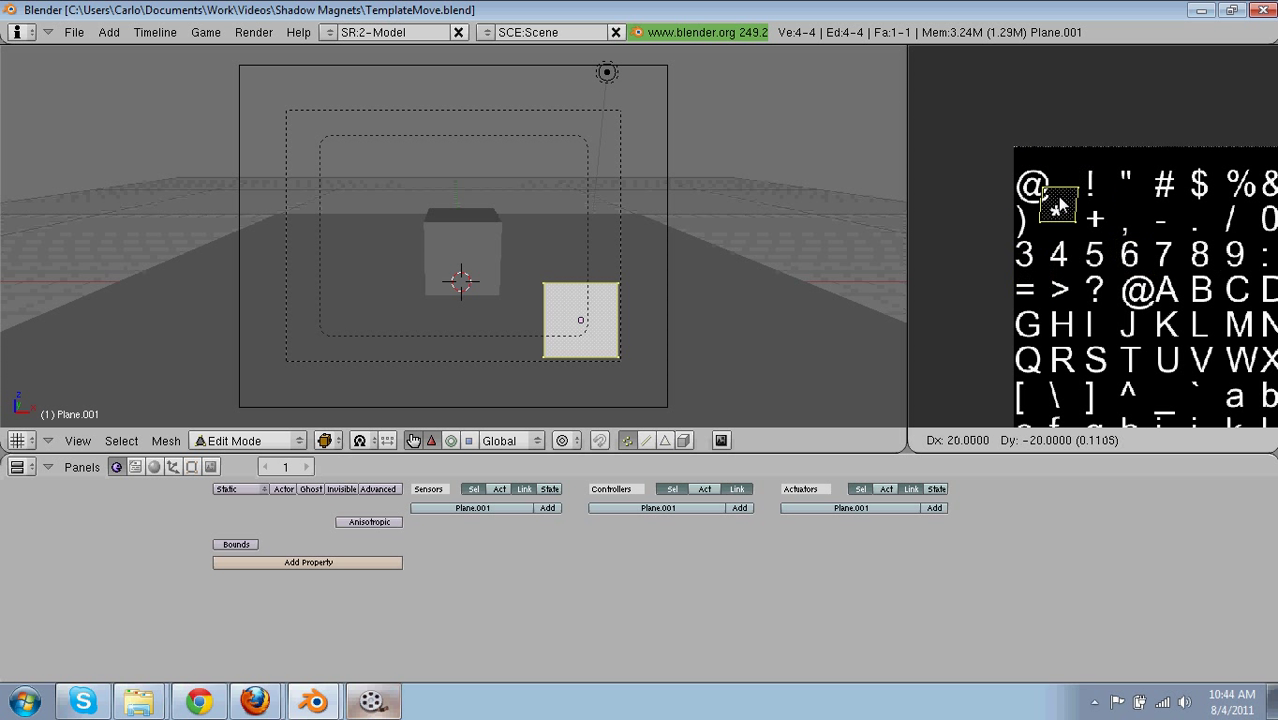
pyautogui.click(1052, 195)
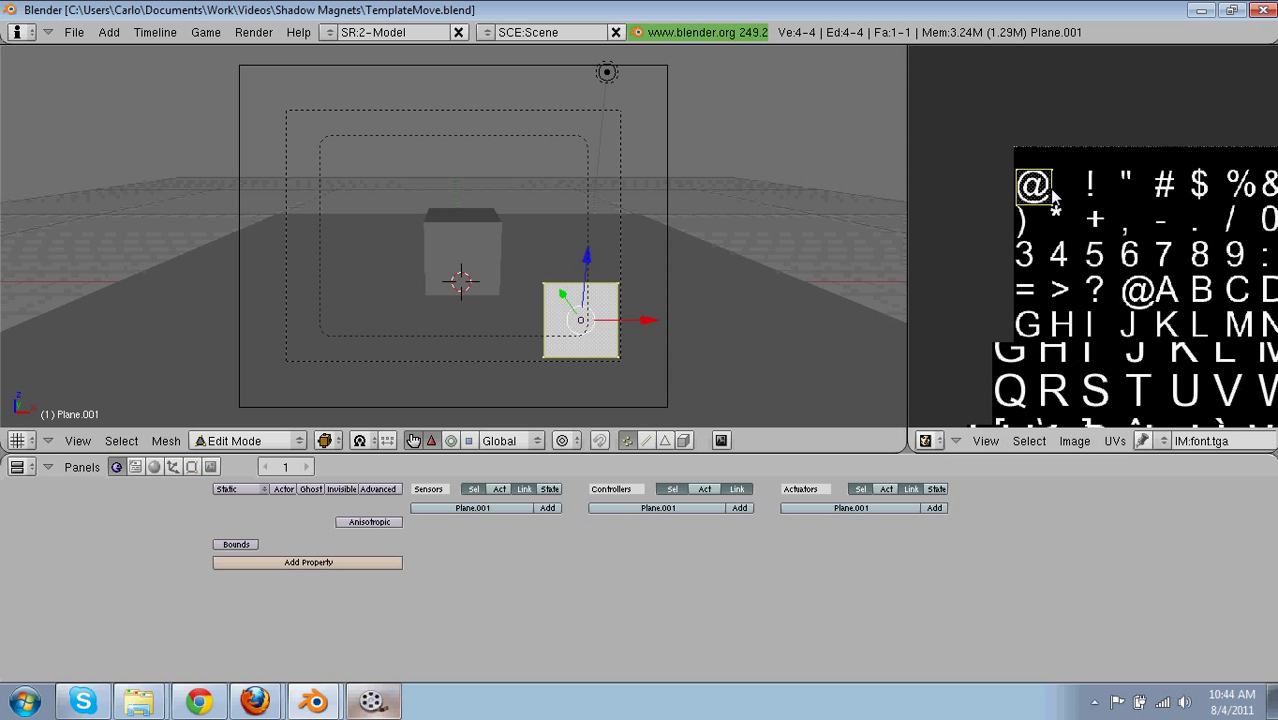
# Step: Set the 3D view's draw type to Textured
pyautogui.scroll(3, 1052, 195)
pyautogui.click(324, 440)
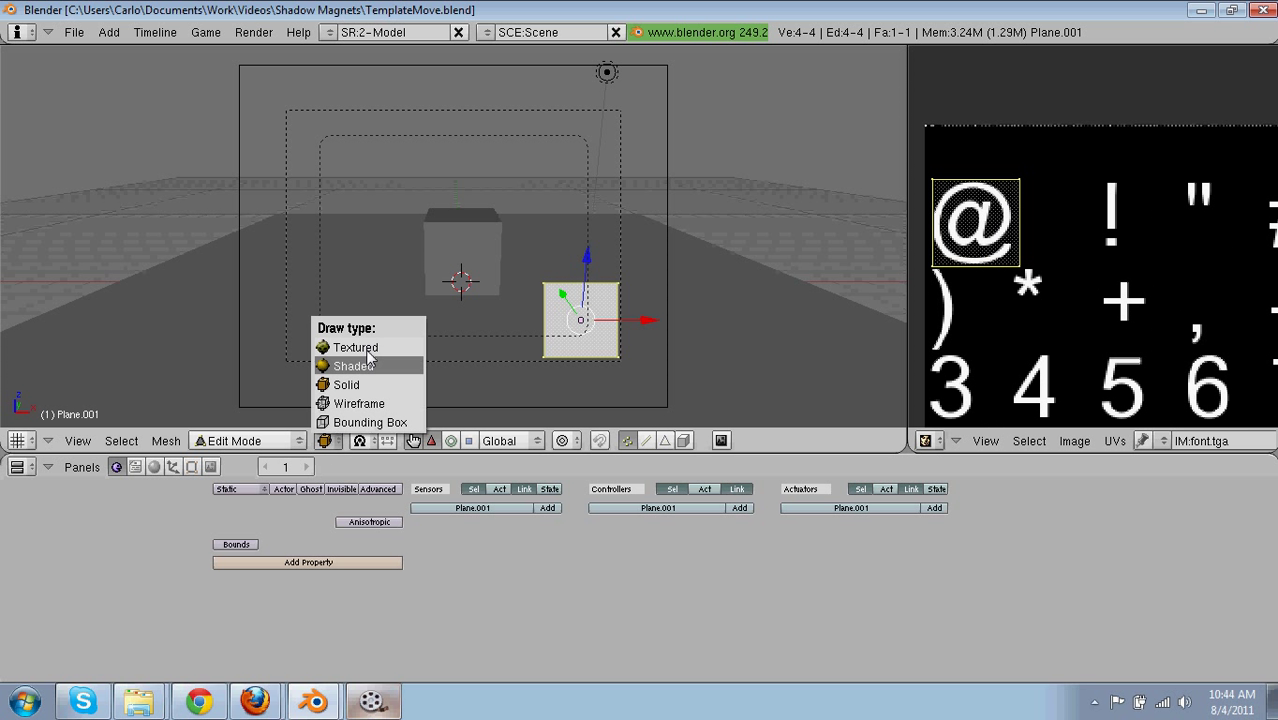
pyautogui.click(355, 345)
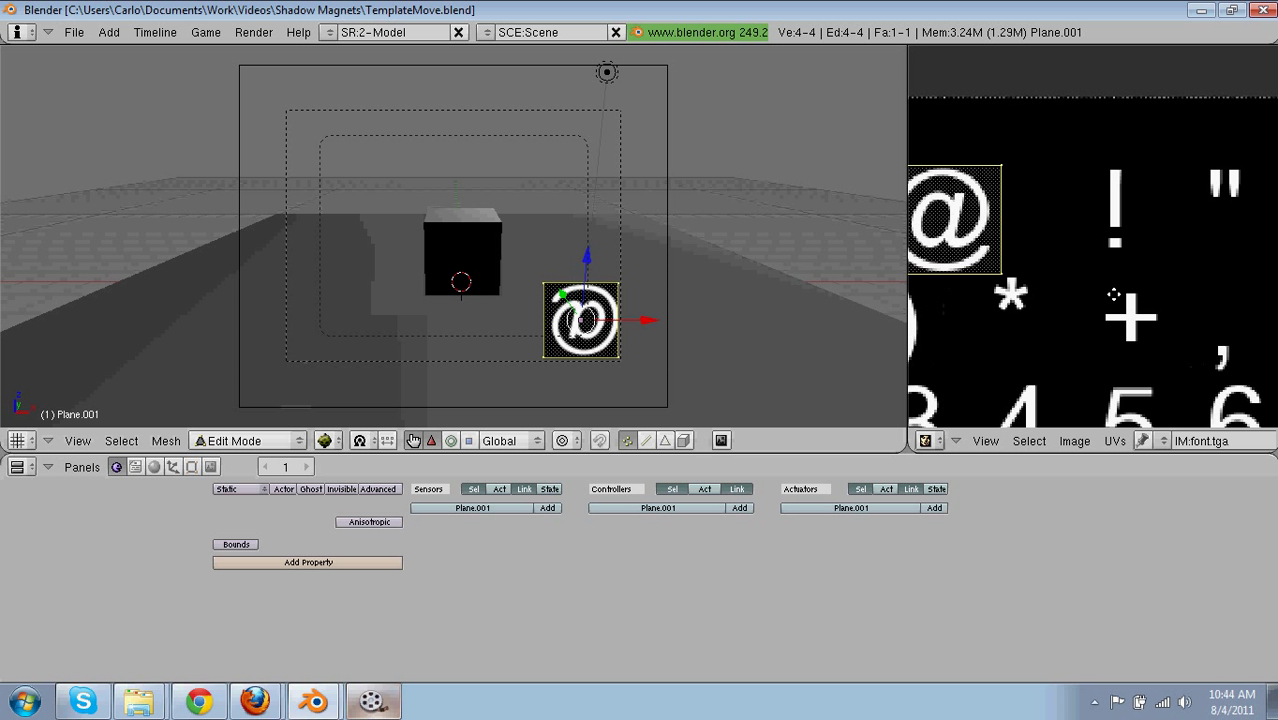
# Step: Nudge the UV face to fit the @ glyph and rotate it half a turn so the character reads correctly on the plane
pyautogui.scroll(1, 1100, 290)
pyautogui.press('g')
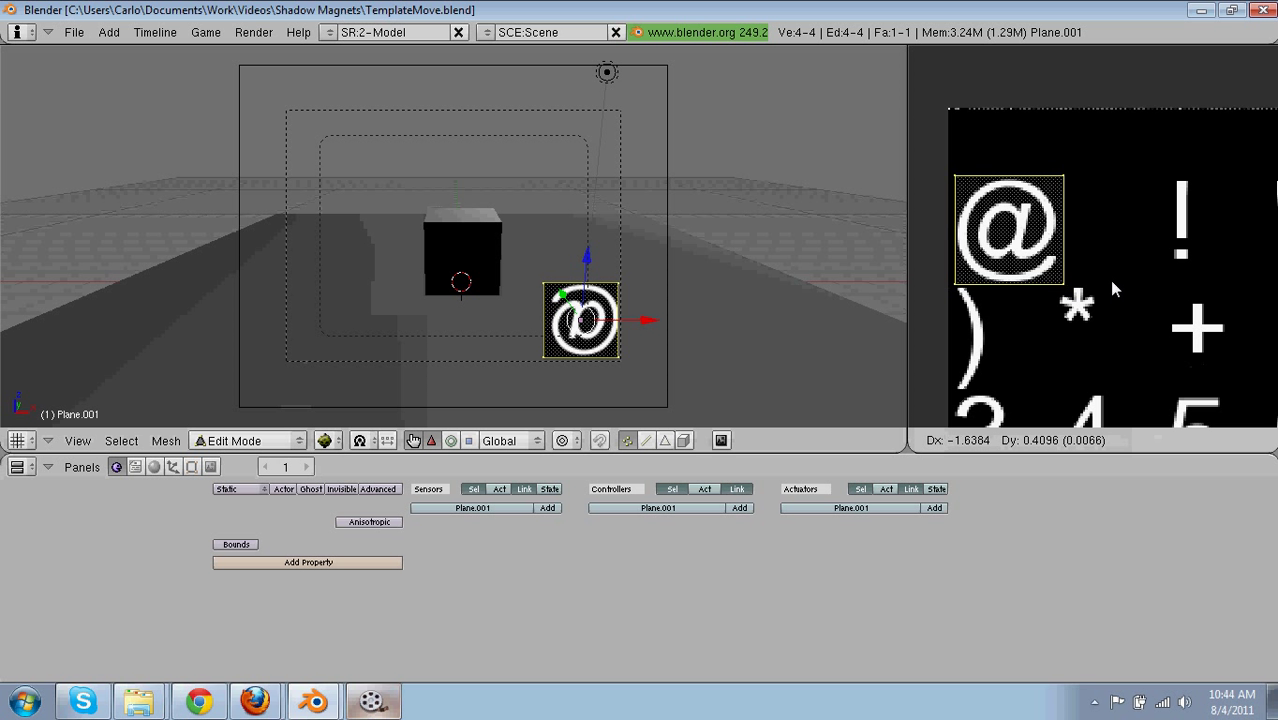
pyautogui.click(1111, 282)
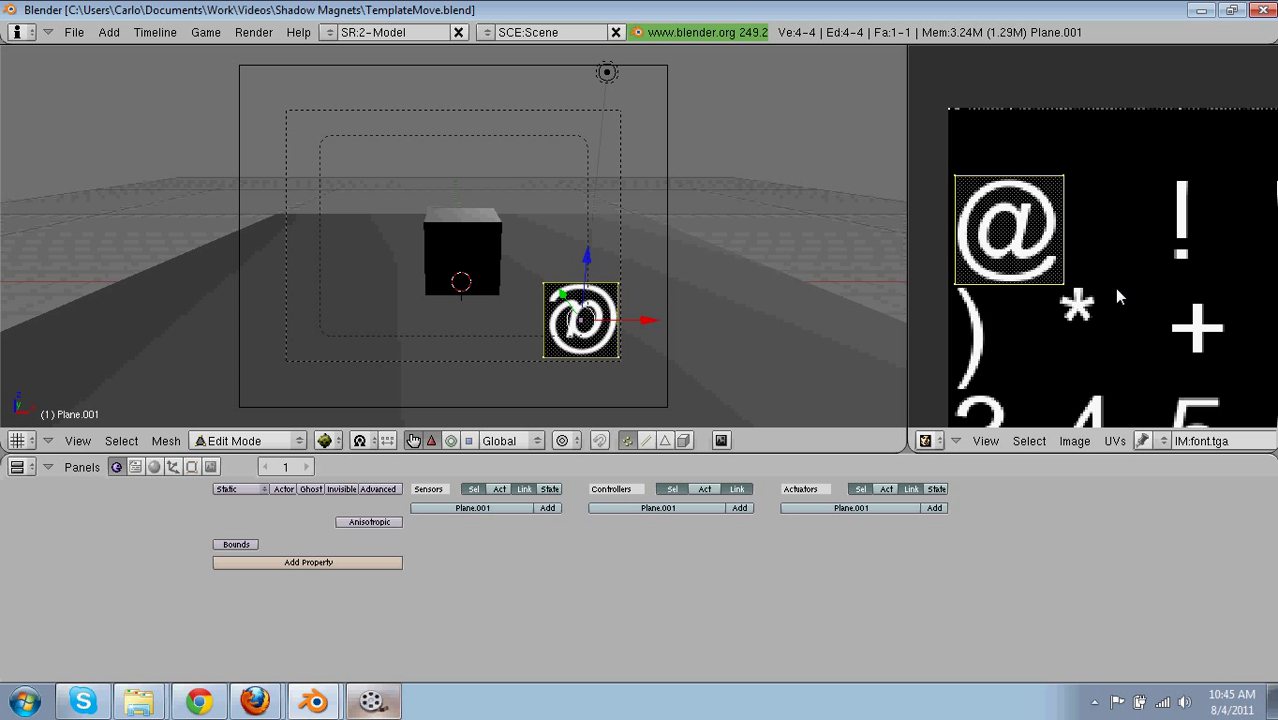
pyautogui.press('r')
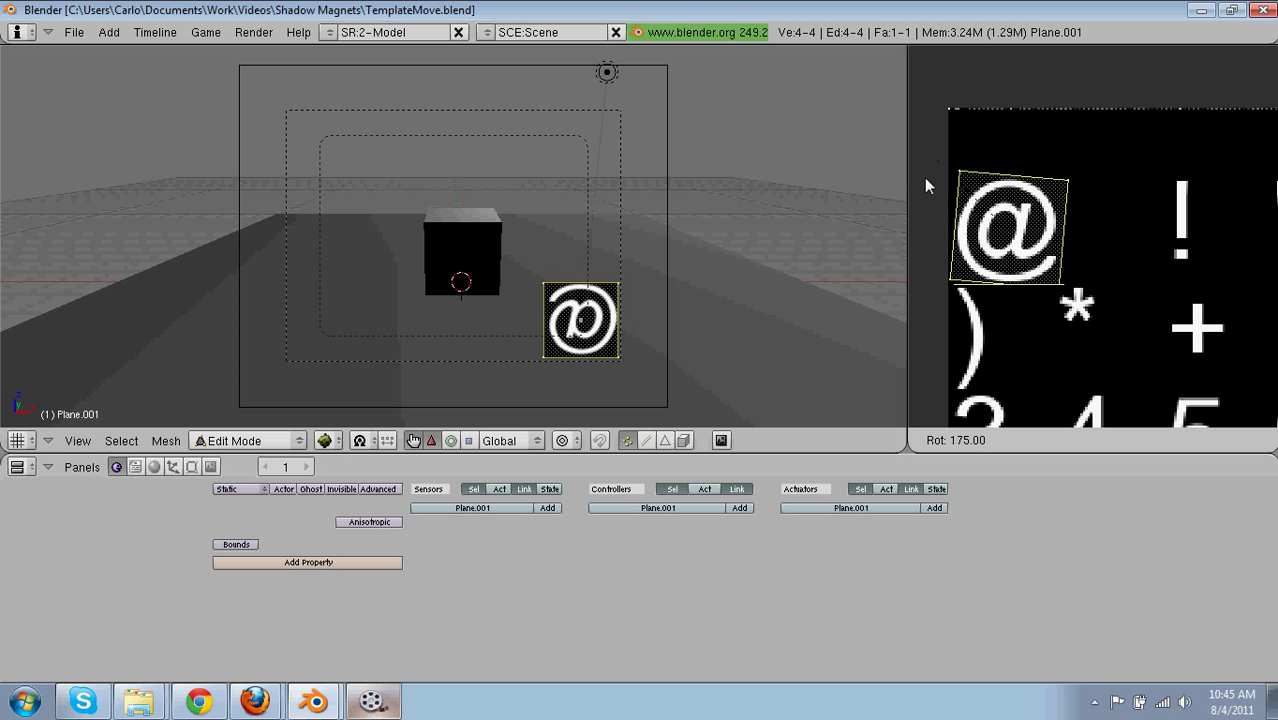
pyautogui.click(930, 172)
pyautogui.scroll(-2, 1030, 188)
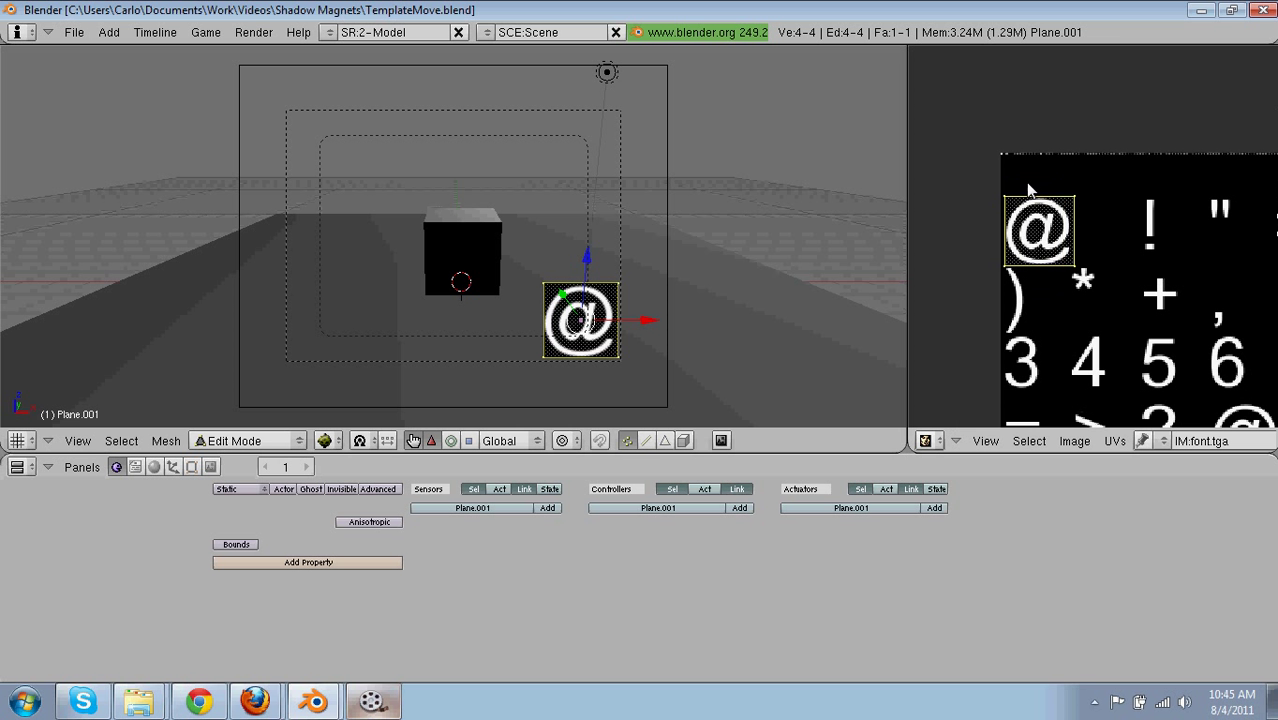
# Step: Return to Object Mode and briefly test-run the game to check the textured plane
pyautogui.press('Tab')
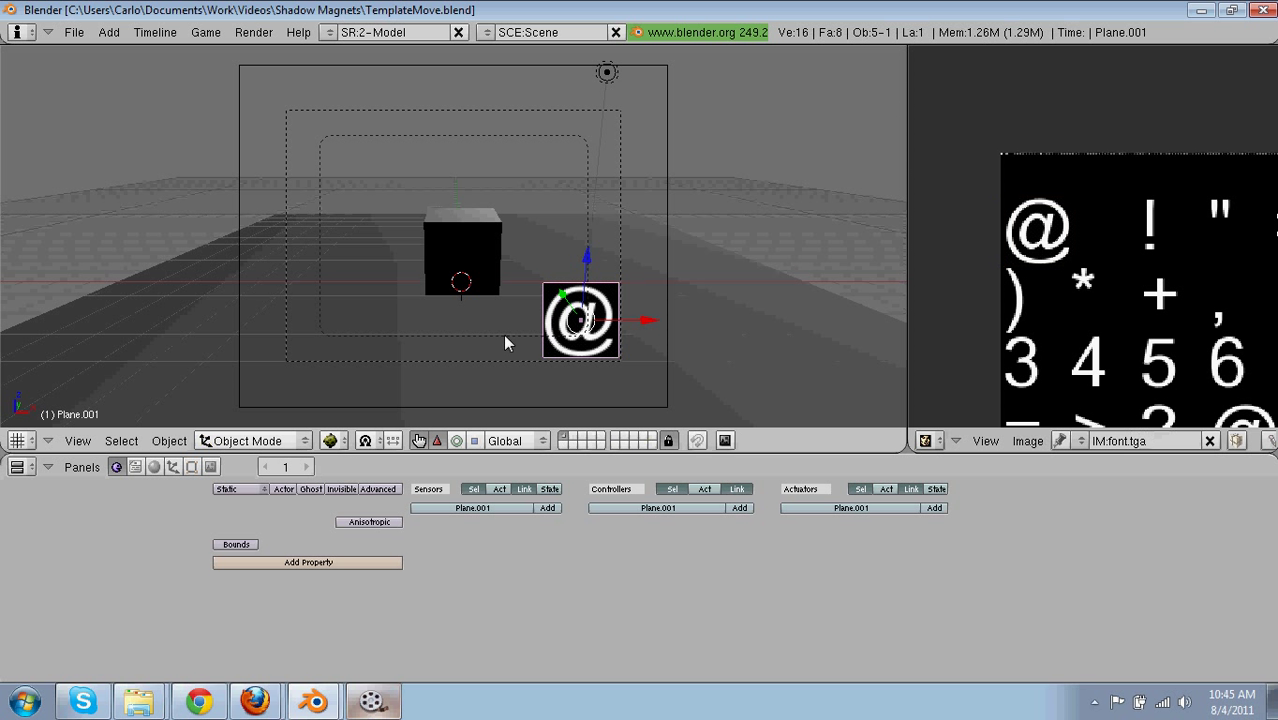
pyautogui.press('p')
pyautogui.press('Escape')
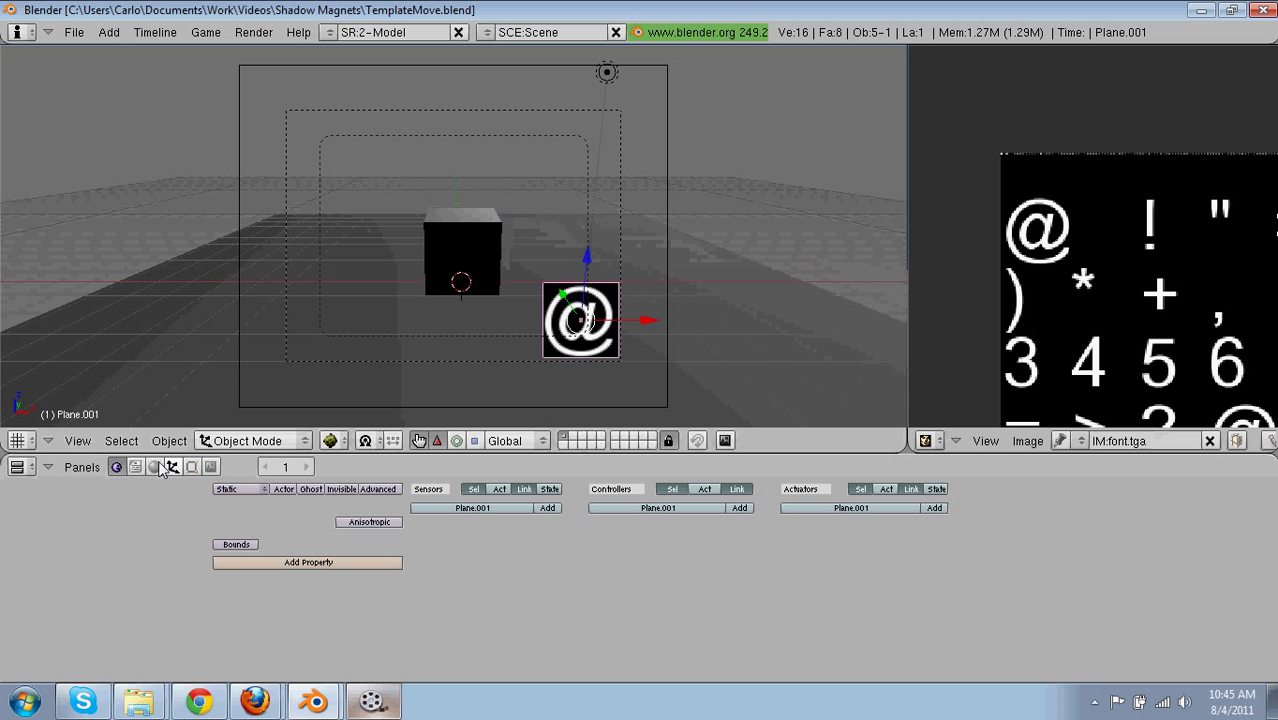
# Step: Set the plane's active face alpha blending to Alpha in its Texture Face settings in Edit Mode
pyautogui.click(191, 467)
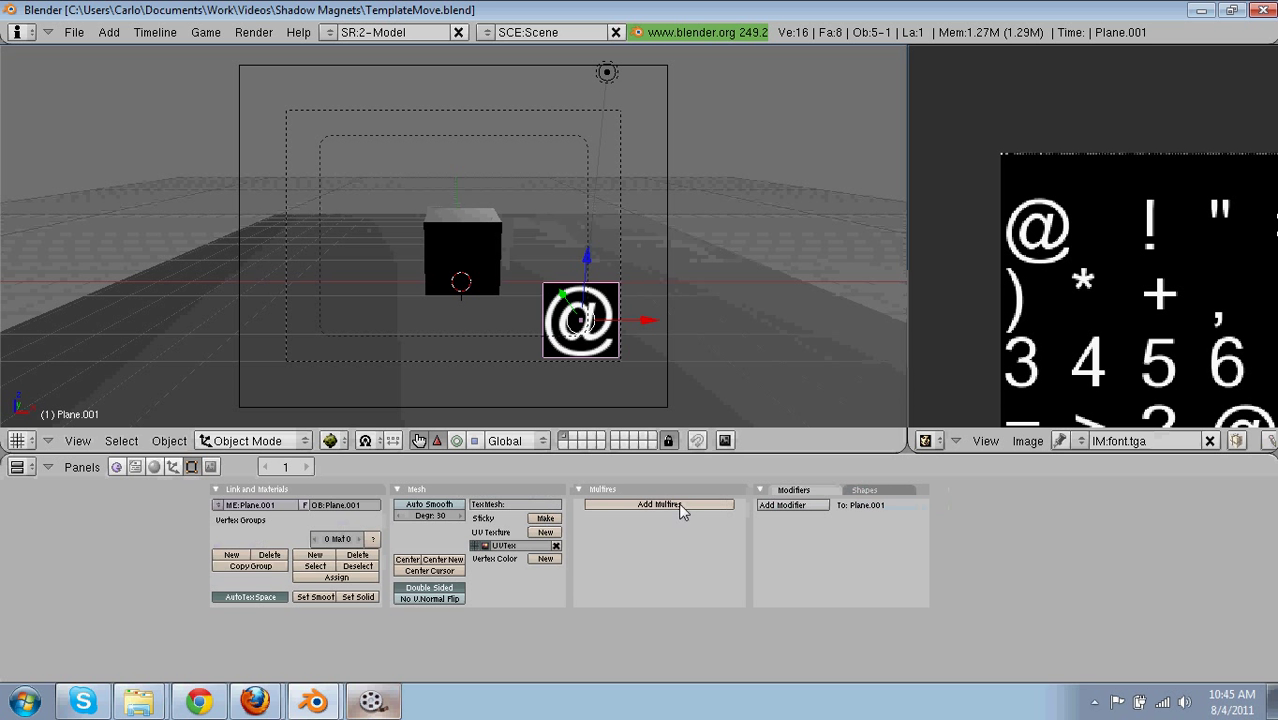
pyautogui.press('Tab')
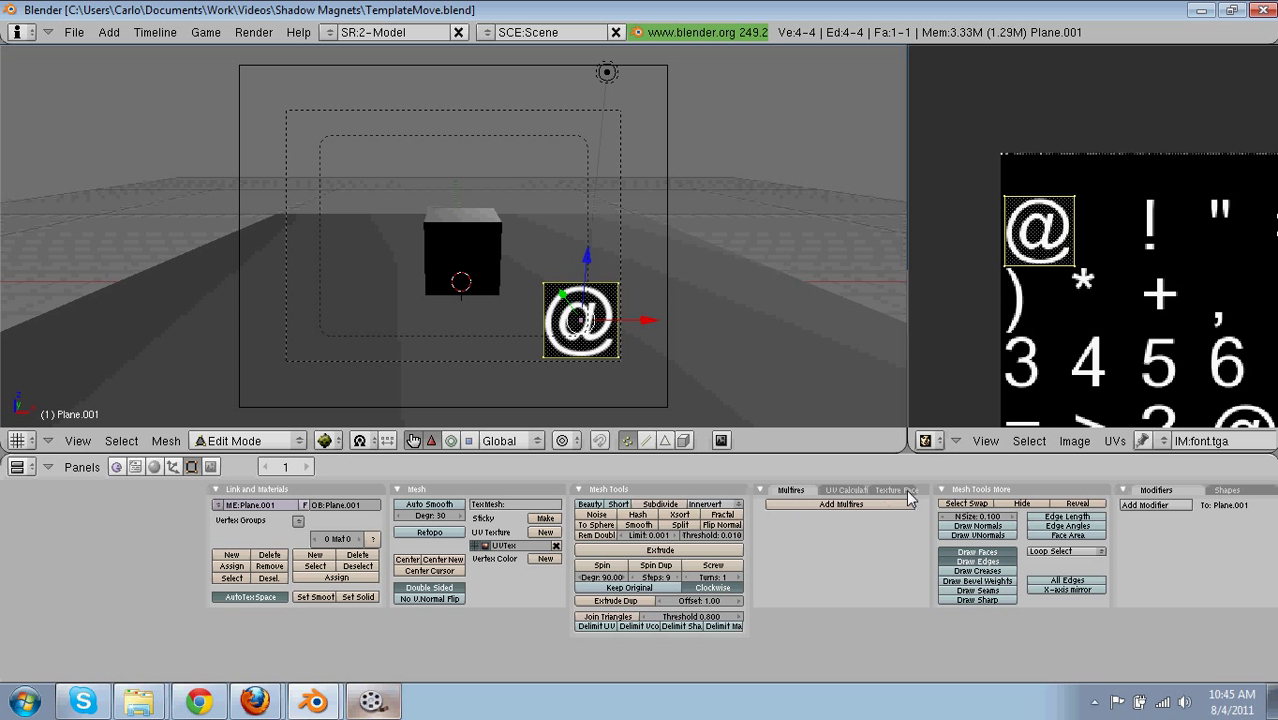
pyautogui.click(907, 491)
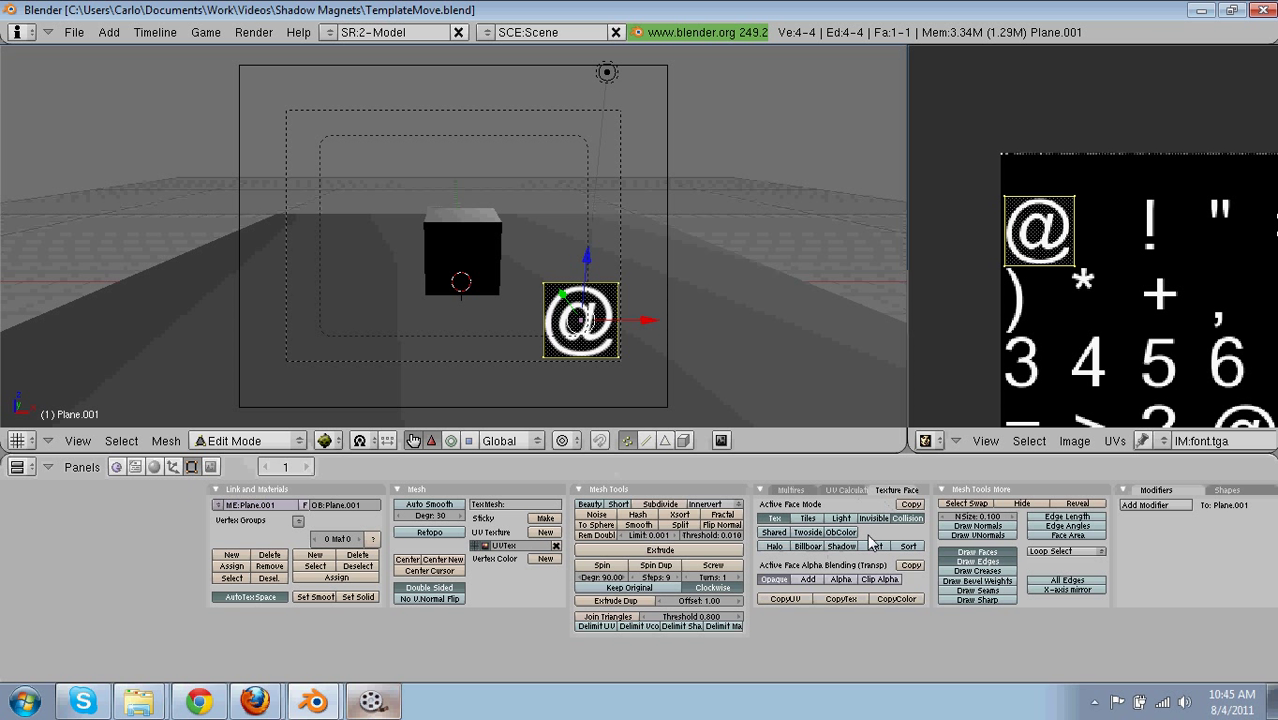
pyautogui.click(841, 579)
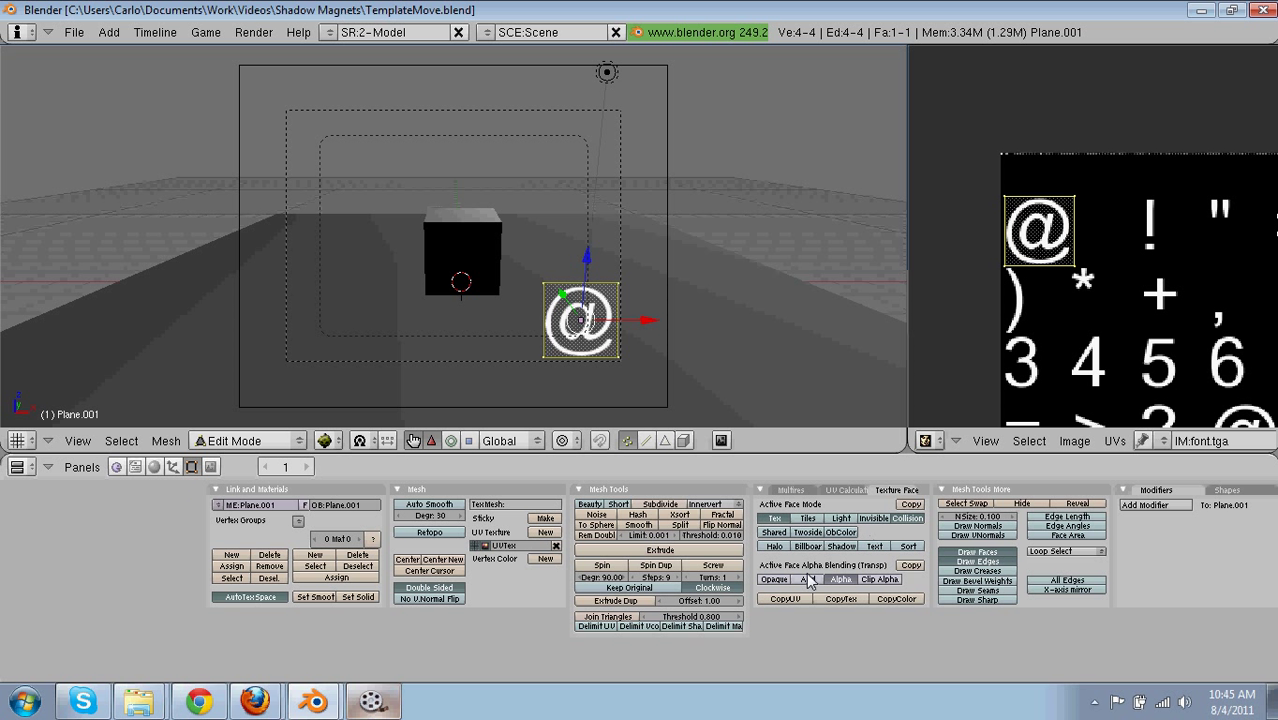
# Step: Leave Edit Mode and run the game to check the glyph's transparent background
pyautogui.press('Tab')
pyautogui.press('p')
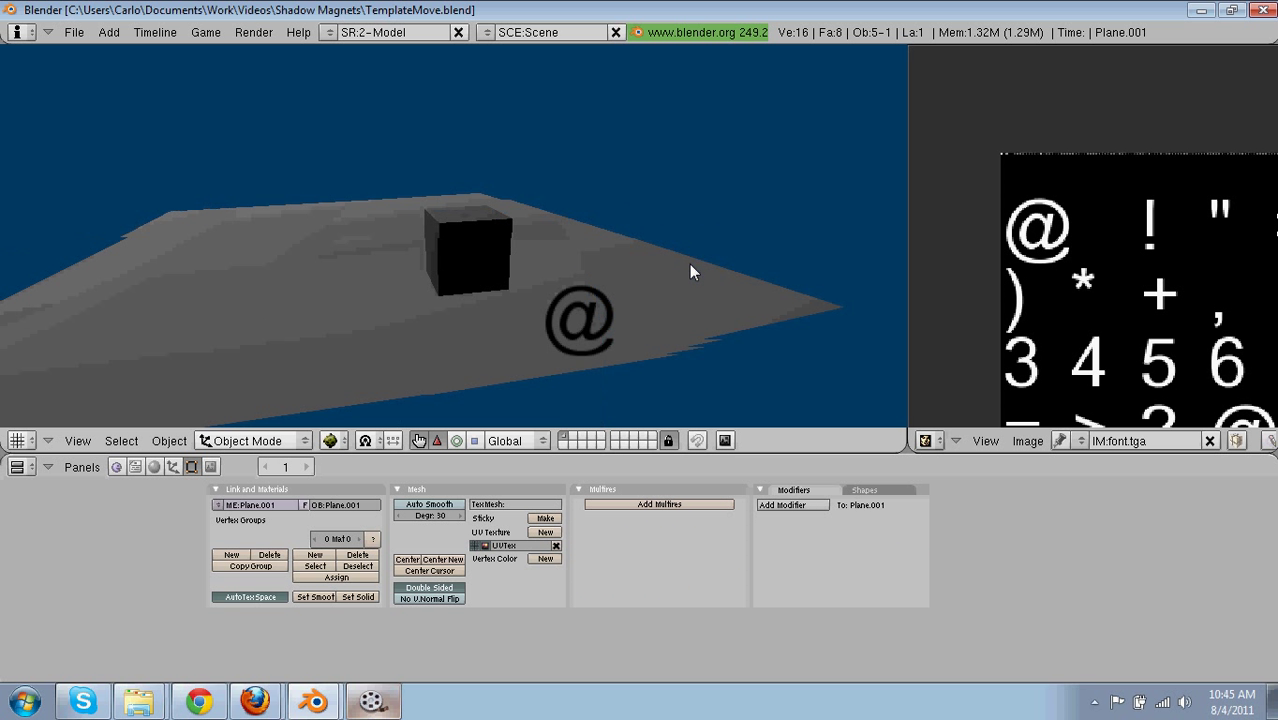
pyautogui.press('Escape')
# Step: Enable the Text face mode on the plane's face, open the Logic settings and return to Object Mode
pyautogui.press('Tab')
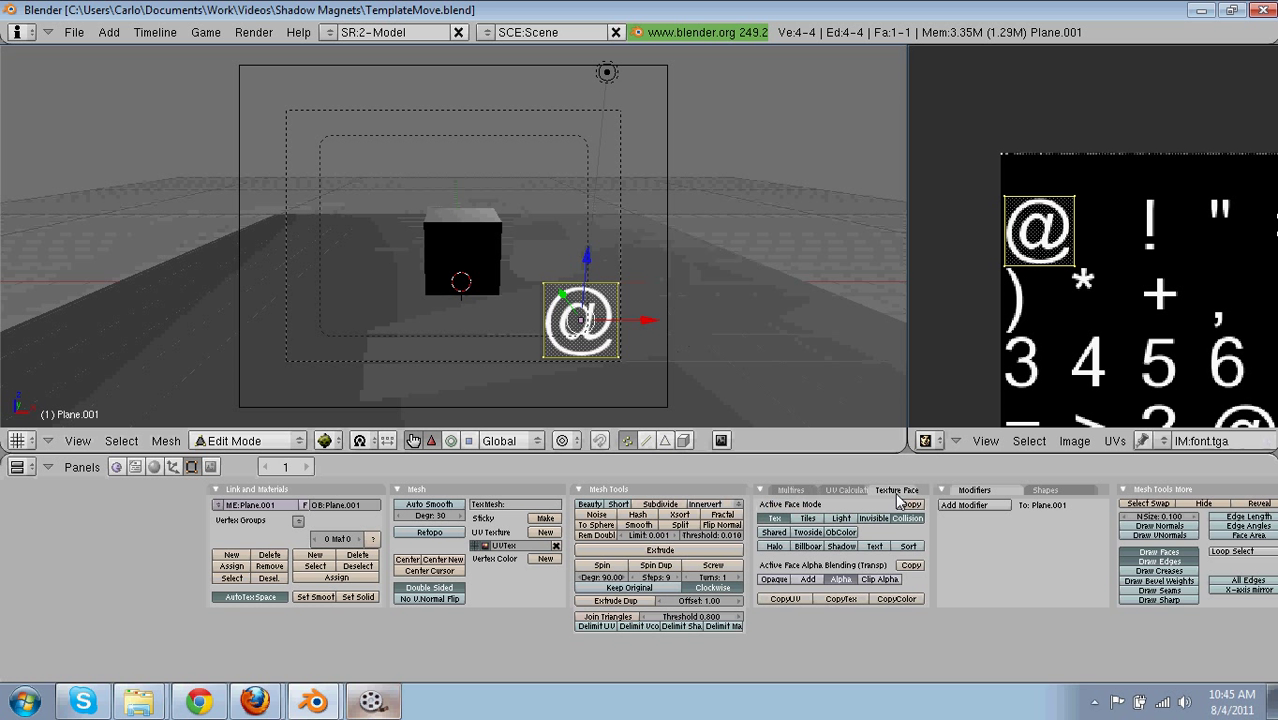
pyautogui.click(877, 546)
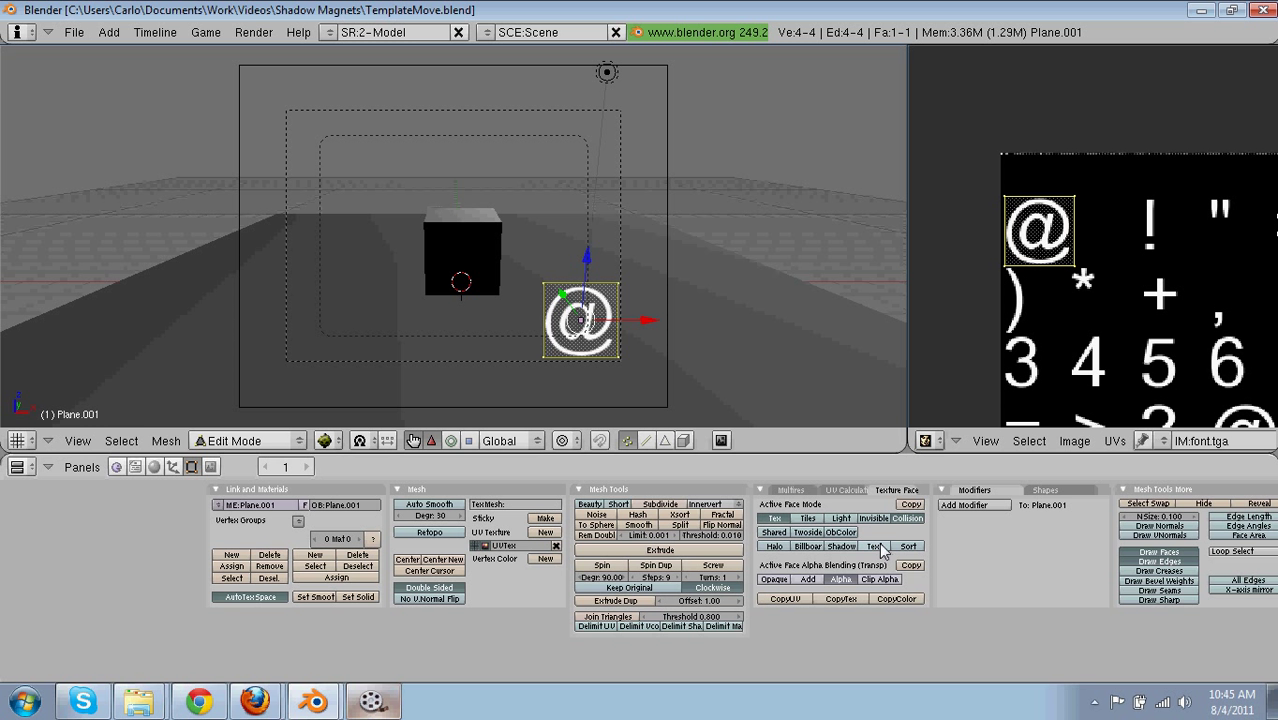
pyautogui.click(115, 468)
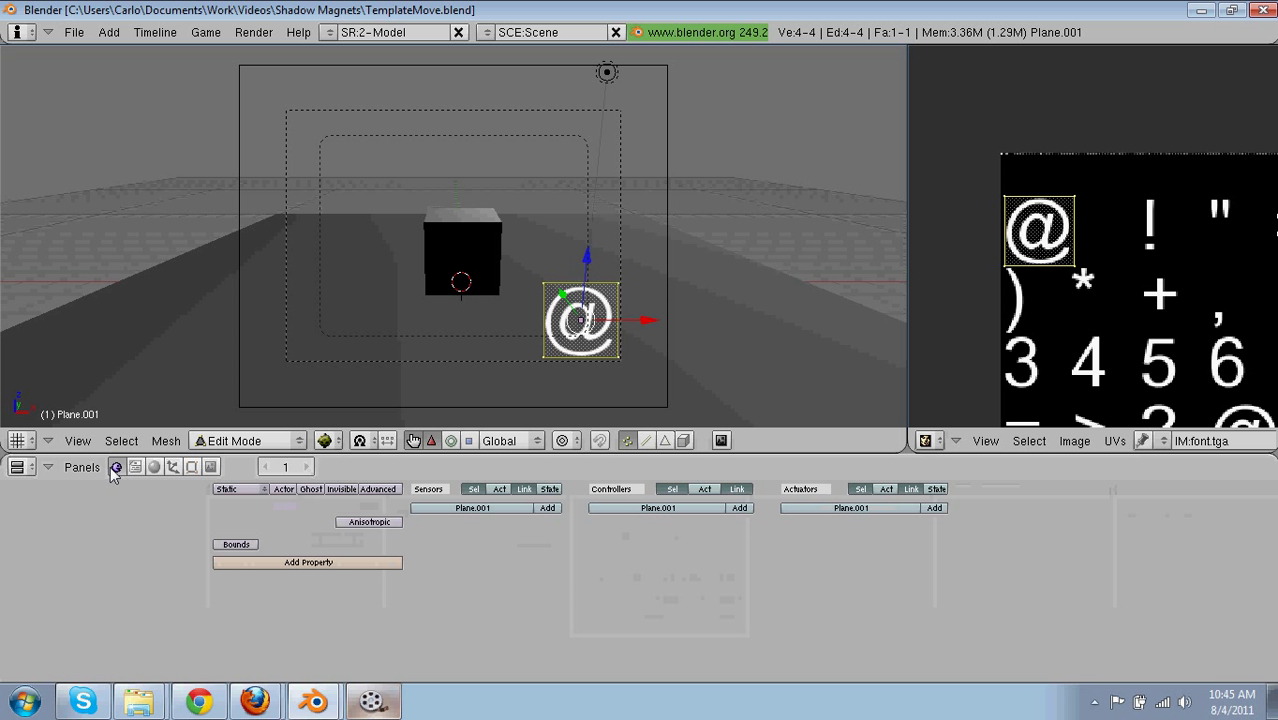
pyautogui.press('Tab')
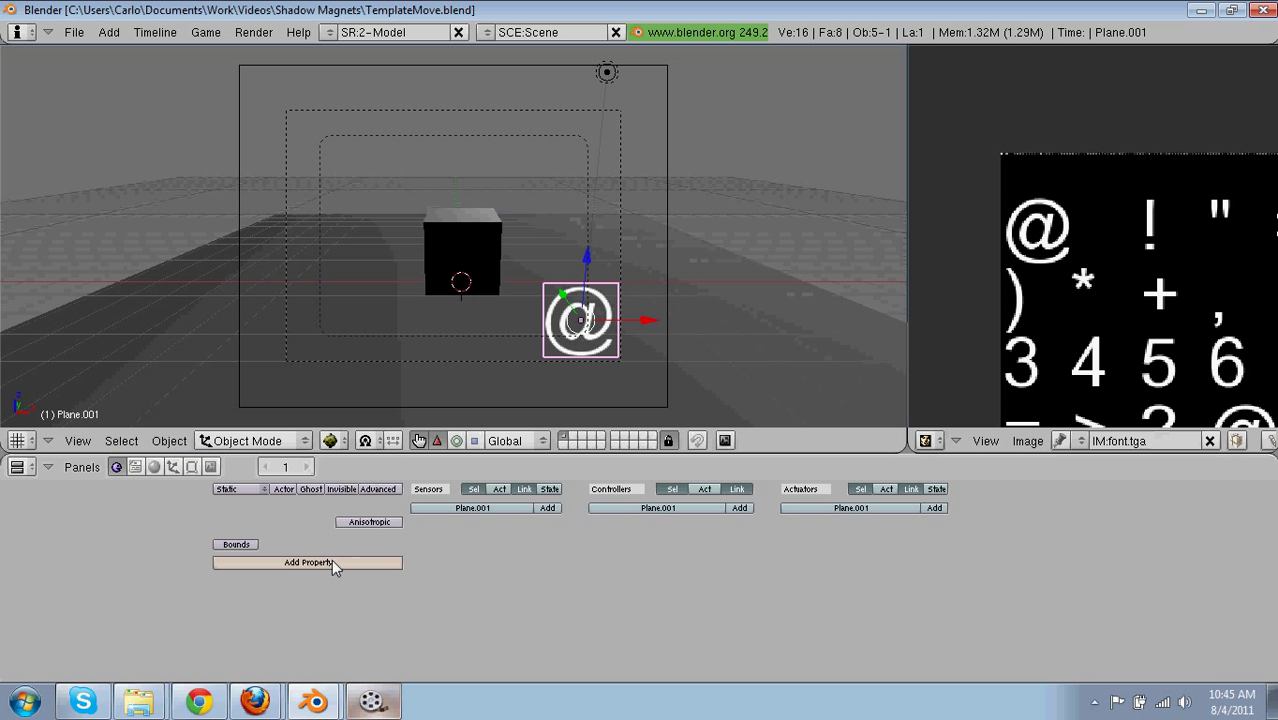
# Step: Add a game property named Text of type Int to the plane and test-run the game
pyautogui.click(331, 562)
pyautogui.click(305, 575)
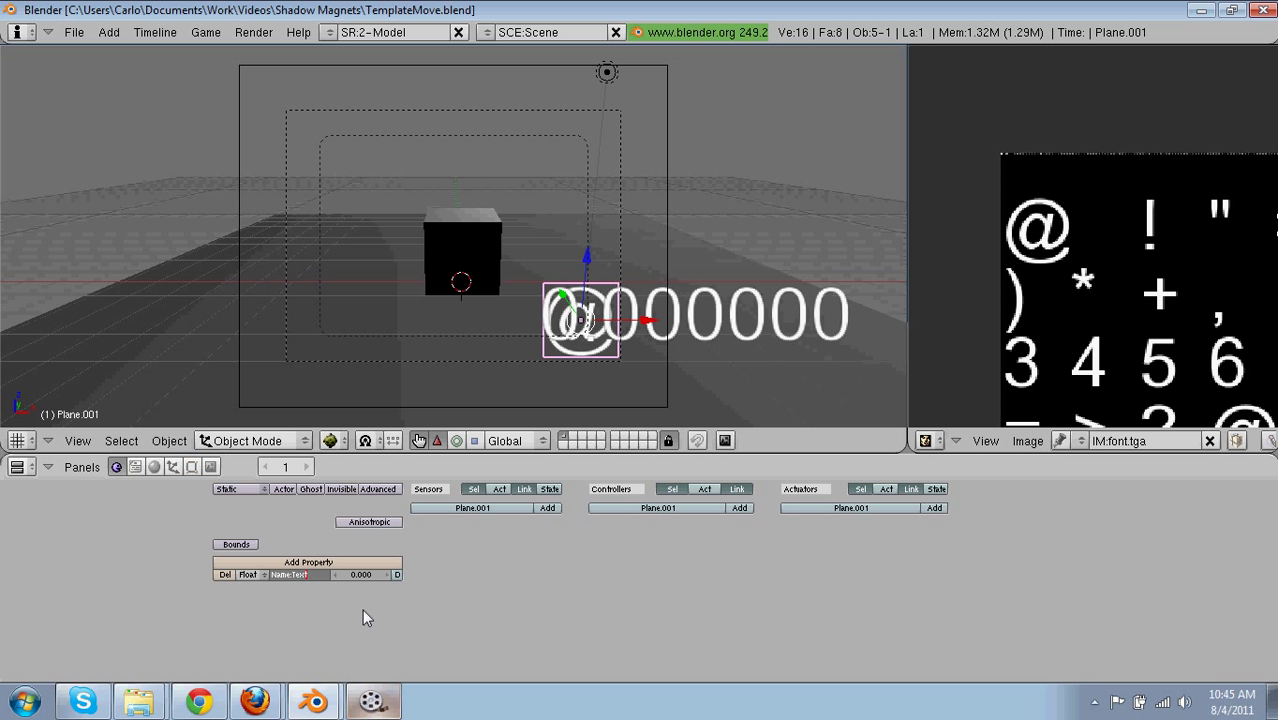
pyautogui.click(251, 575)
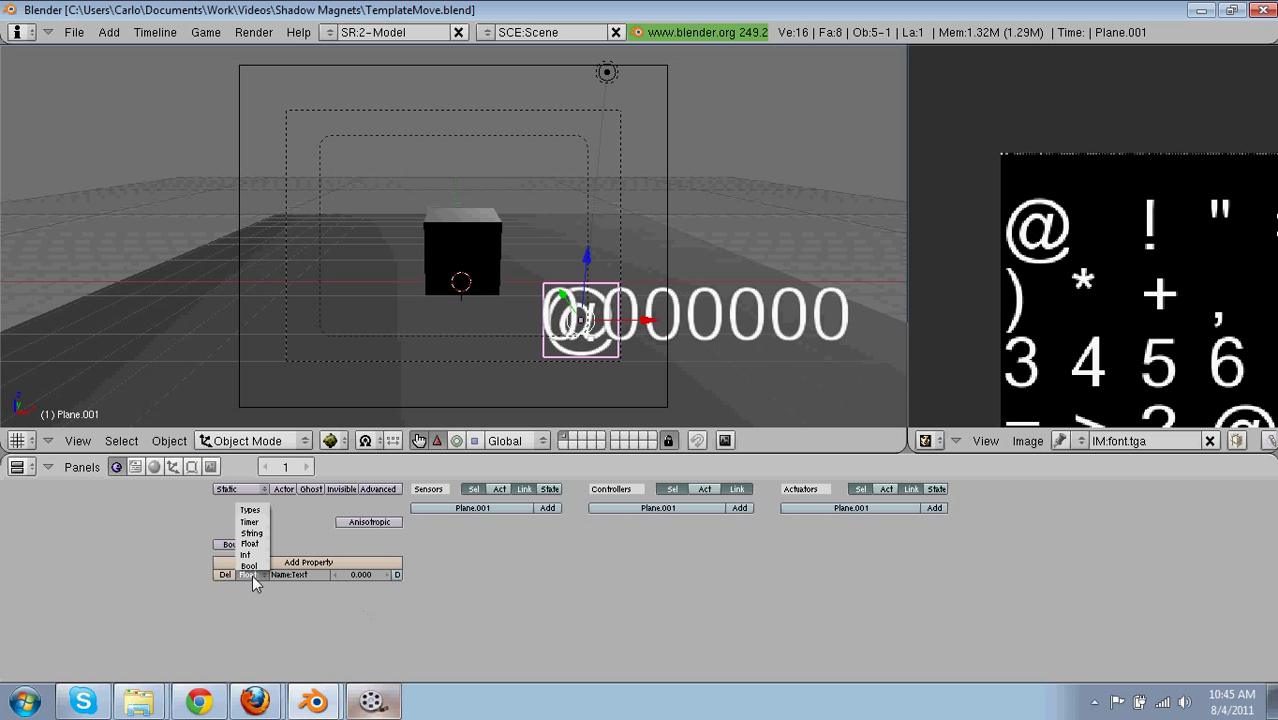
pyautogui.click(246, 555)
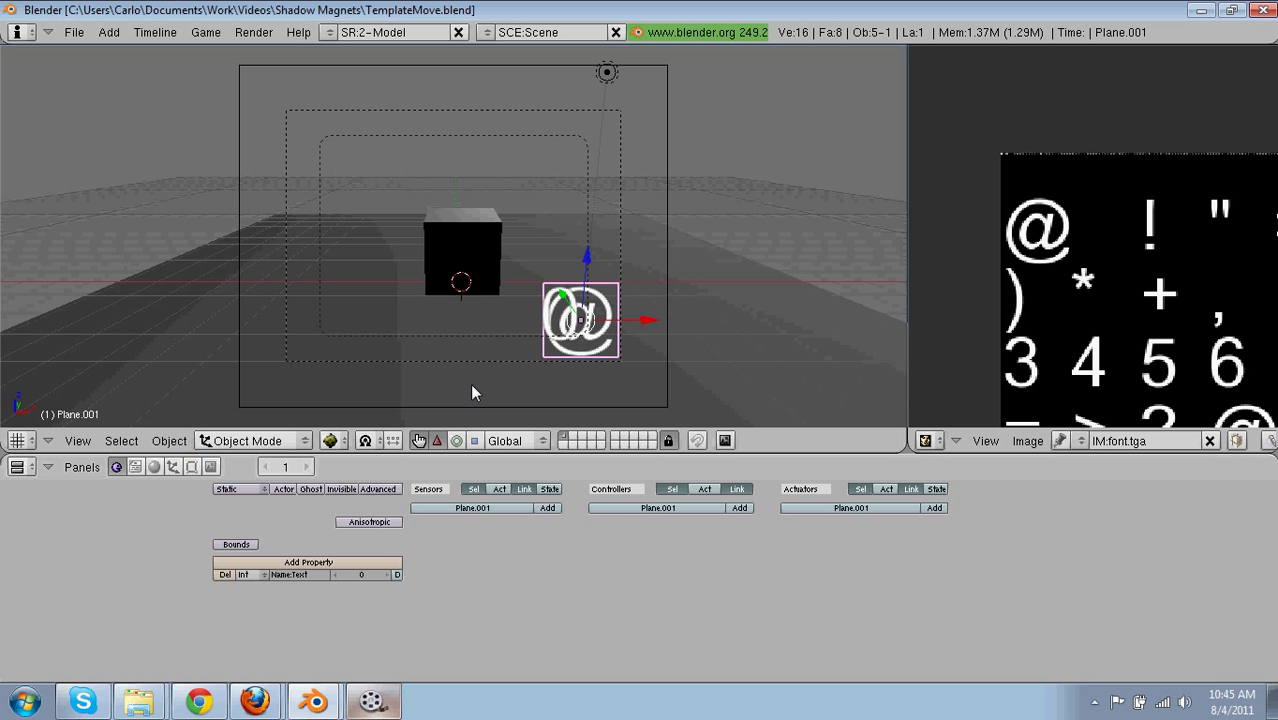
pyautogui.press('p')
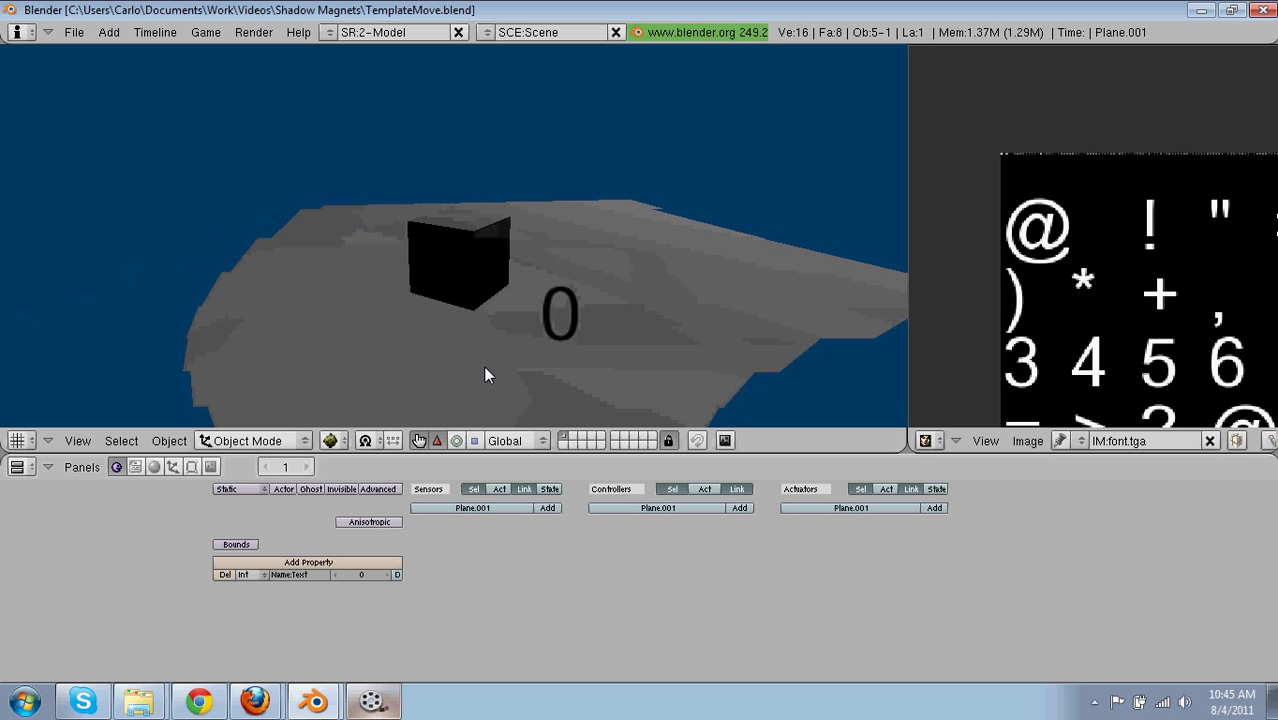
pyautogui.press('Escape')
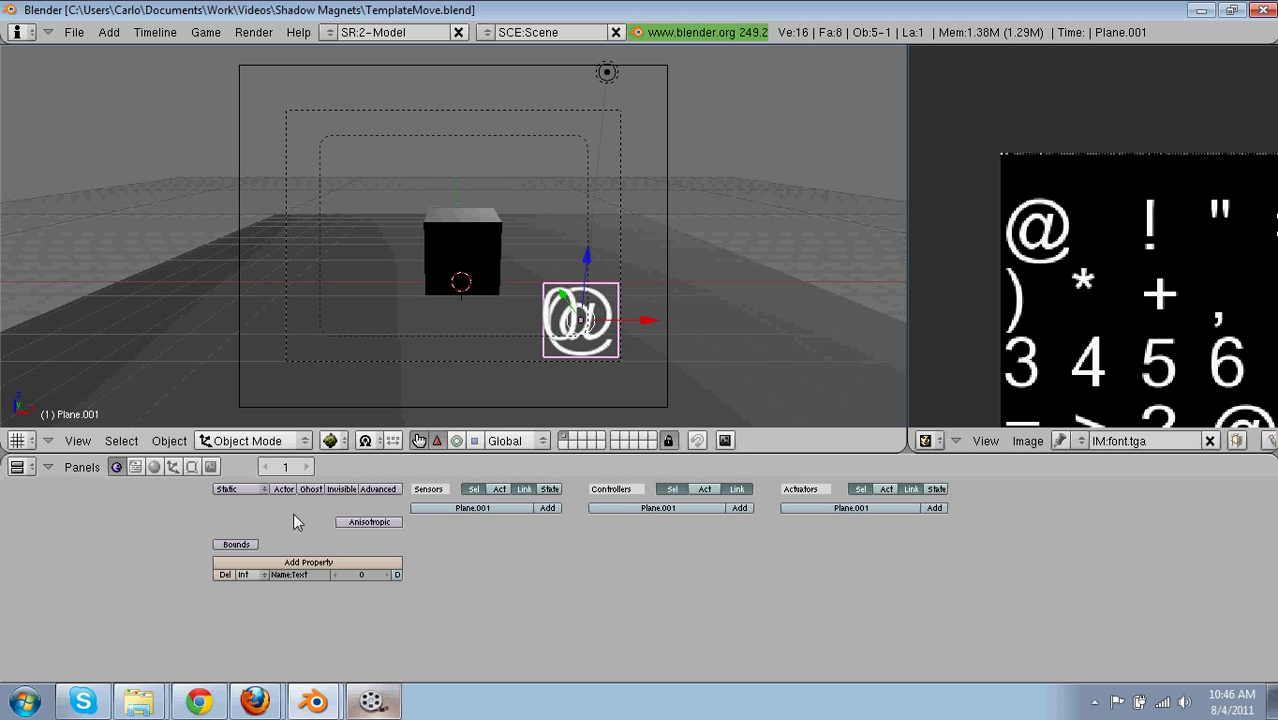
# Step: Switch to the empty second layer and add a cube there
pyautogui.press('space')
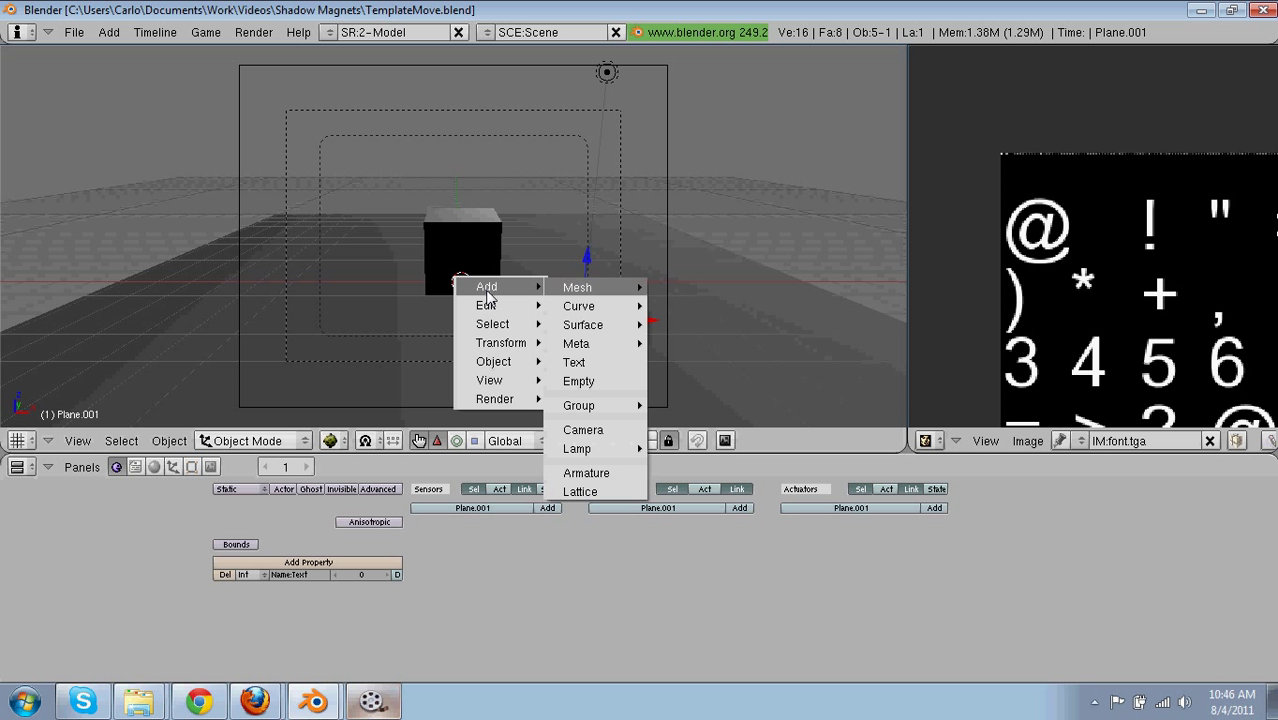
pyautogui.click(571, 436)
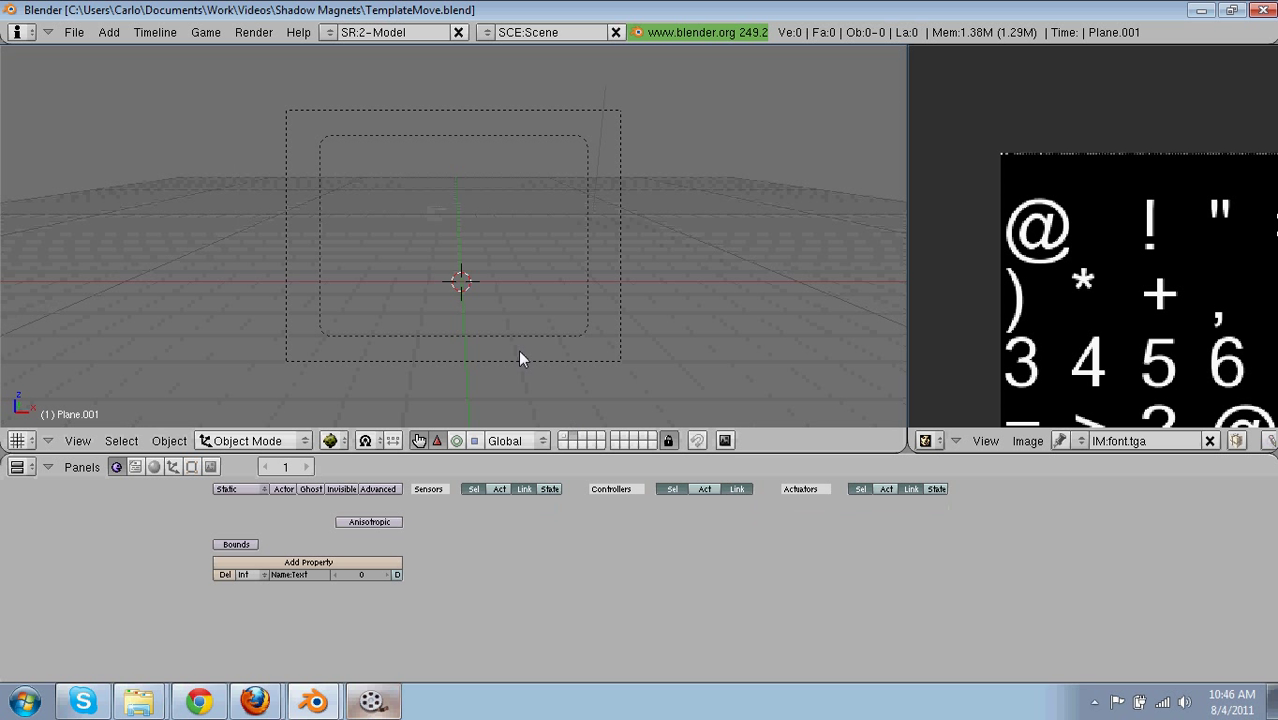
pyautogui.press('space')
pyautogui.moveTo(542, 257)
pyautogui.click(642, 278)
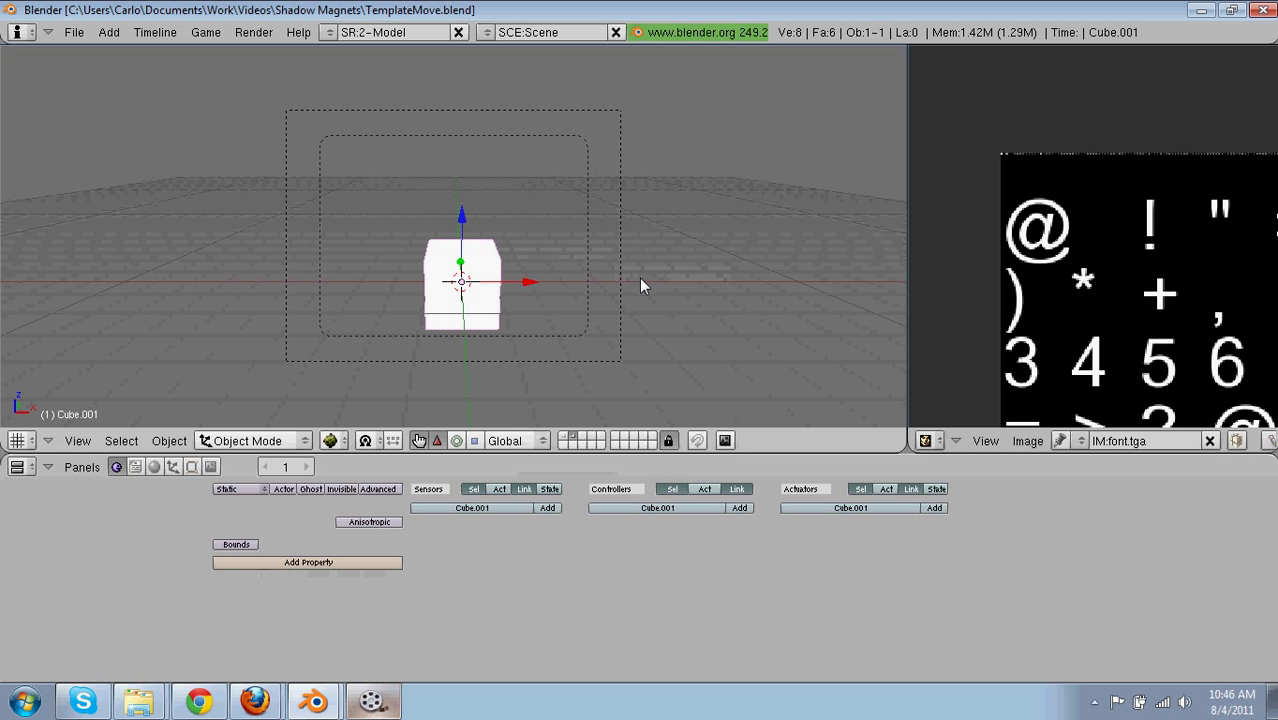
# Step: Subdivide the entire new cube once in Edit Mode
pyautogui.press('Tab')
pyautogui.press('a')
pyautogui.press('a')
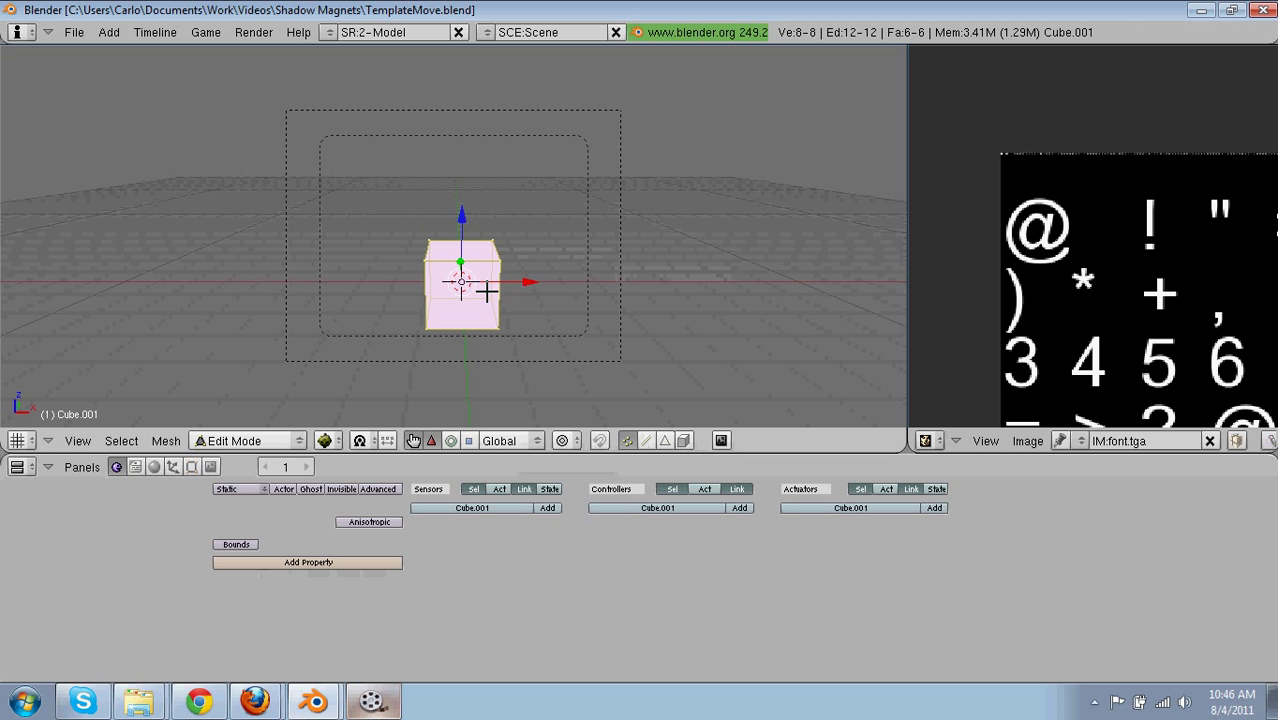
pyautogui.press('w')
pyautogui.click(487, 291)
# Step: Box-select the cube's middle ring of vertices, scale it outward and return to Object Mode
pyautogui.press('a')
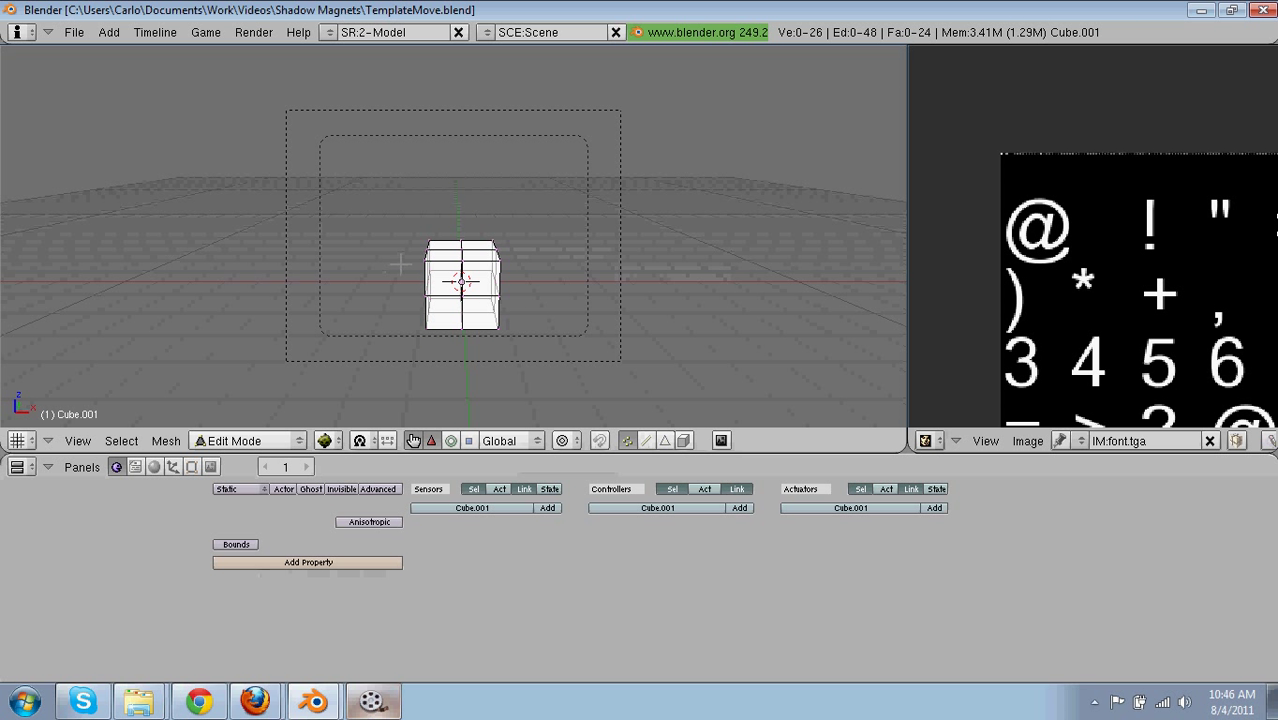
pyautogui.press('b')
pyautogui.moveTo(397, 267); pyautogui.dragTo(620, 326)
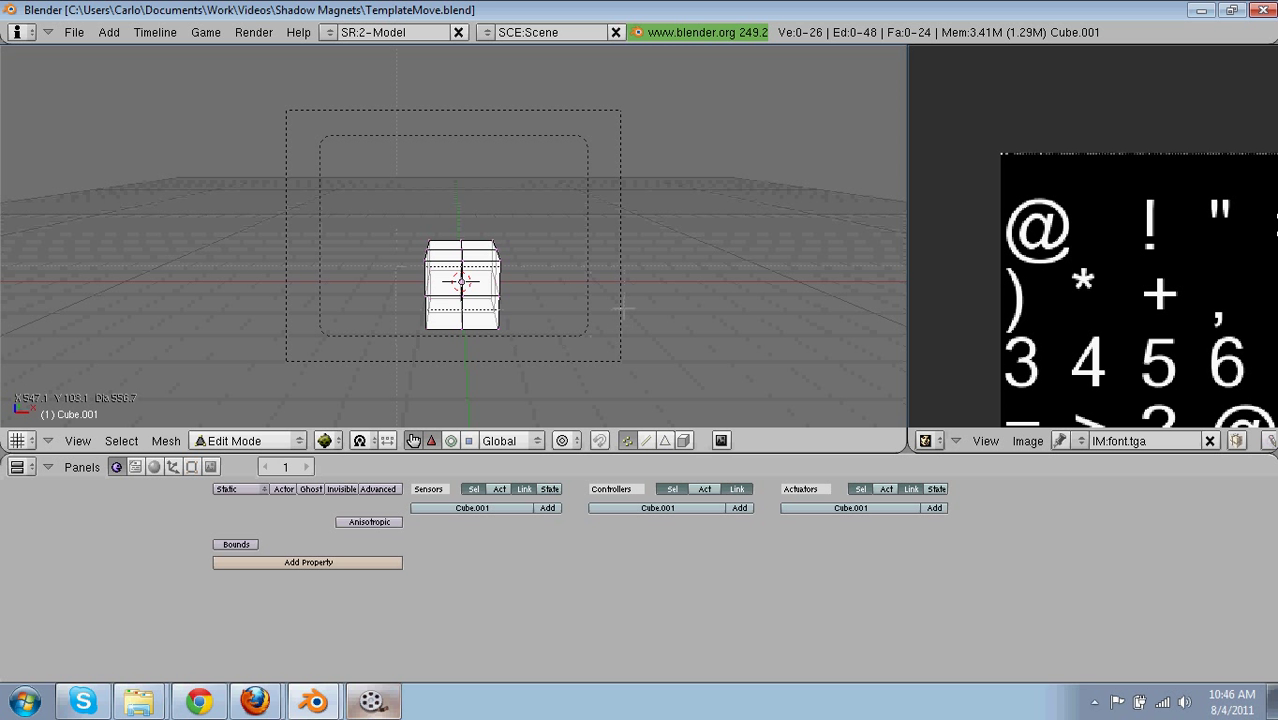
pyautogui.moveTo(623, 309); pyautogui.dragTo(612, 310)
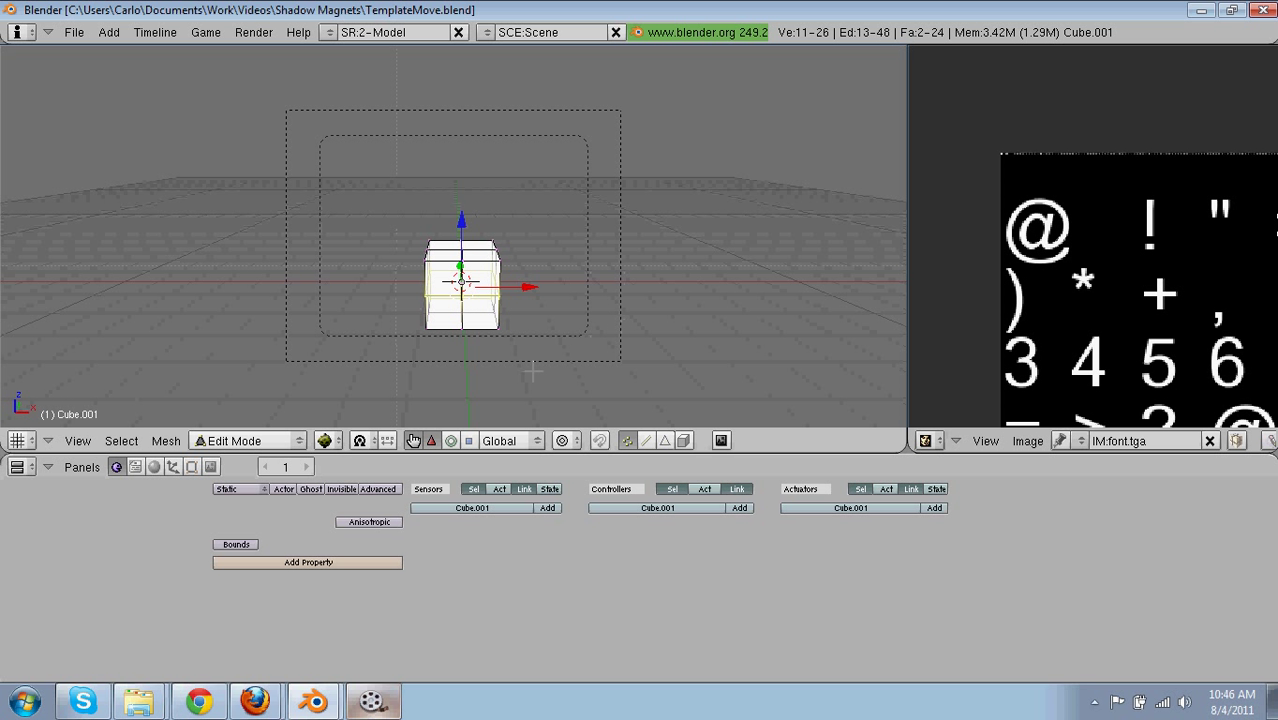
pyautogui.moveTo(456, 352); pyautogui.dragTo(565, 323, button='middle')
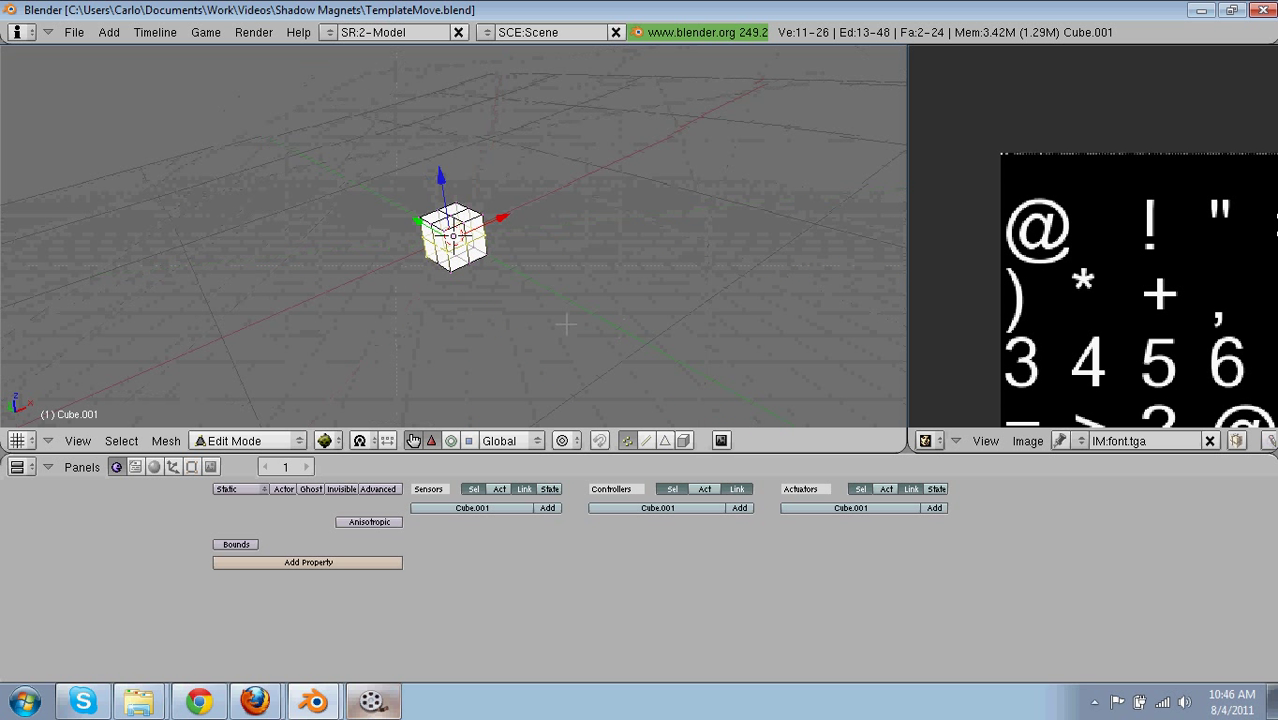
pyautogui.press('s')
pyautogui.click(477, 356)
pyautogui.press('Tab')
pyautogui.moveTo(477, 356); pyautogui.dragTo(564, 336, button='middle')
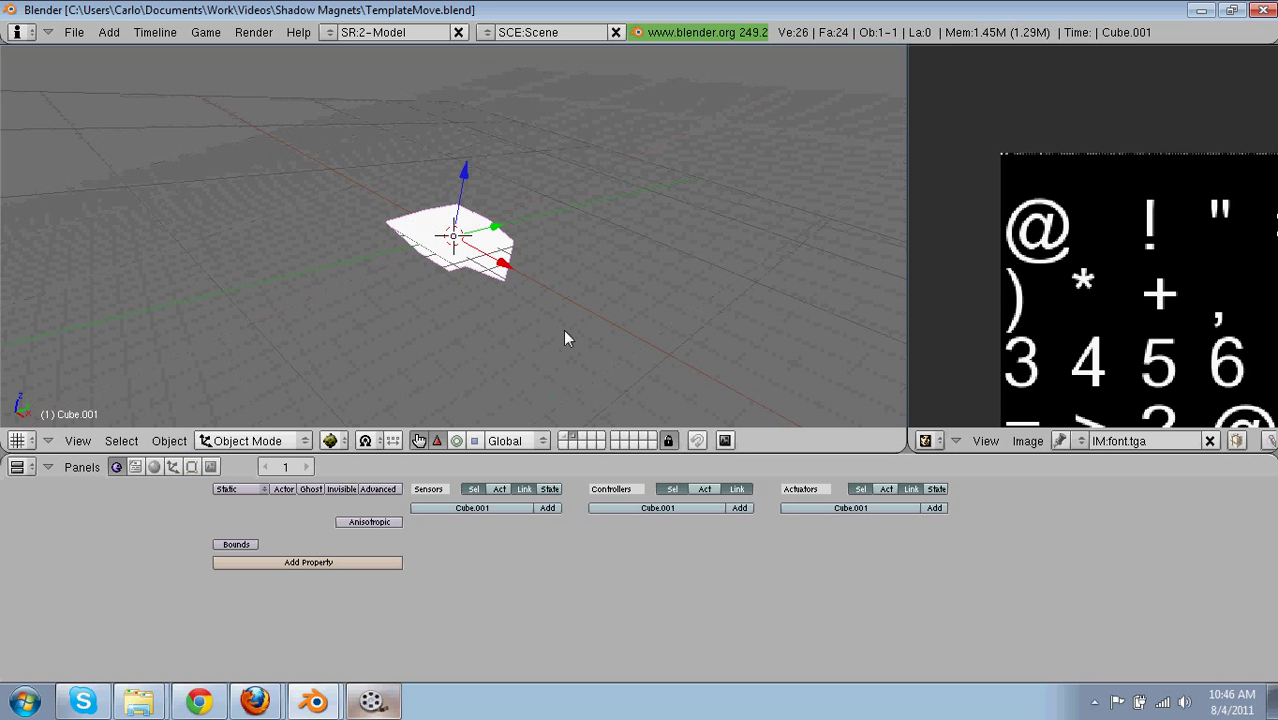
# Step: Delete all vertices of the cube mesh in Edit Mode and add a cone in their place
pyautogui.press('Tab')
pyautogui.press('Tab')
pyautogui.press('Tab')
pyautogui.press('KP_1')
pyautogui.press('a')
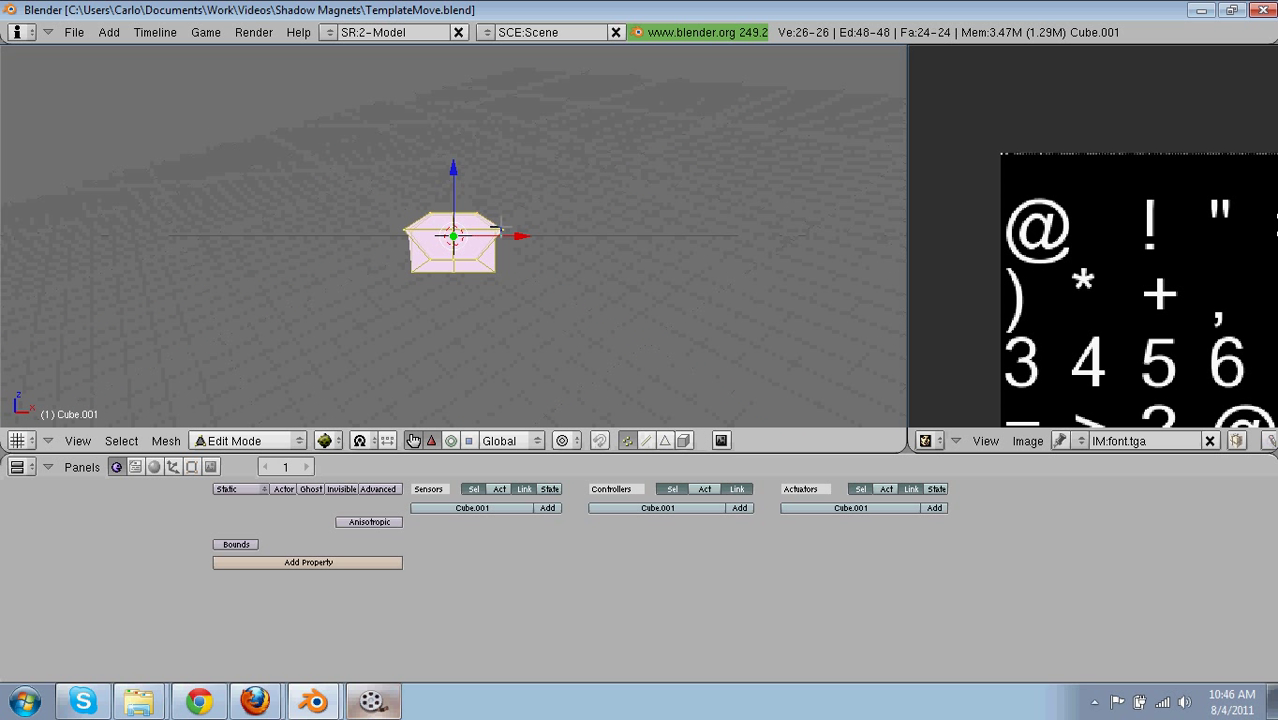
pyautogui.press('x')
pyautogui.click(497, 228)
pyautogui.press('space')
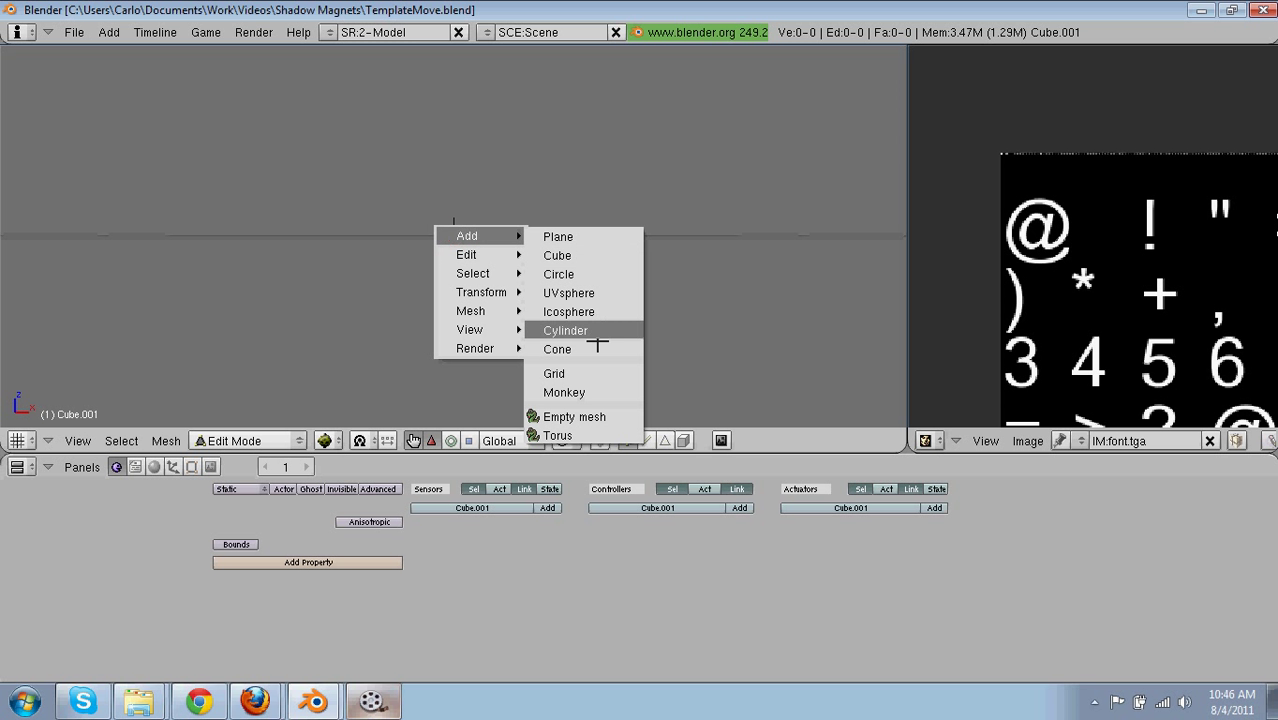
pyautogui.click(597, 336)
pyautogui.click(681, 337)
pyautogui.press('Tab')
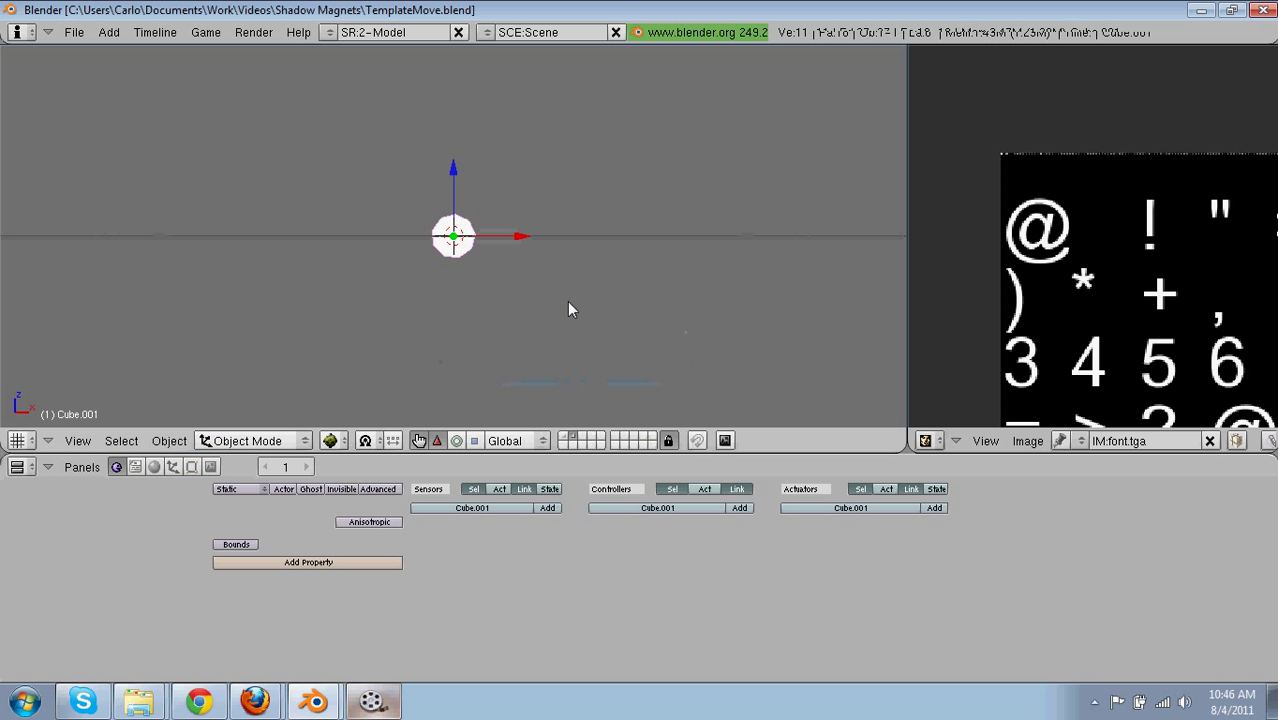
# Step: Rotate the cone about the X axis in snapped increments until it points upward
pyautogui.moveTo(567, 310); pyautogui.dragTo(450, 446, button='middle')
pyautogui.click(456, 440)
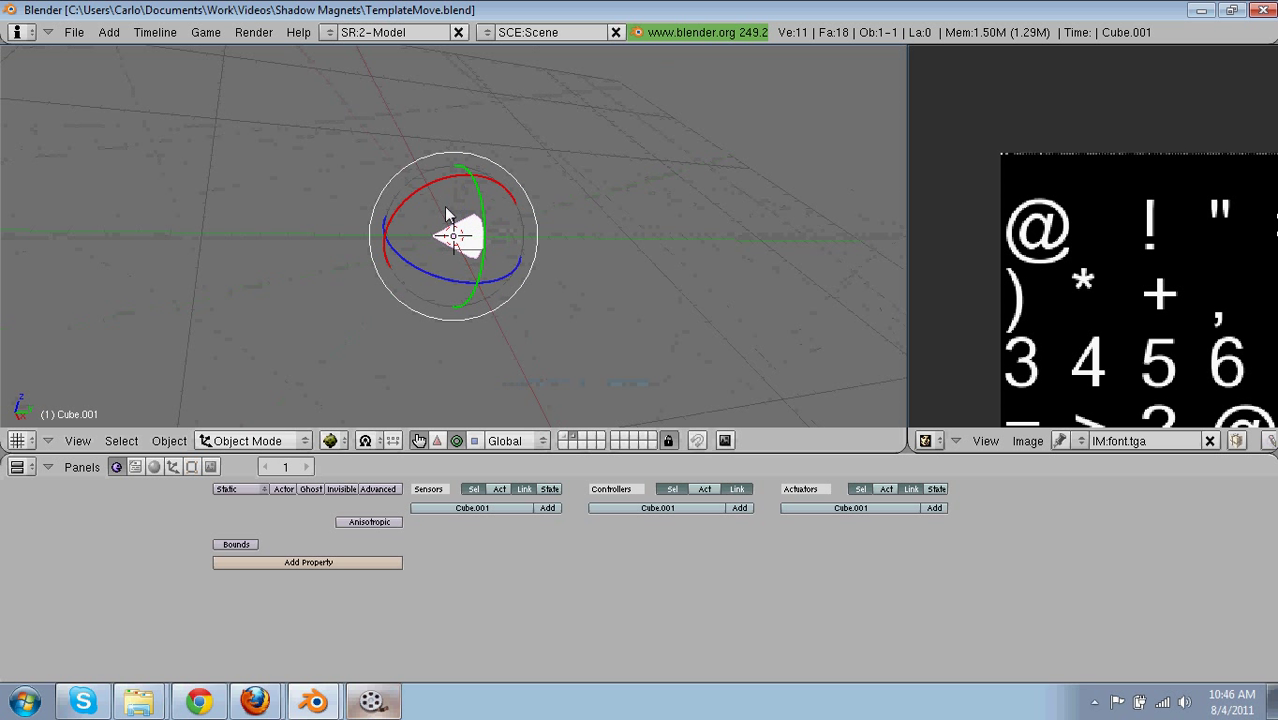
pyautogui.keyDown('ctrl'); pyautogui.moveTo(499, 185); pyautogui.dragTo(518, 228); pyautogui.keyUp('ctrl')
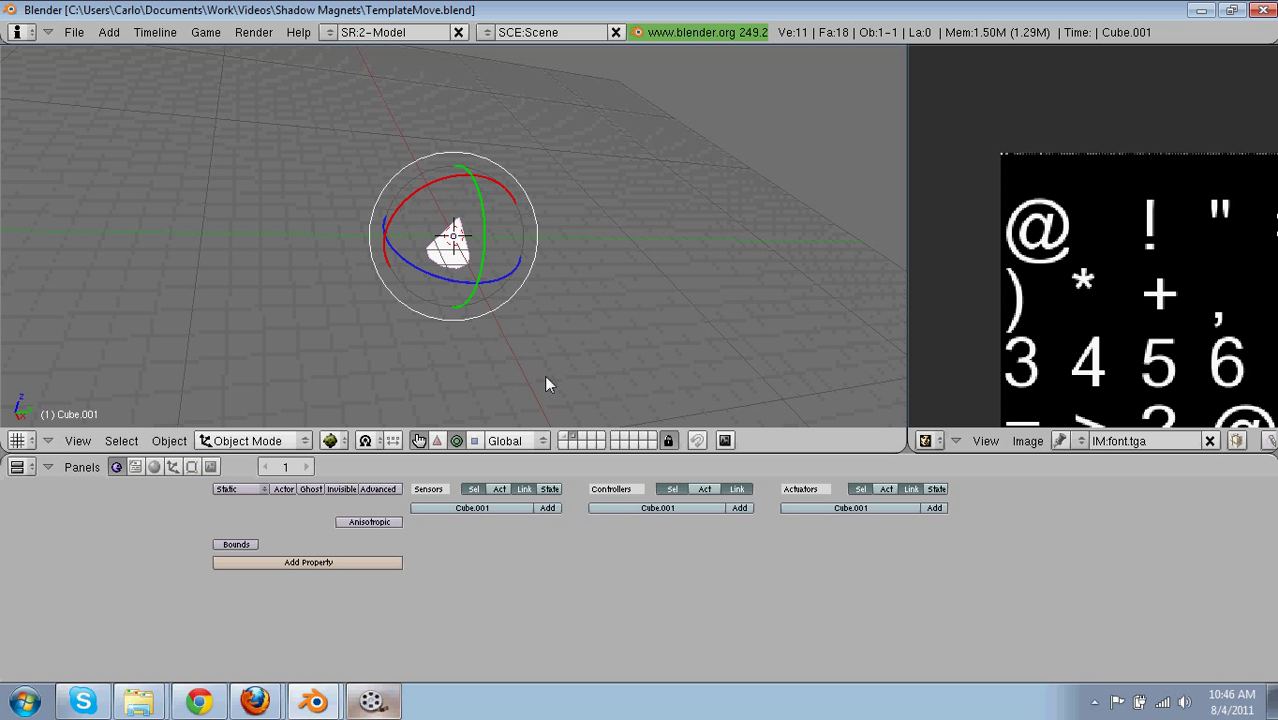
# Step: Set the pivot to the 3D cursor, move the cone to the first layer and display that layer
pyautogui.press('.')
pyautogui.press('m')
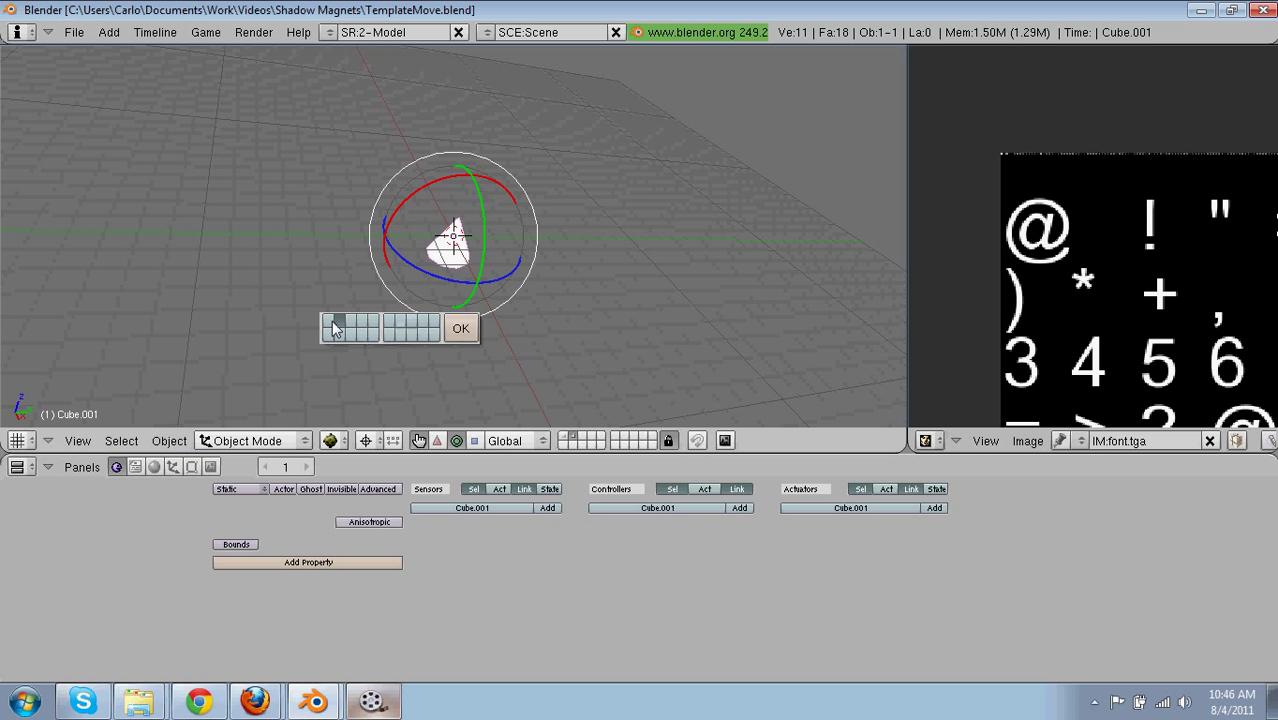
pyautogui.click(328, 320)
pyautogui.click(461, 326)
pyautogui.press('1')
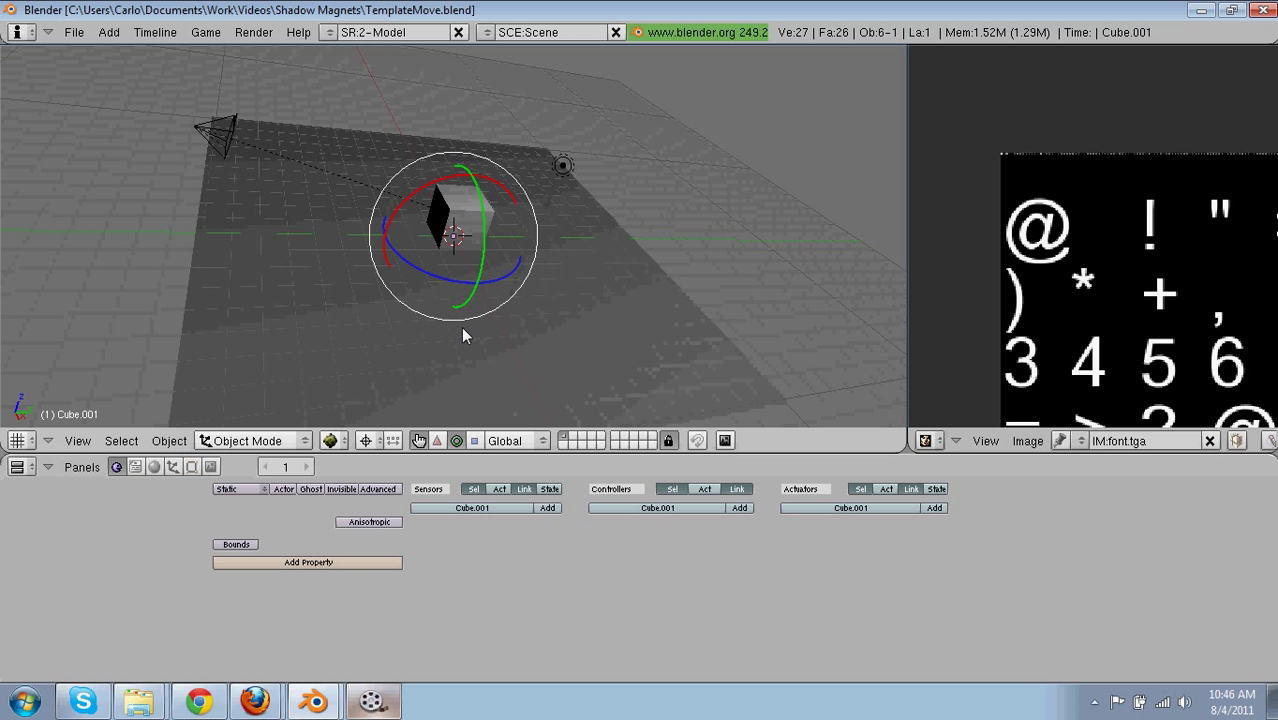
# Step: Raise the cone above the cube in the camera view and shift it back along the Y axis
pyautogui.press('KP_0')
pyautogui.press('g')
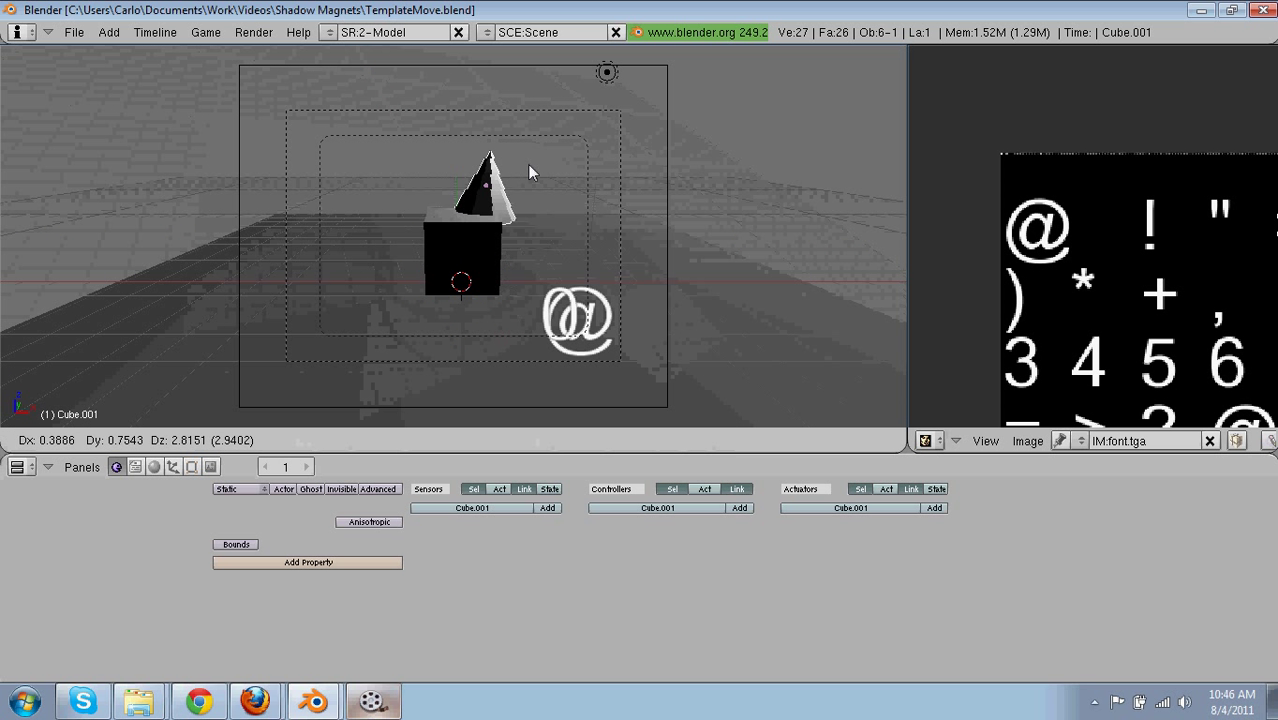
pyautogui.click(527, 164)
pyautogui.moveTo(527, 164); pyautogui.dragTo(422, 420, button='middle')
pyautogui.click(437, 440)
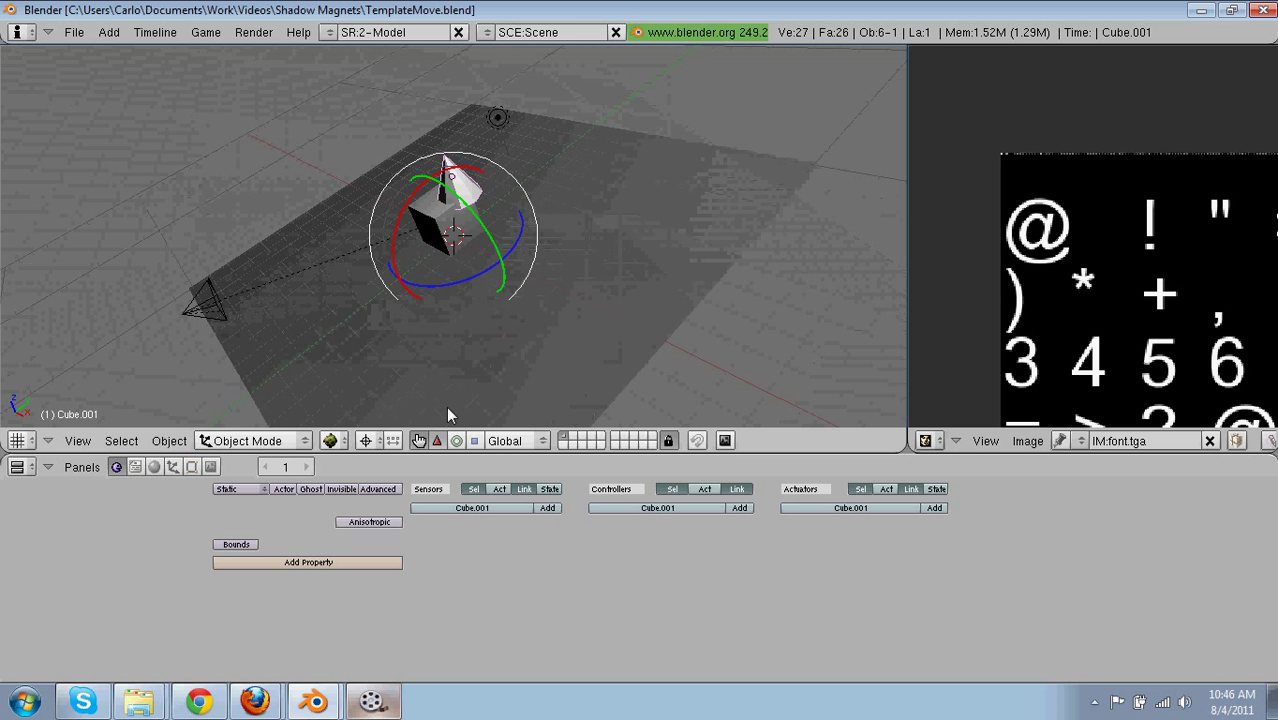
pyautogui.moveTo(497, 200); pyautogui.dragTo(568, 171)
# Step: Move the cone farther away from the cube along the Y axis
pyautogui.press('Tab')
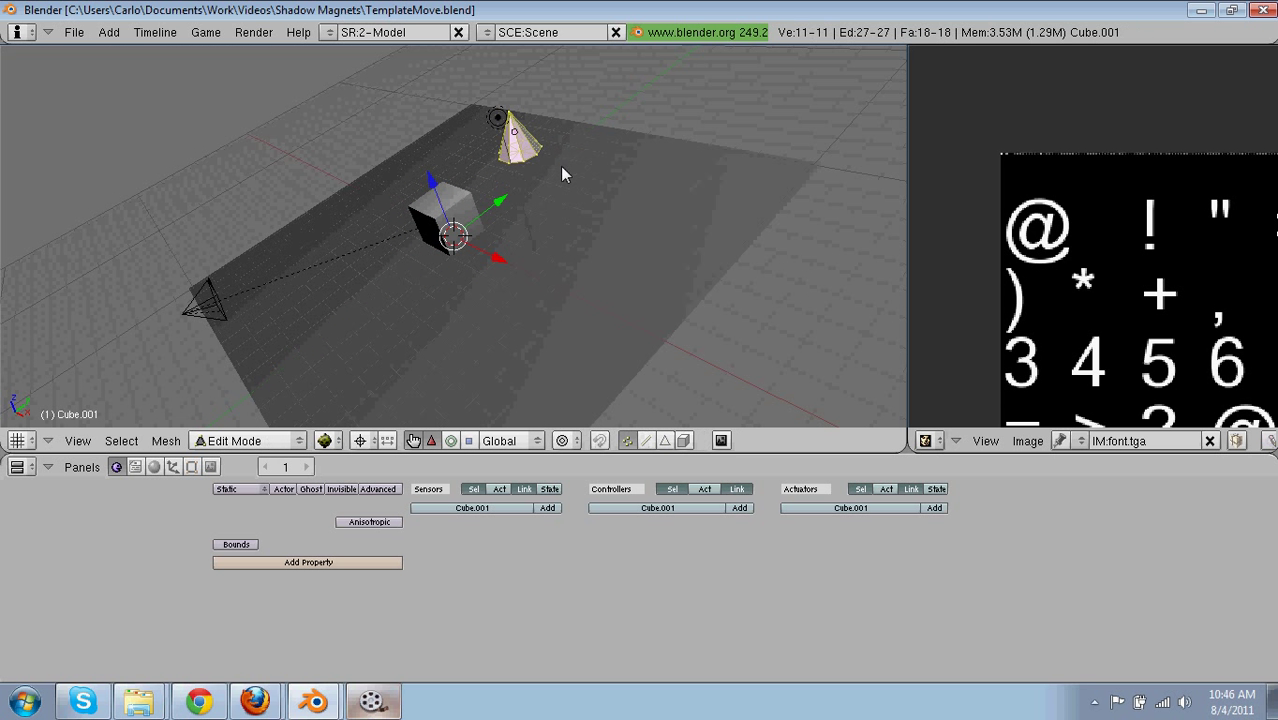
pyautogui.press('Tab')
pyautogui.rightClick(536, 160)
pyautogui.rightClick(536, 160)
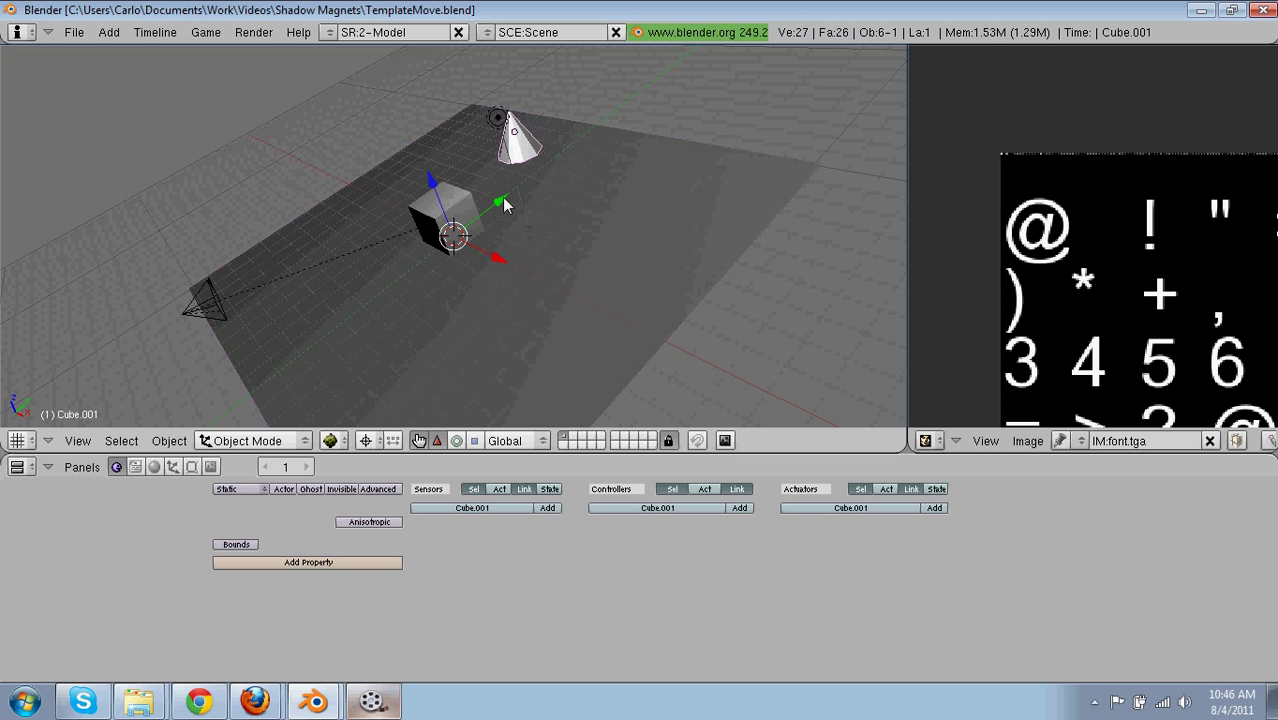
pyautogui.moveTo(504, 198); pyautogui.dragTo(468, 252, button='middle')
pyautogui.moveTo(506, 200); pyautogui.dragTo(559, 188)
pyautogui.press('Tab')
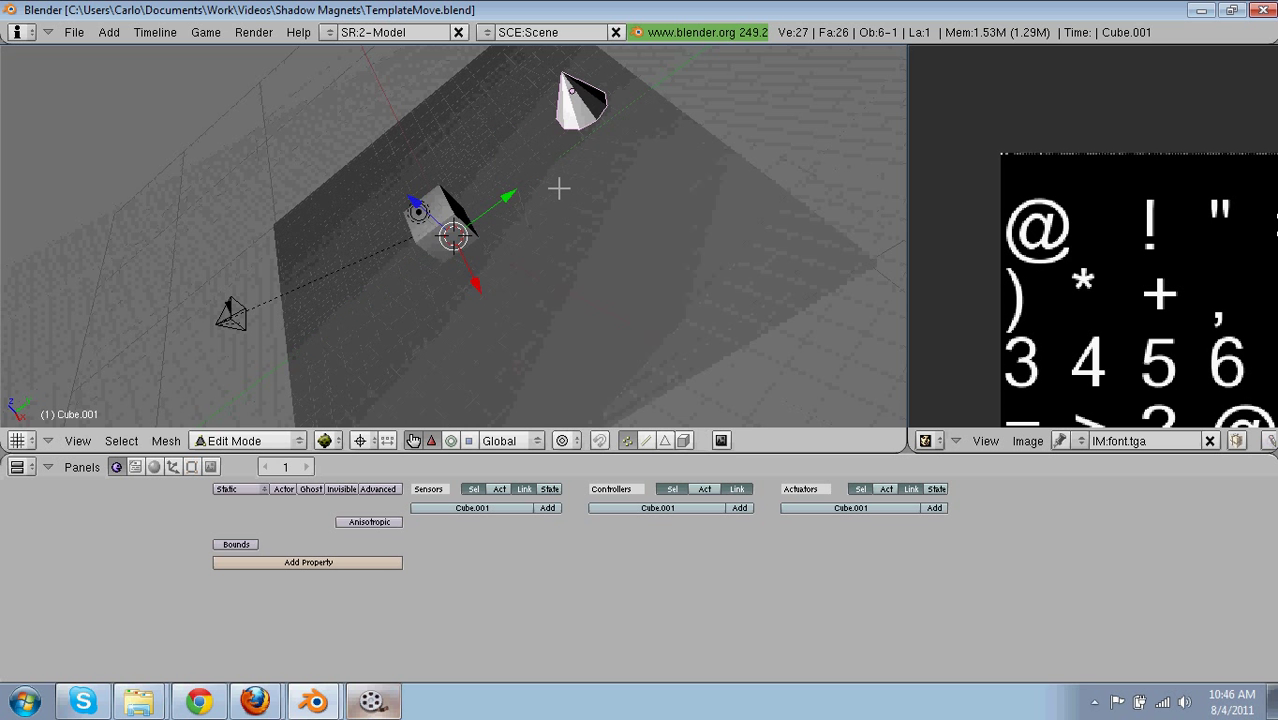
# Step: Delete the misplaced cone object and add a new cone mesh in Object Mode
pyautogui.press('Tab')
pyautogui.press('x')
pyautogui.click(558, 186)
pyautogui.press('space')
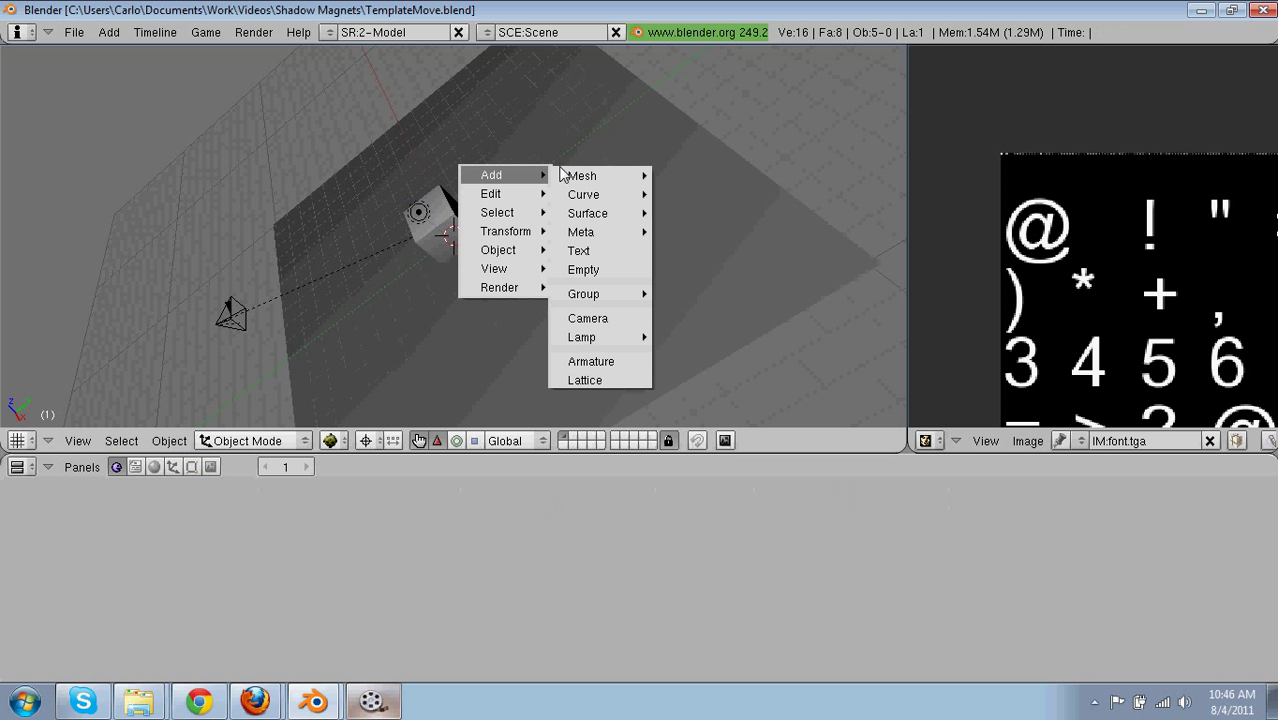
pyautogui.moveTo(610, 176)
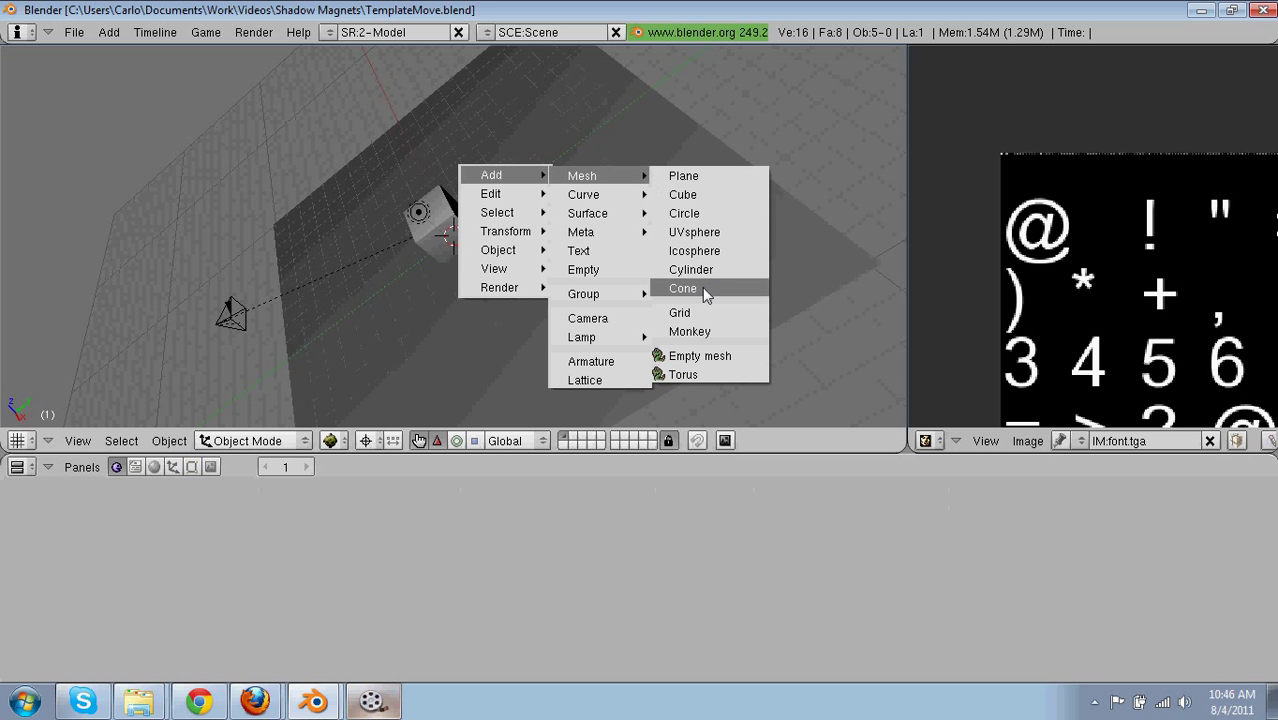
pyautogui.click(702, 288)
pyautogui.click(789, 285)
# Step: Move the new cone back along the Y axis behind the cube and scale it about the 3D cursor
pyautogui.press('g')
pyautogui.press('y')
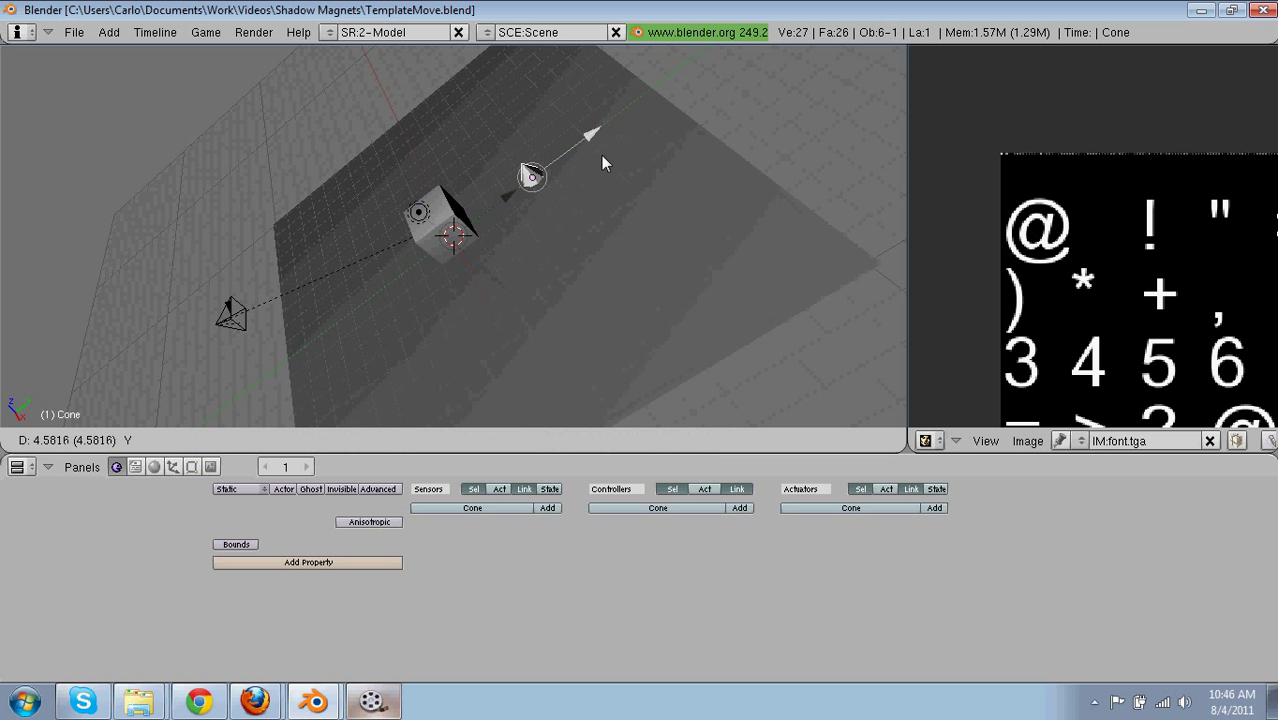
pyautogui.click(601, 155)
pyautogui.press('s')
pyautogui.click(607, 145)
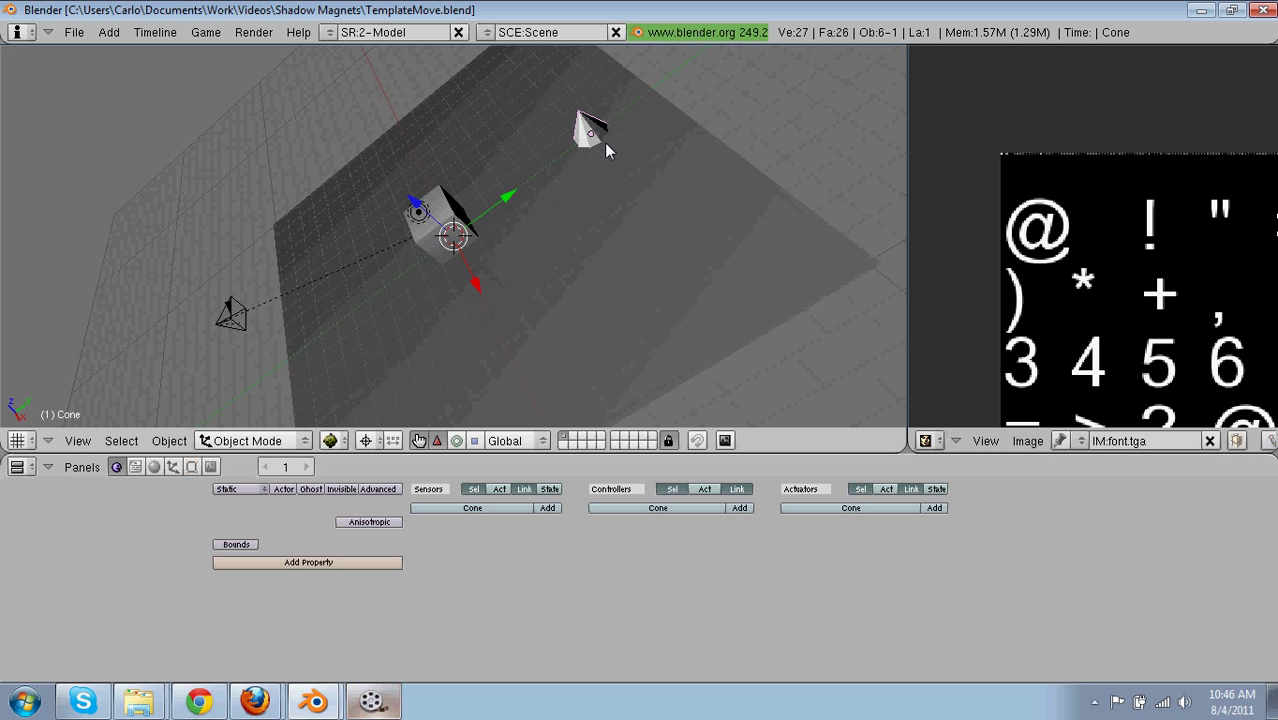
pyautogui.rightClick(604, 142)
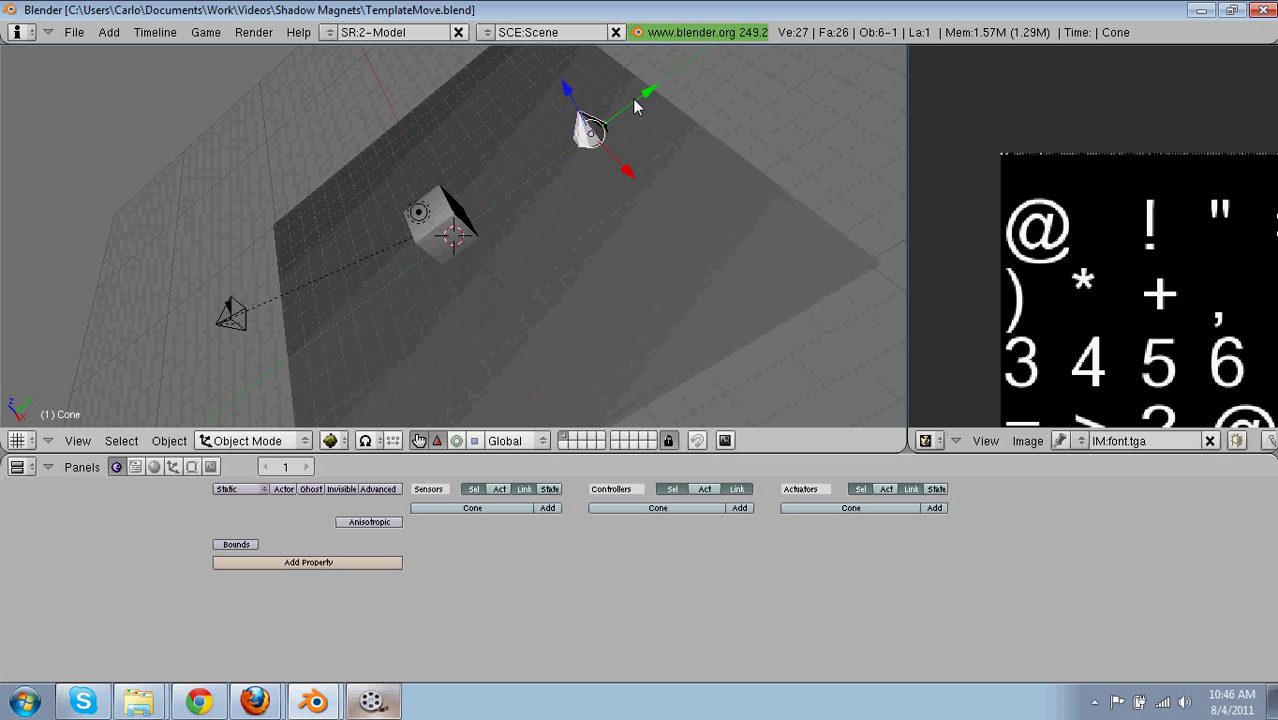
# Step: Refine the cone's Y position and size, and adjust its height along the Z axis above the floor
pyautogui.press('g')
pyautogui.press('y')
pyautogui.press('s')
pyautogui.moveTo(590, 113); pyautogui.dragTo(527, 120)
pyautogui.click(635, 111)
pyautogui.press('g')
pyautogui.press('z')
pyautogui.moveTo(527, 120); pyautogui.dragTo(536, 78, button='middle')
pyautogui.moveTo(527, 121); pyautogui.dragTo(525, 108)
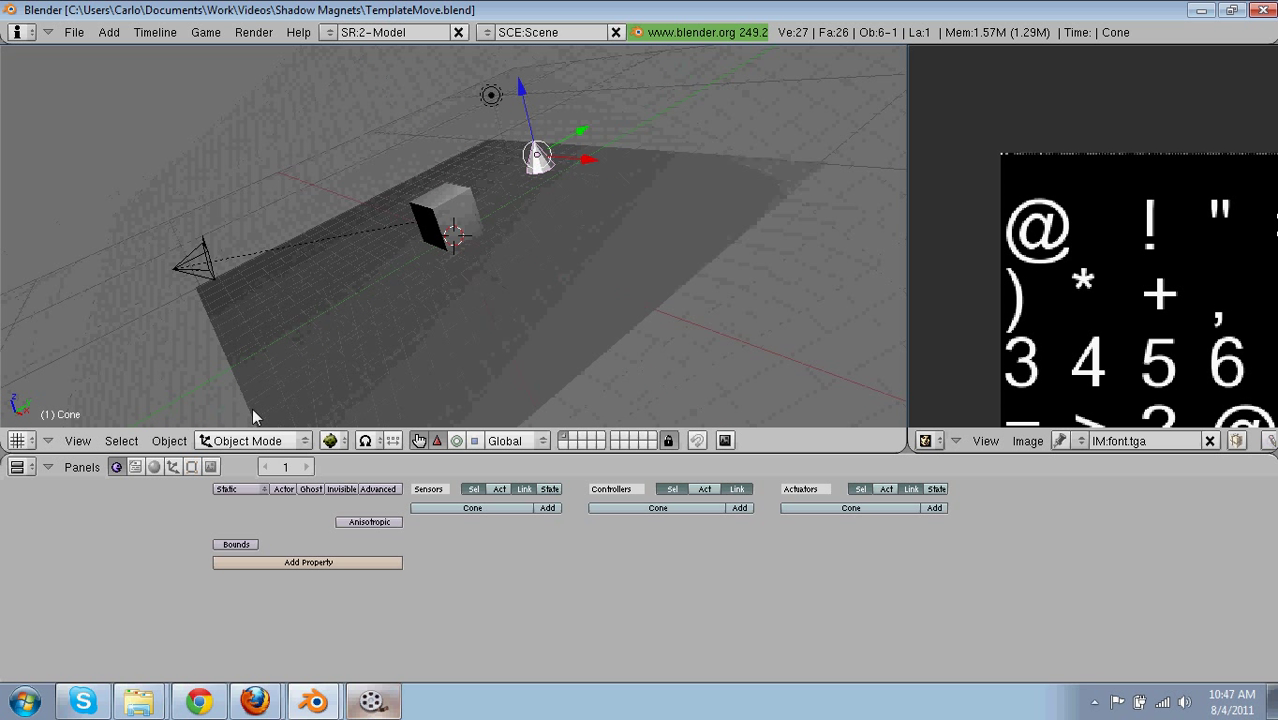
# Step: Give the cone a new bright green material (R 0.032, G 1.000, B 0.000) and make it Shadeless
pyautogui.click(155, 467)
pyautogui.click(418, 515)
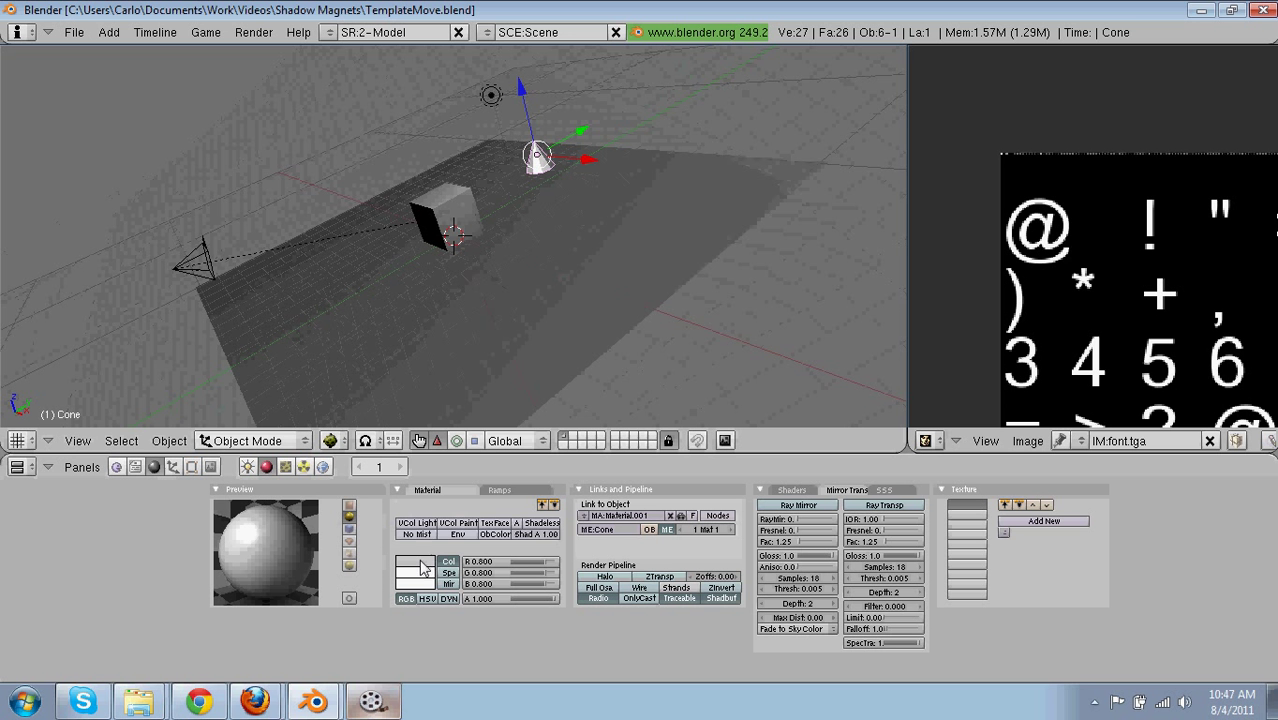
pyautogui.click(428, 562)
pyautogui.click(446, 551)
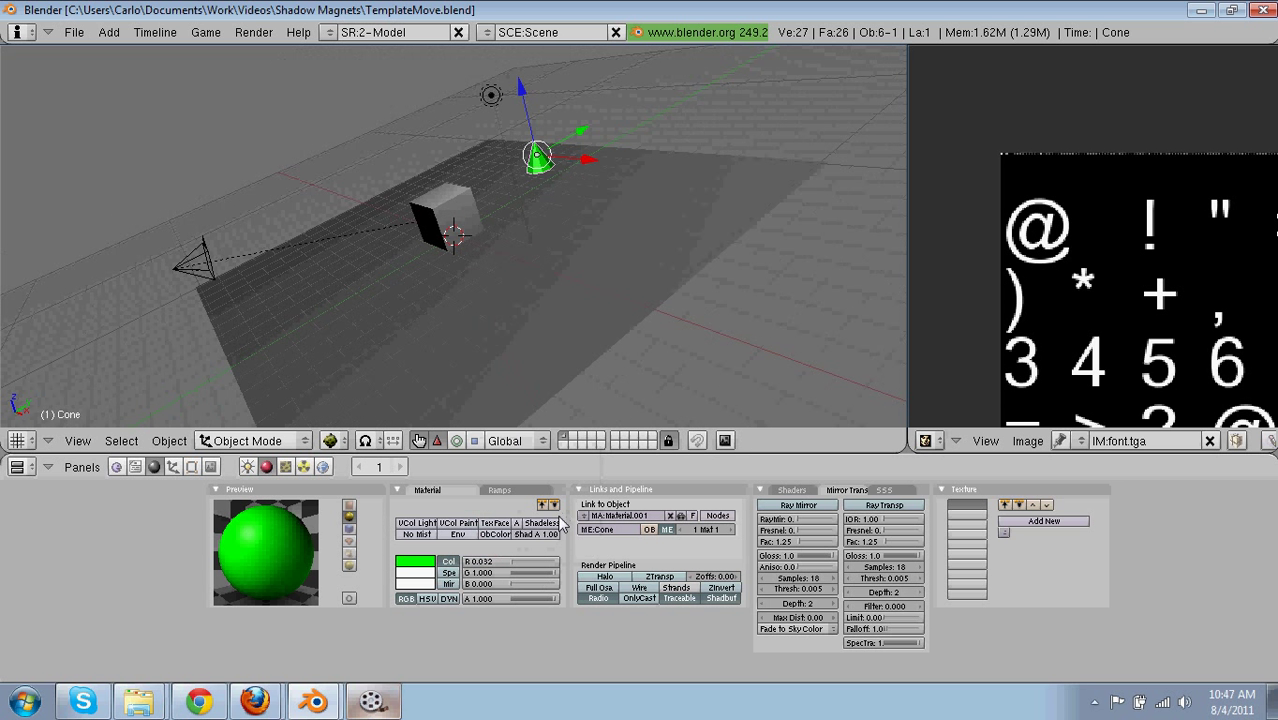
pyautogui.click(540, 523)
# Step: Test-run the game from the camera view, moving the cube around near the green cone
pyautogui.press('KP_0')
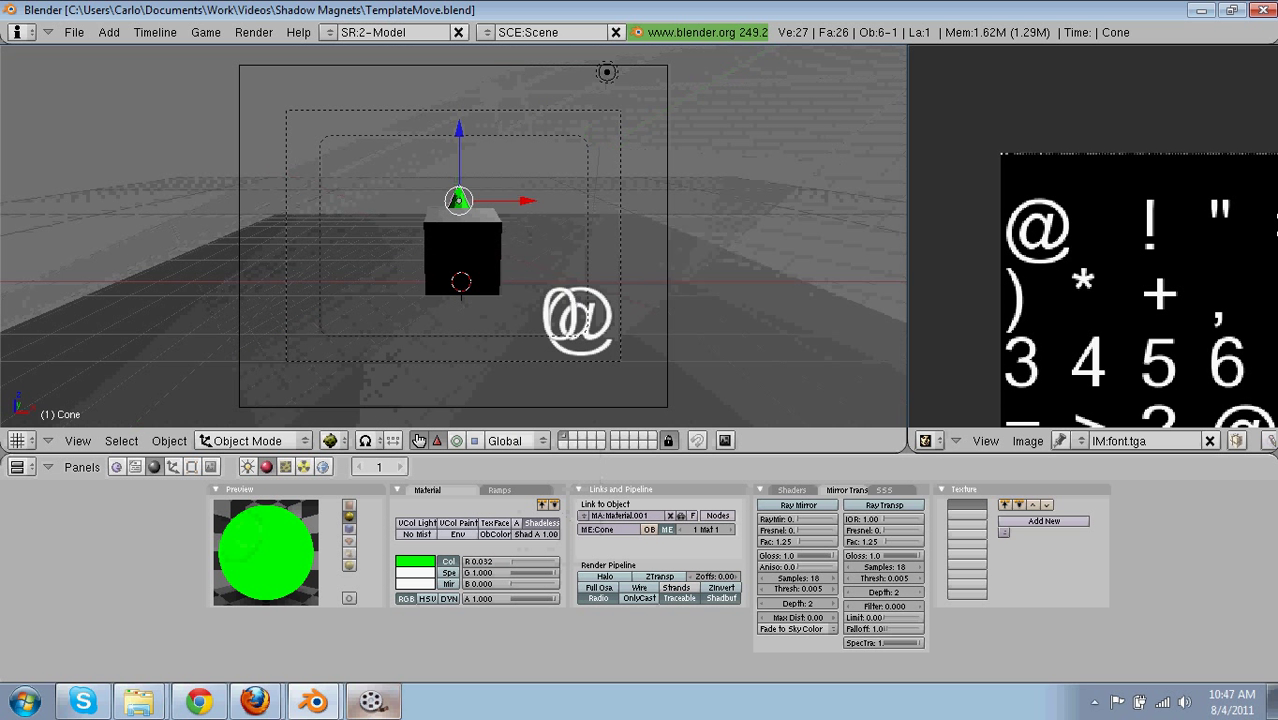
pyautogui.press('p')
pyautogui.press('Left')
pyautogui.press('Right')
pyautogui.press('Up')
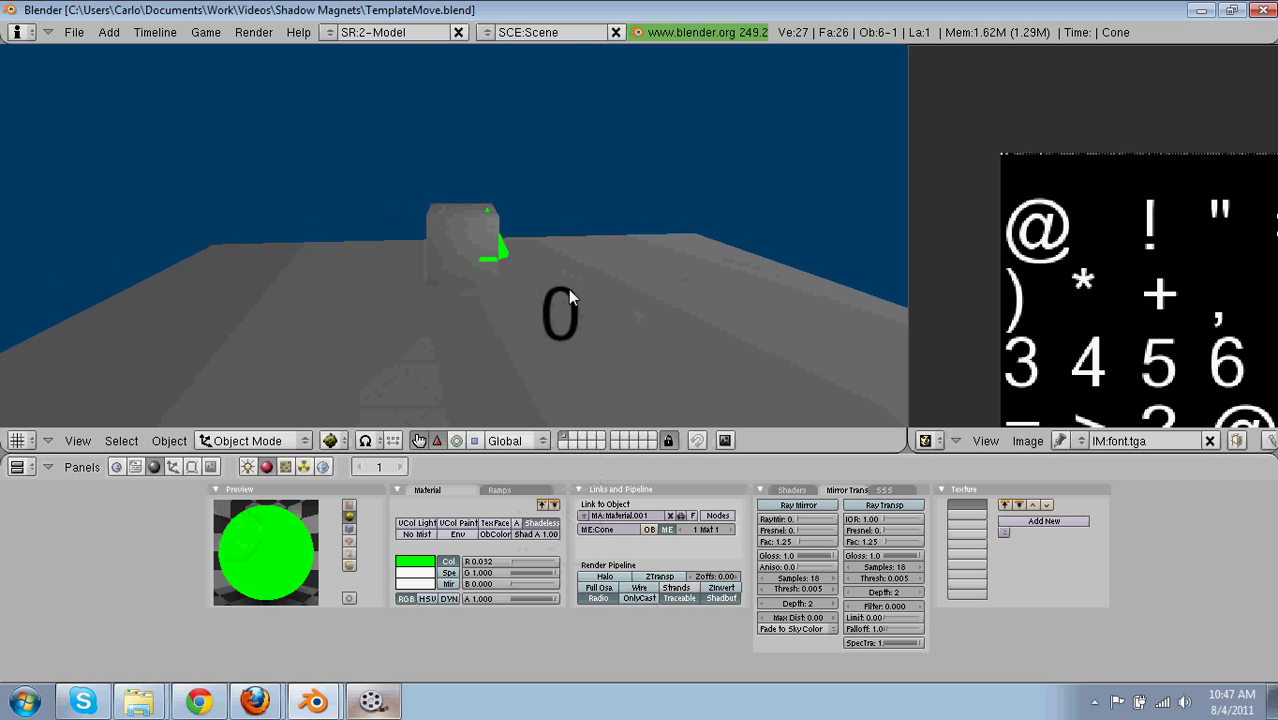
pyautogui.press('Escape')
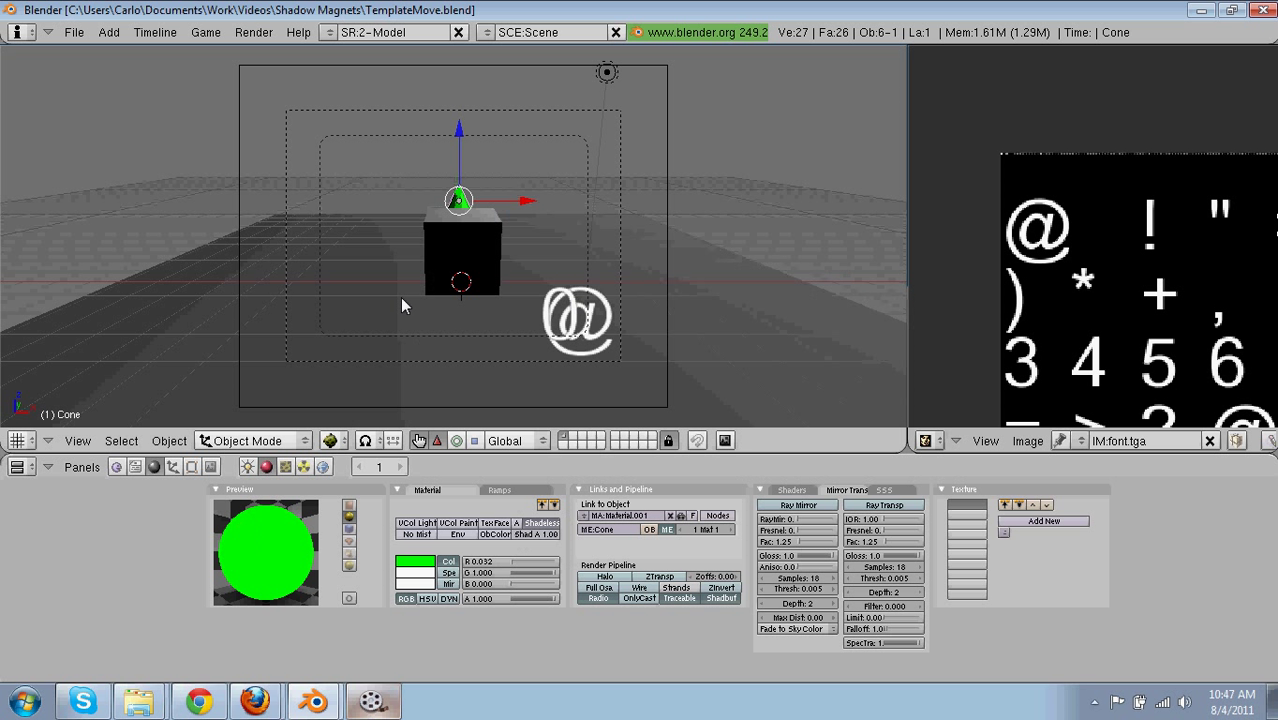
# Step: Add a sensor to the cone in the Logic settings and set its type to Touch
pyautogui.click(117, 468)
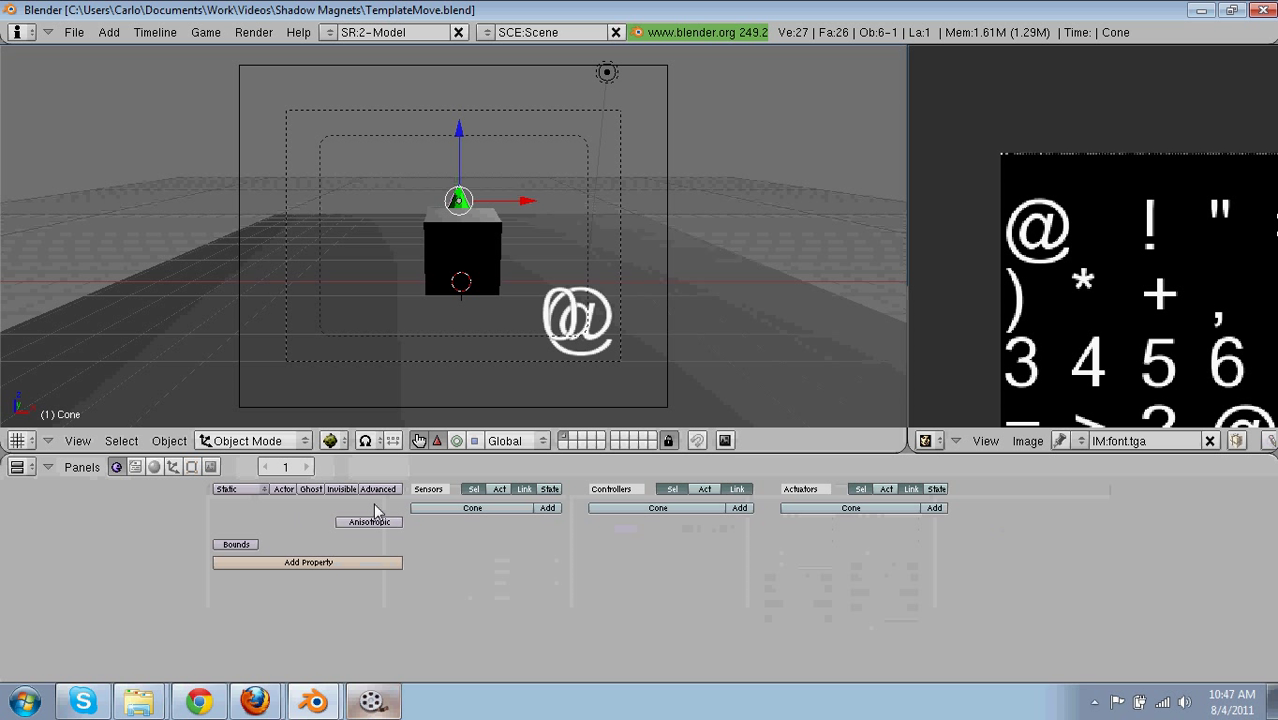
pyautogui.click(547, 508)
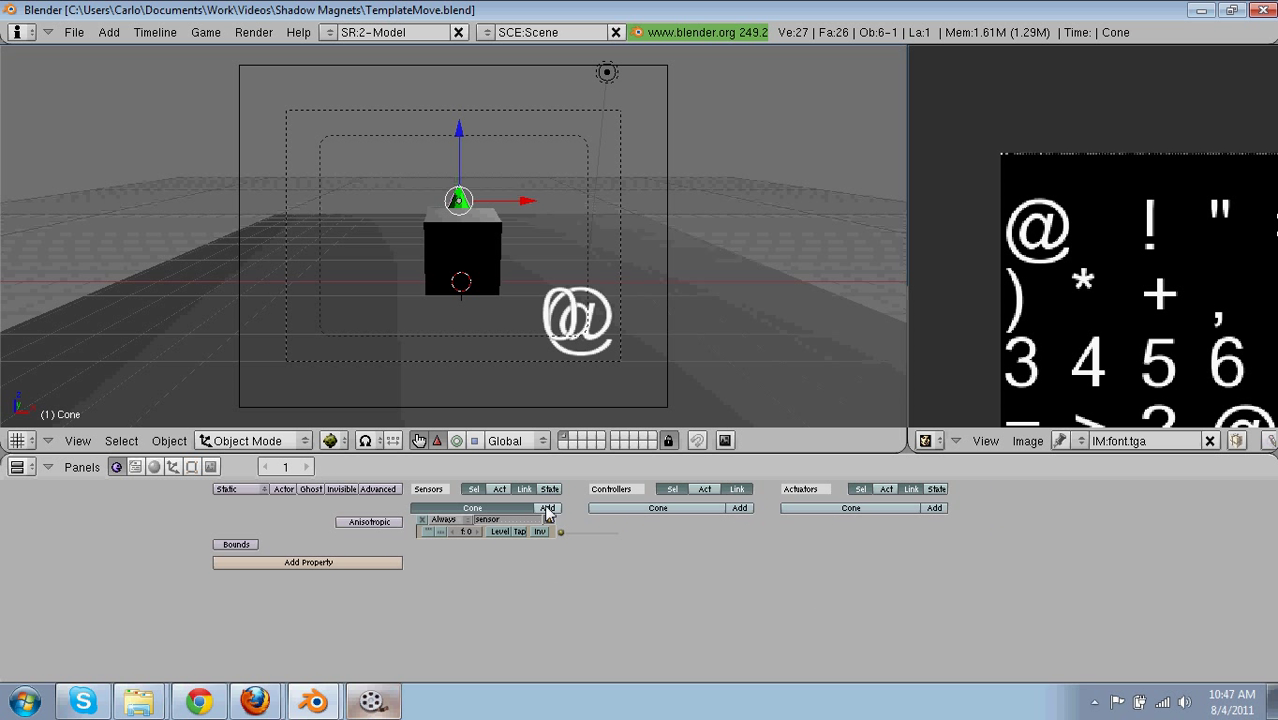
pyautogui.click(455, 520)
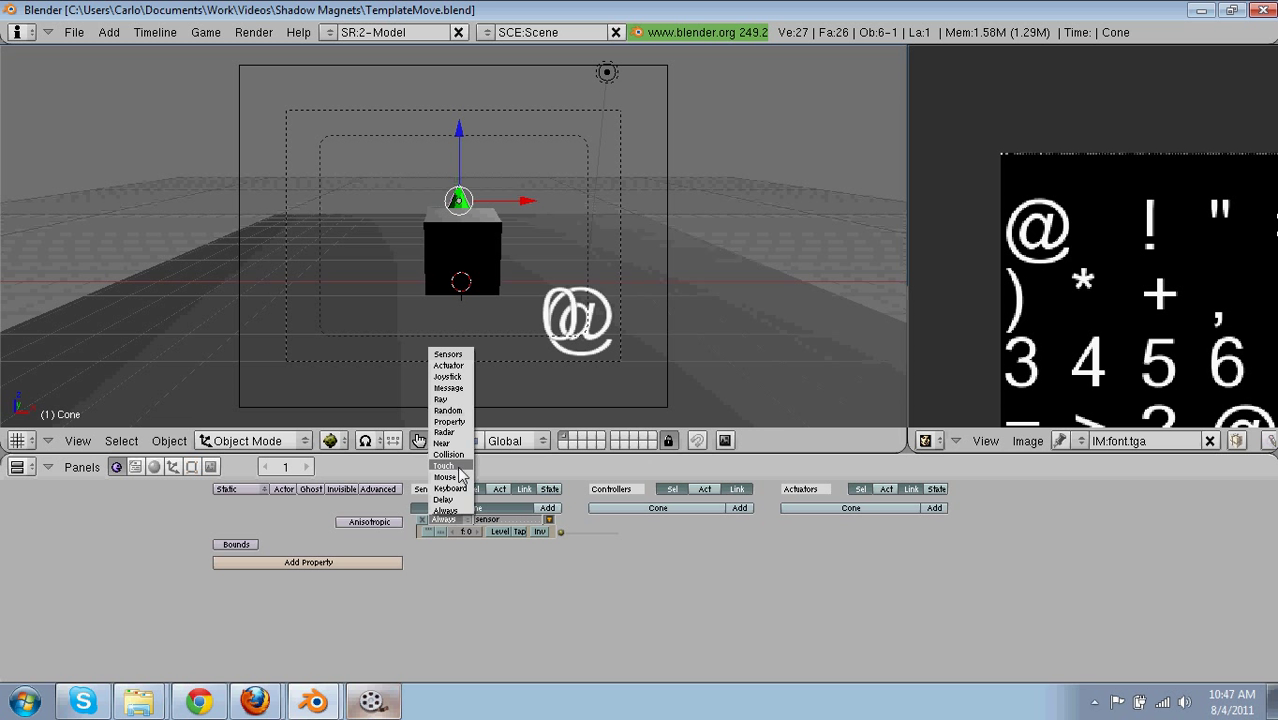
pyautogui.click(460, 477)
# Step: Check the cube's material settings for comparison, and rename the green cone's material to Point
pyautogui.rightClick(452, 277)
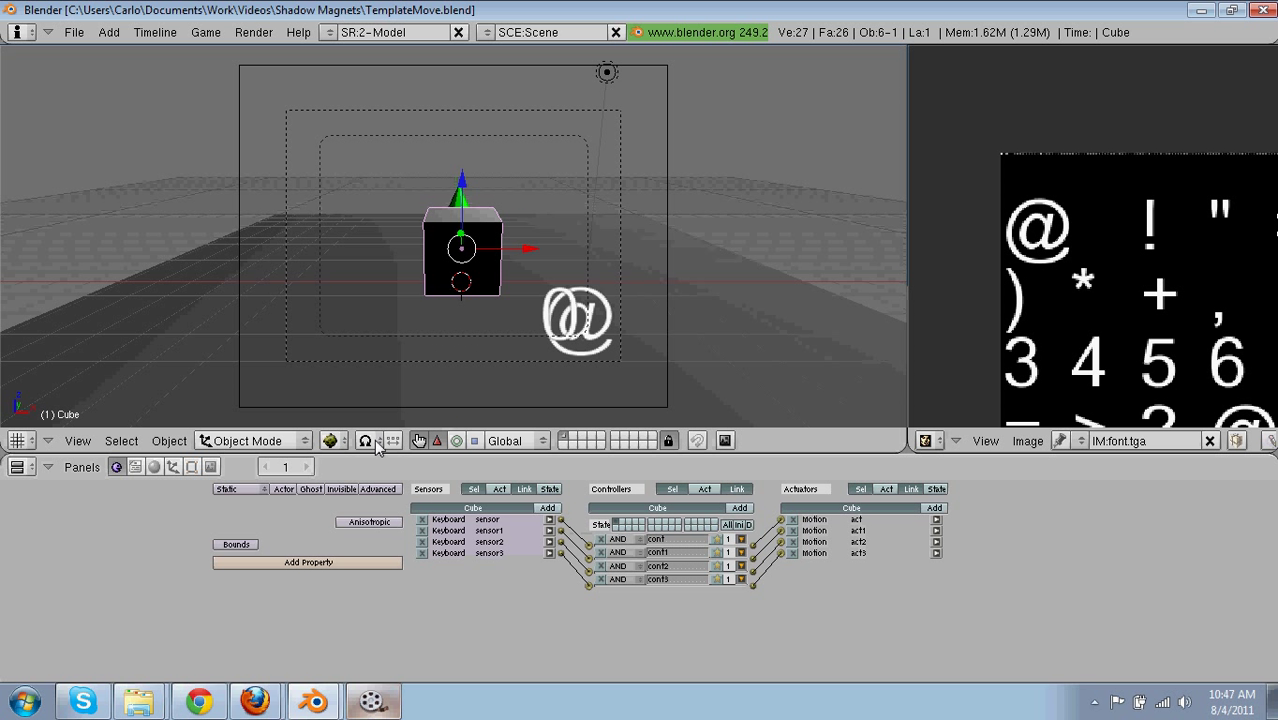
pyautogui.click(154, 467)
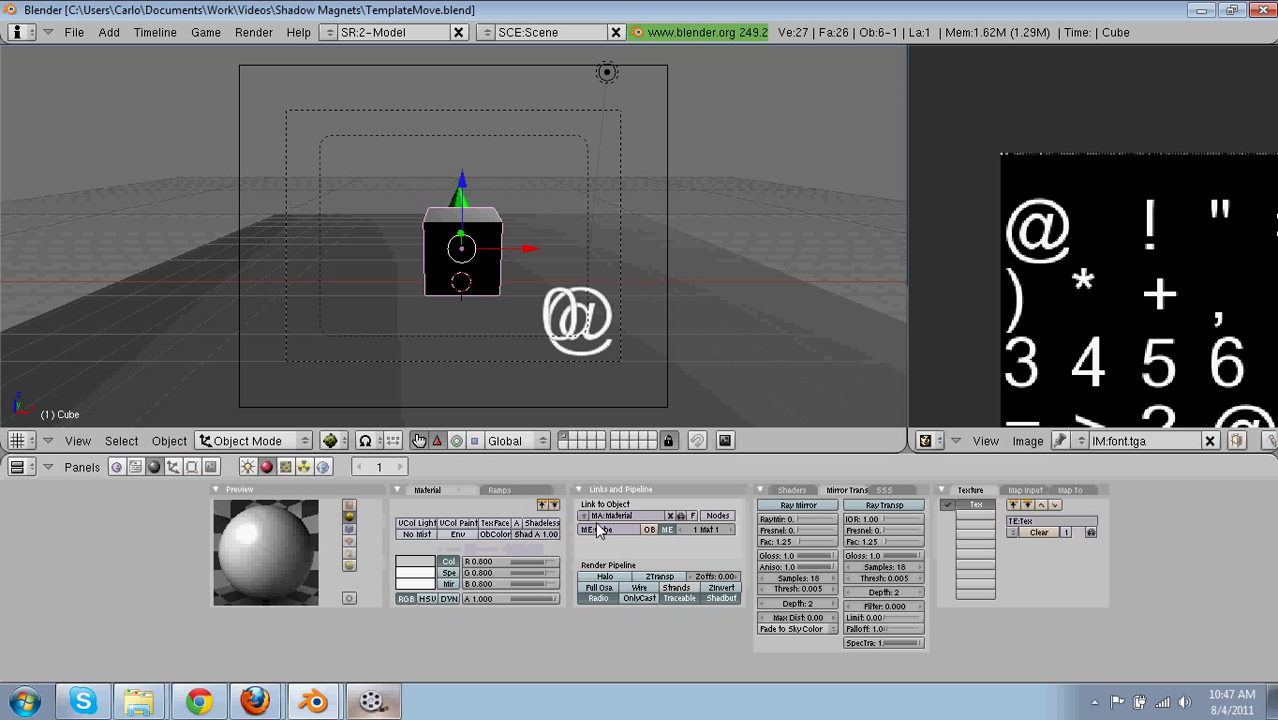
pyautogui.rightClick(455, 205)
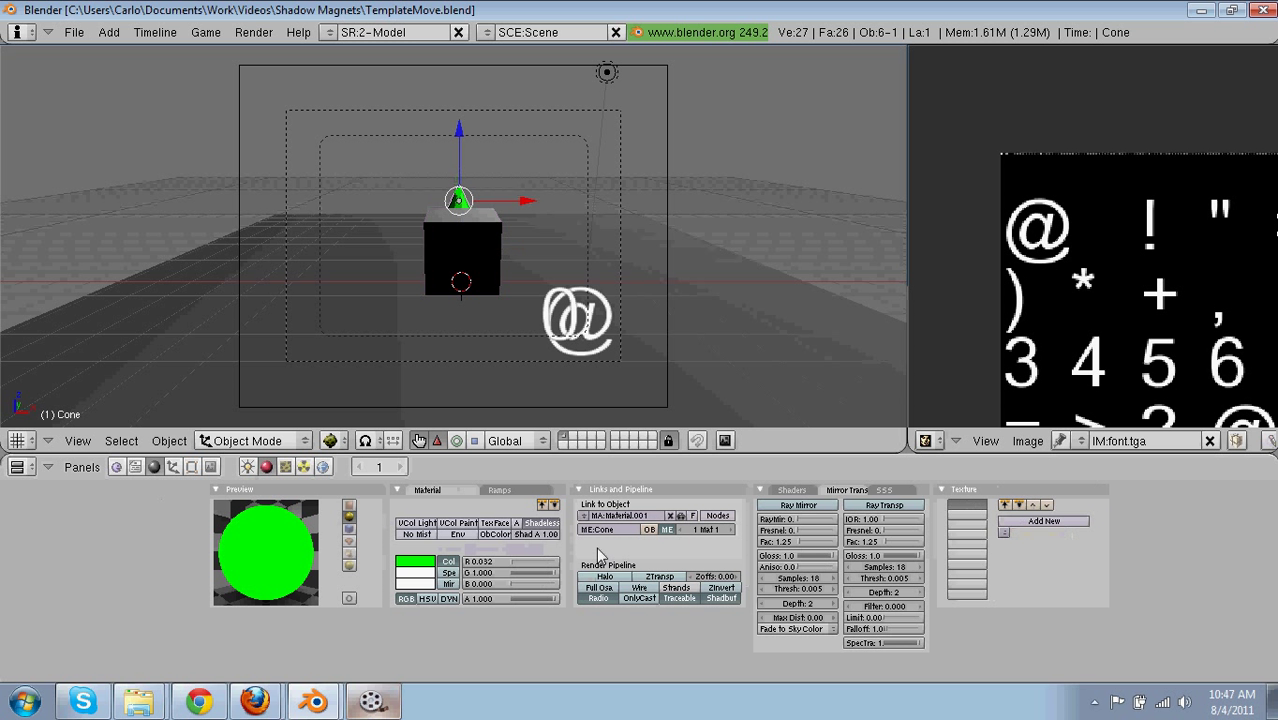
pyautogui.click(627, 517)
pyautogui.write('Mat')
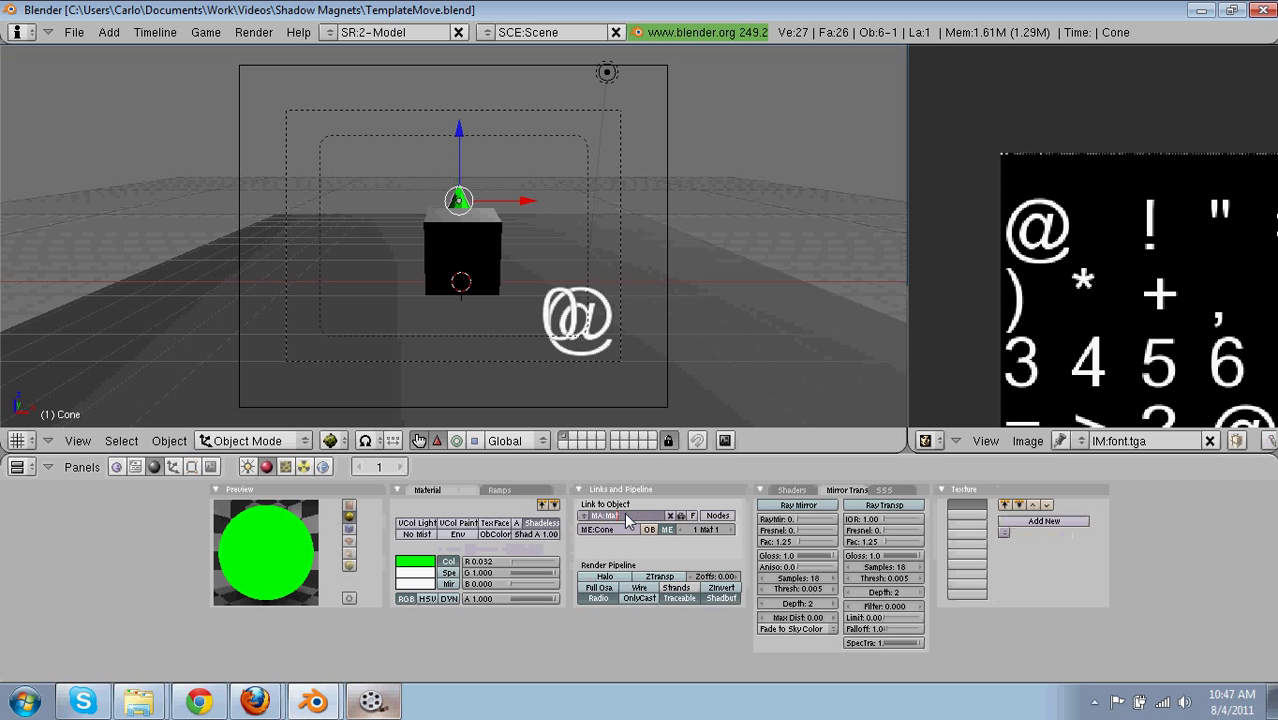
pyautogui.write('e')
pyautogui.press('BackSpace')
pyautogui.press('BackSpace')
pyautogui.press('BackSpace')
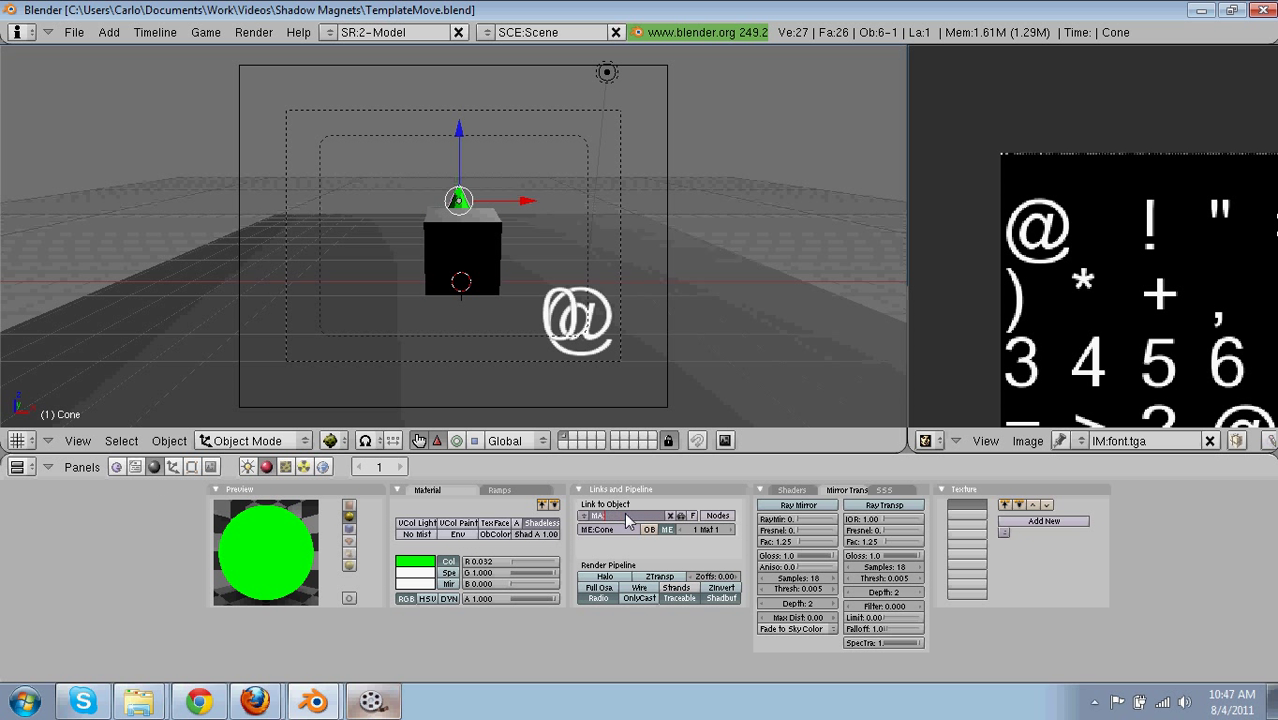
pyautogui.write('Mater')
pyautogui.press('BackSpace')
pyautogui.press('BackSpace')
pyautogui.press('BackSpace')
pyautogui.write('Point')
pyautogui.press('Return')
# Step: Set the cone's Touch sensor to react to the material named Material, and briefly test-run the game
pyautogui.rightClick(455, 245)
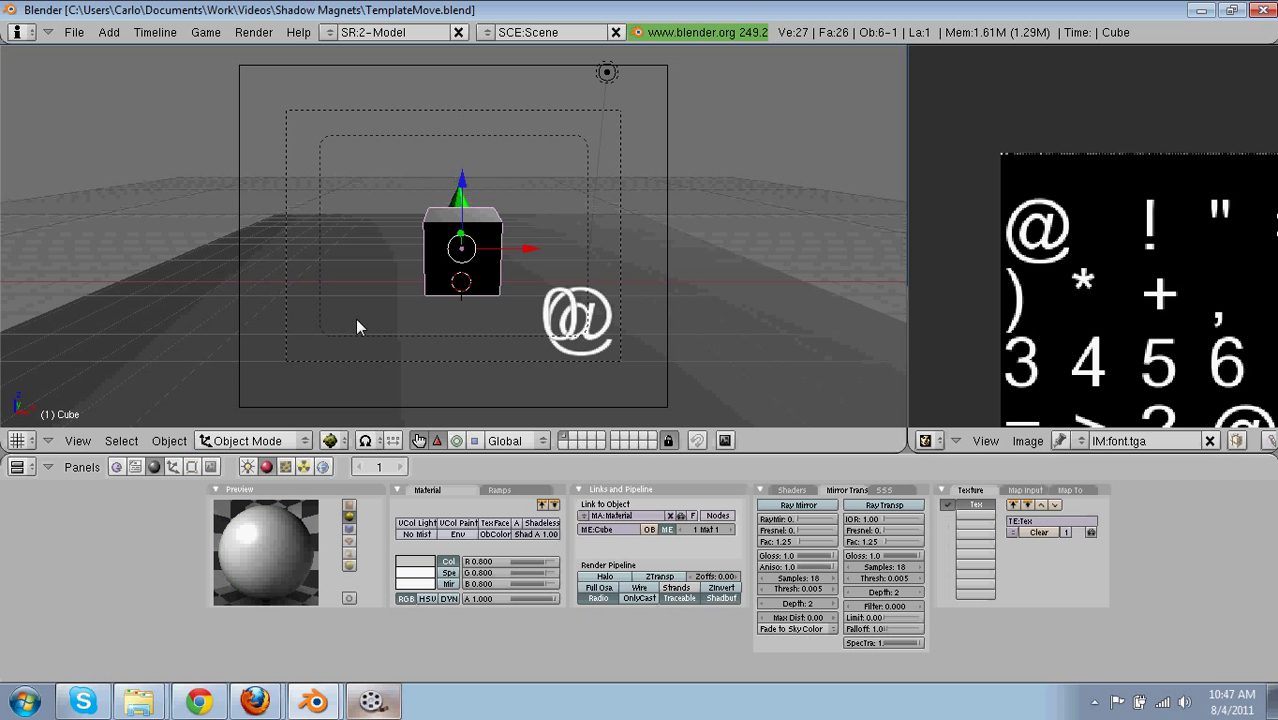
pyautogui.click(115, 469)
pyautogui.rightClick(458, 200)
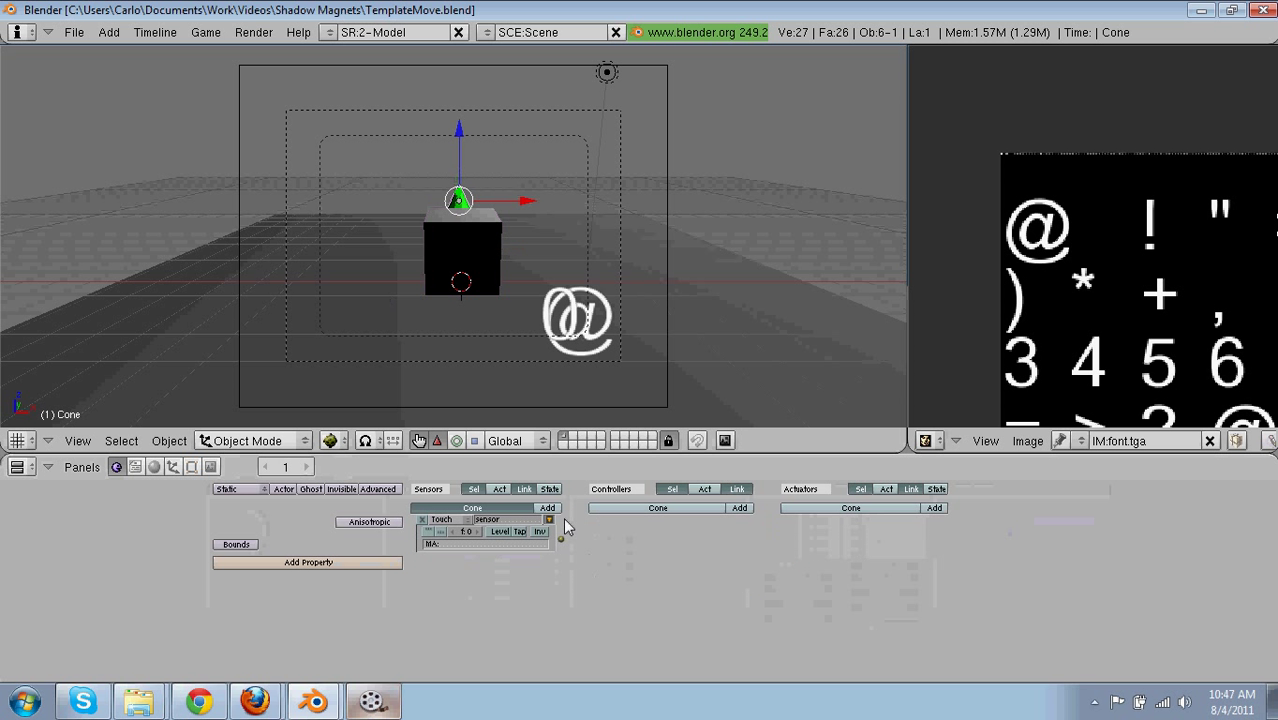
pyautogui.click(480, 545)
pyautogui.write('MaMater')
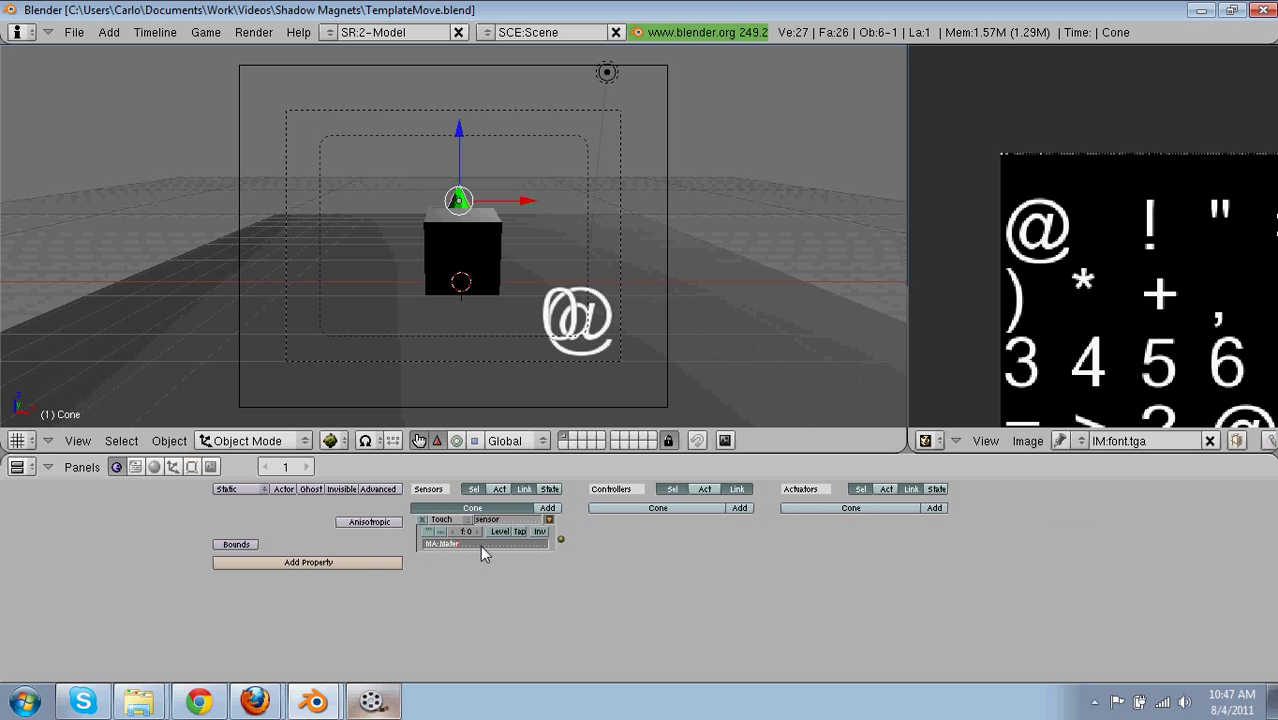
pyautogui.write('ial')
pyautogui.press('Return')
pyautogui.press('p')
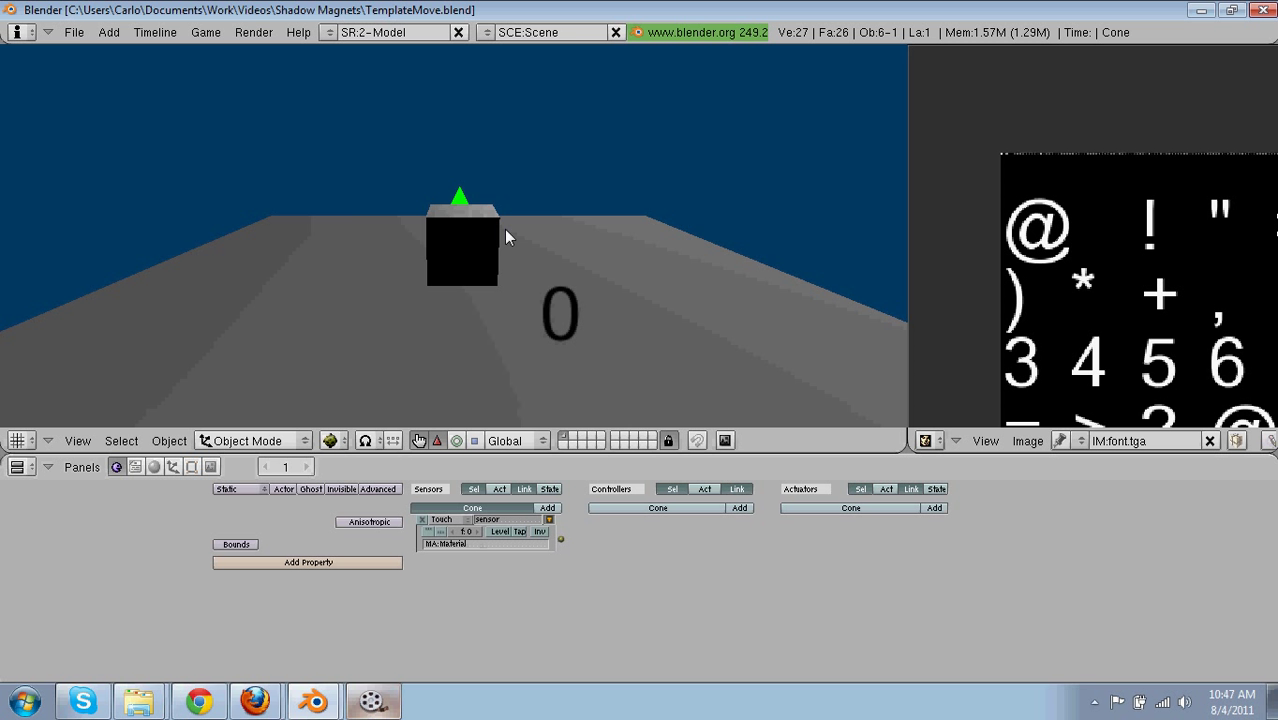
pyautogui.press('Escape')
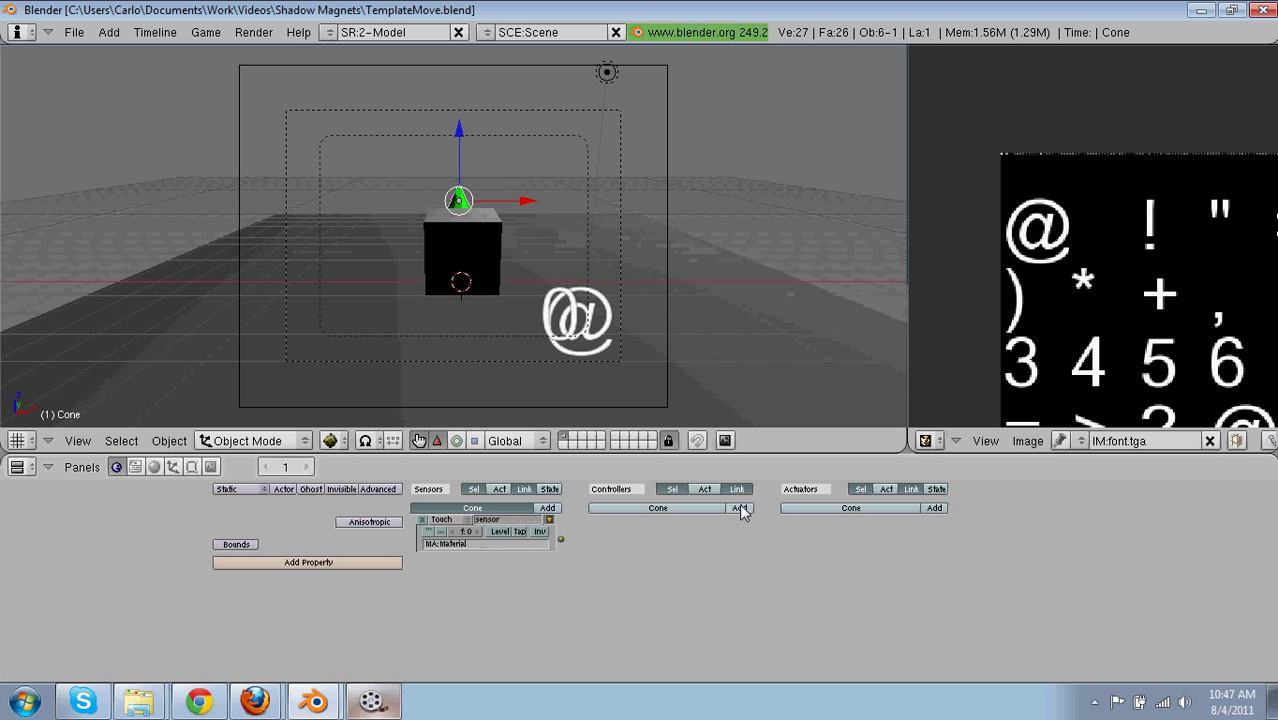
# Step: Add an AND controller and an actuator to the cone and link the Touch sensor through to the actuator
pyautogui.click(739, 509)
pyautogui.moveTo(589, 545); pyautogui.dragTo(563, 541)
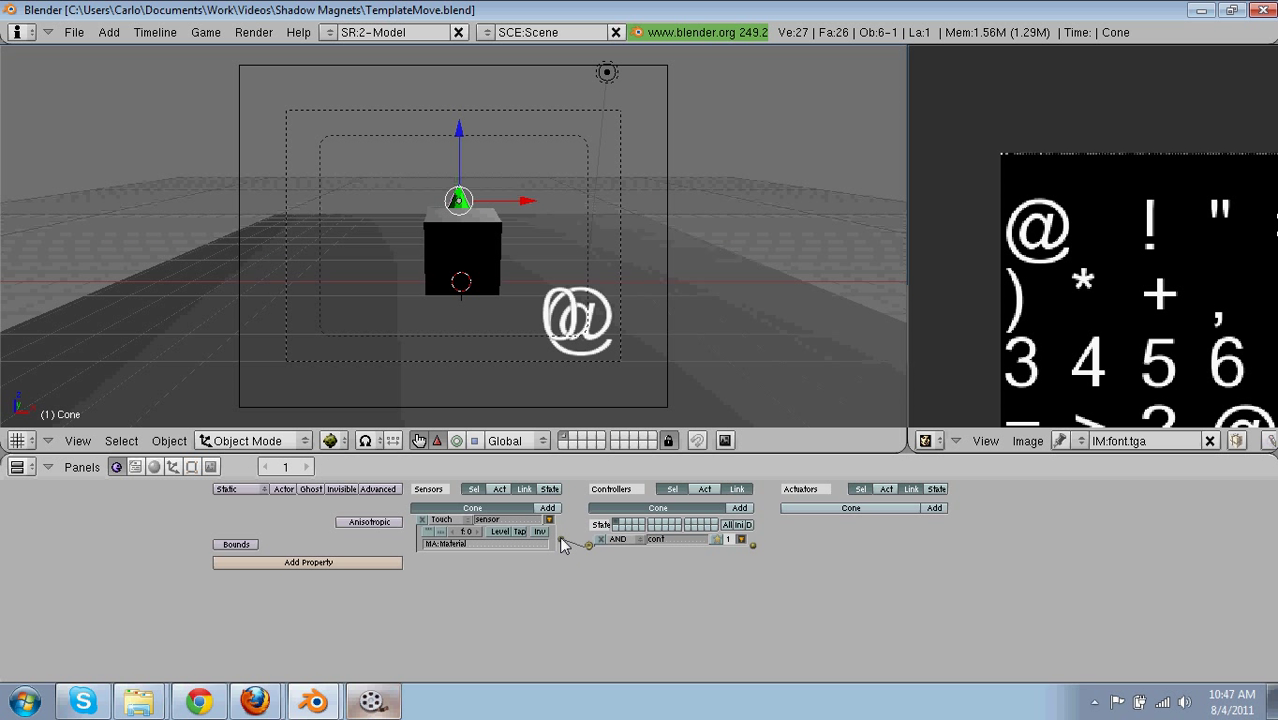
pyautogui.click(934, 508)
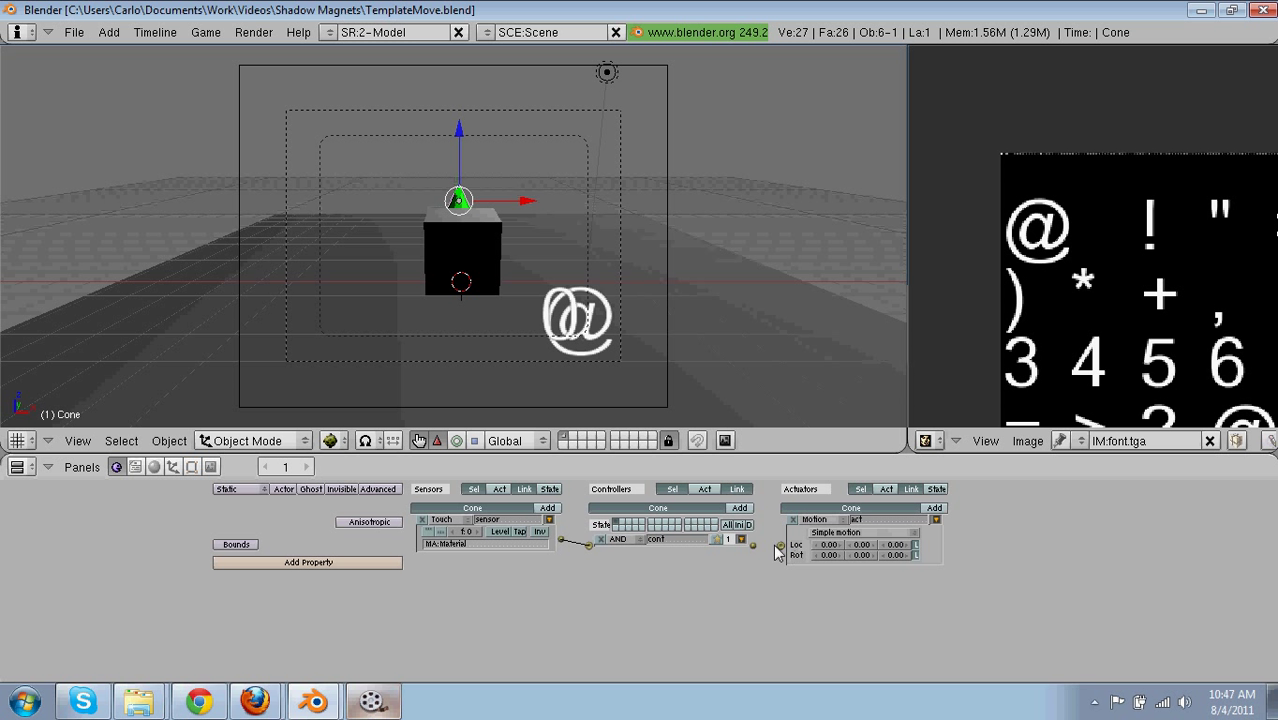
pyautogui.moveTo(778, 550); pyautogui.dragTo(753, 545)
pyautogui.click(815, 519)
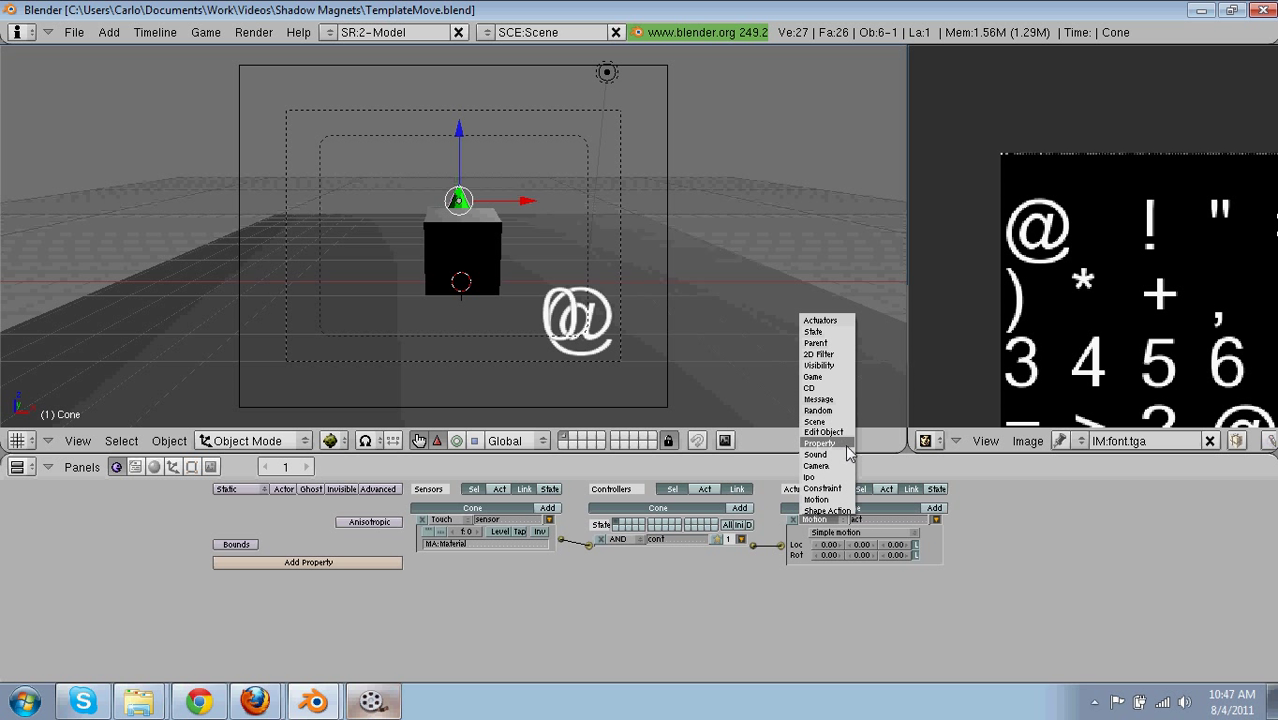
pyautogui.click(847, 446)
pyautogui.click(866, 545)
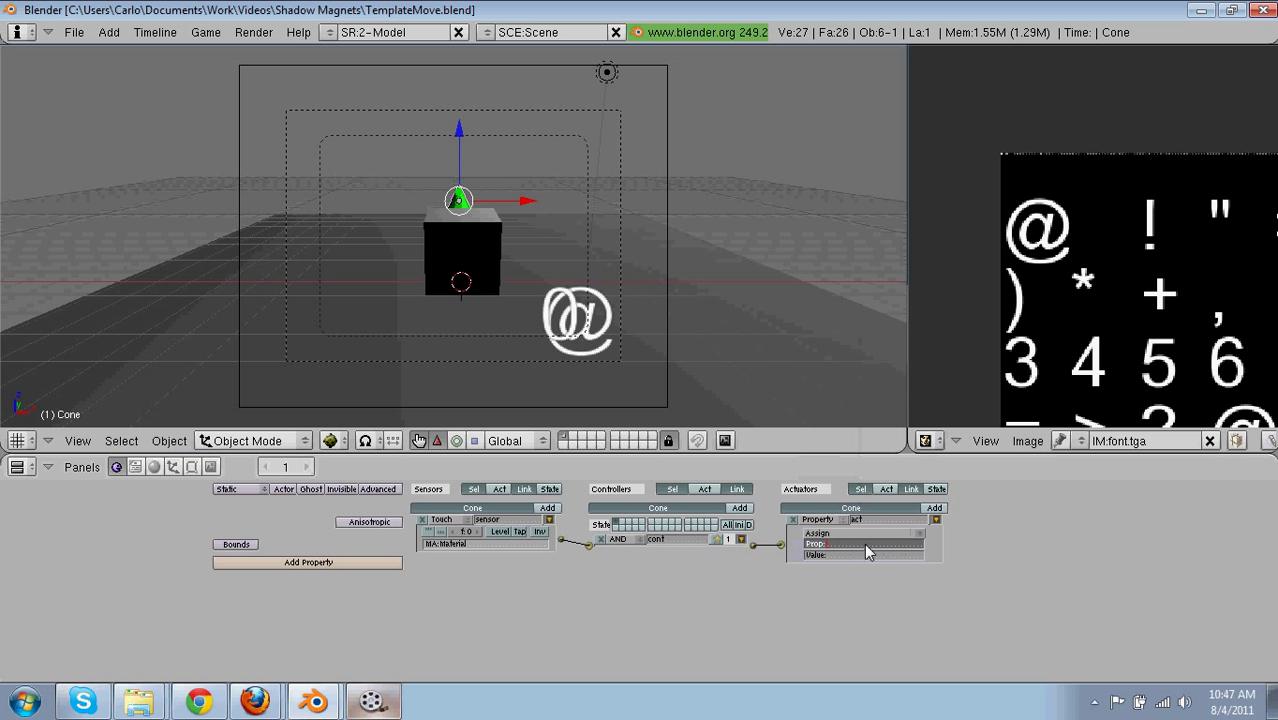
# Step: Make the cone's actuator a Message actuator addressed to Text
pyautogui.click(815, 519)
pyautogui.click(845, 405)
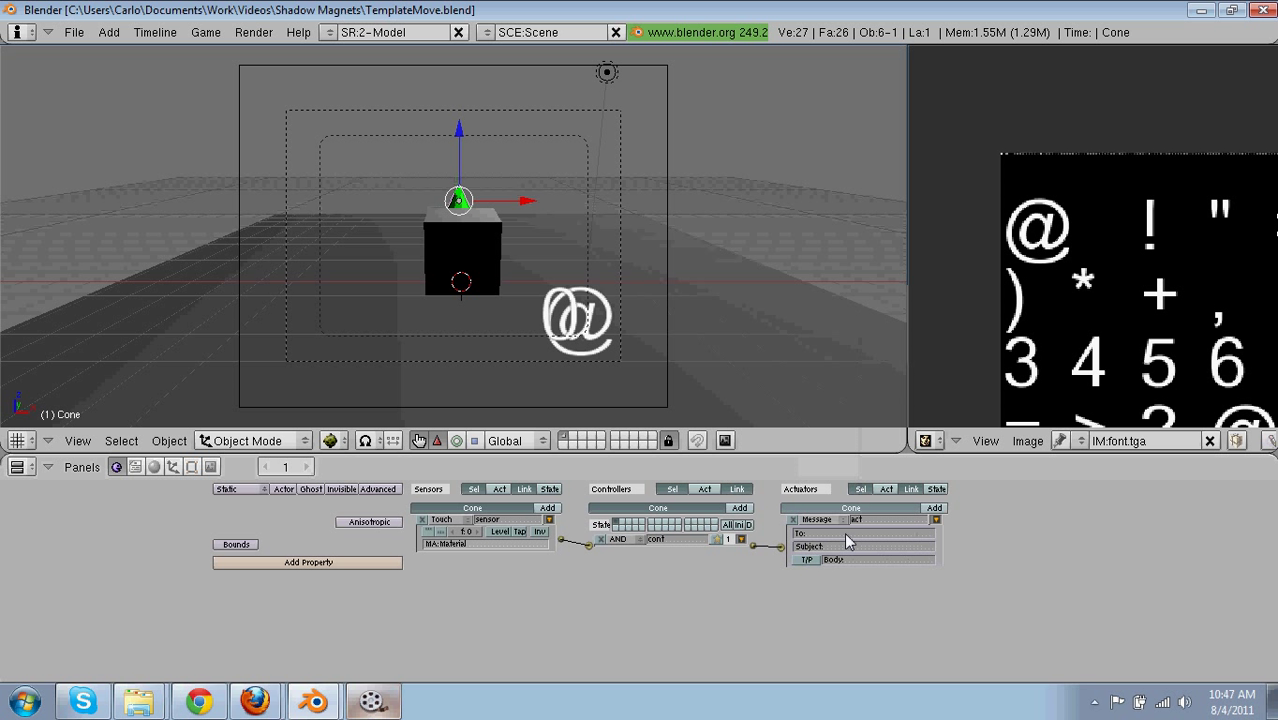
pyautogui.click(845, 535)
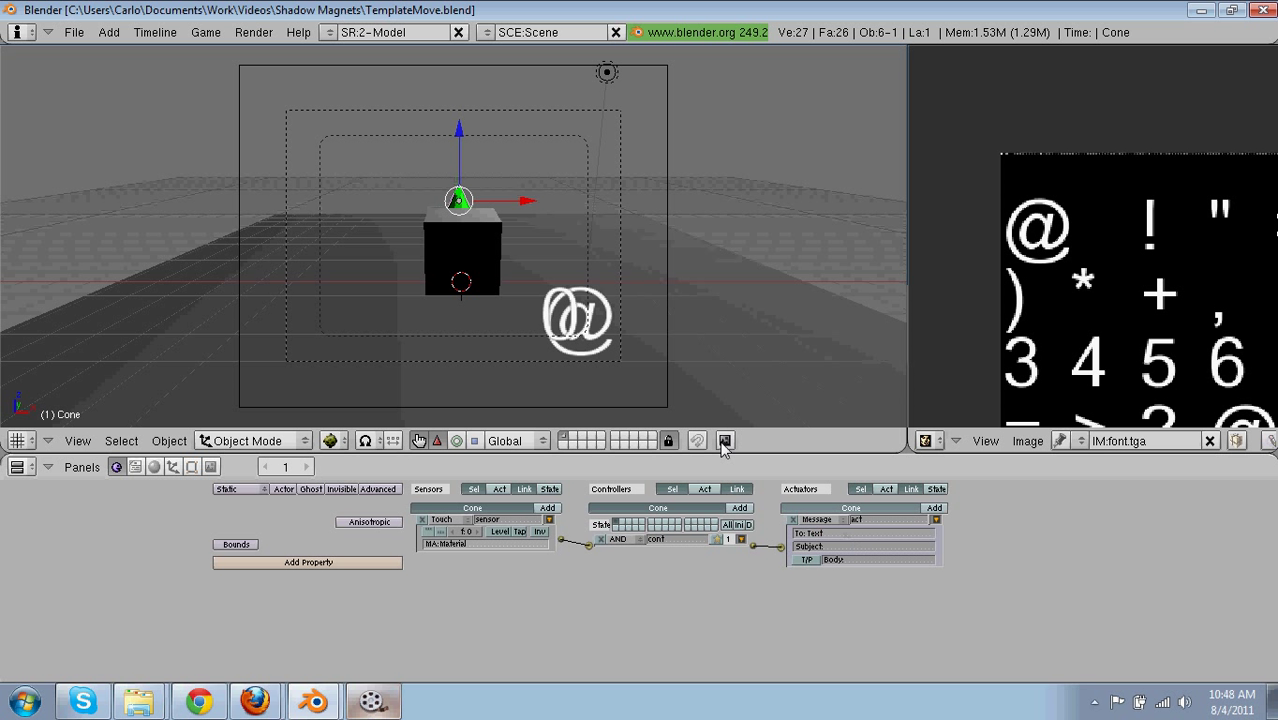
# Step: Rename the counter's text plane object to Text
pyautogui.rightClick(603, 352)
pyautogui.write('ne.001')
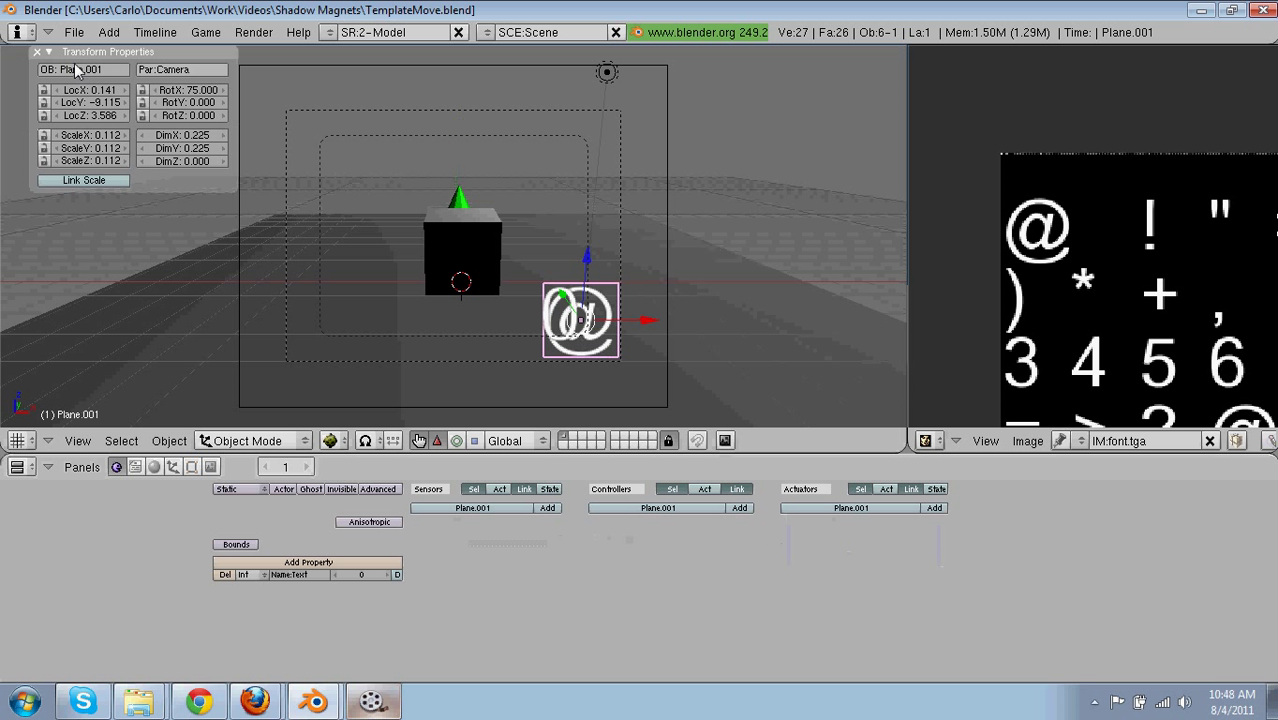
pyautogui.write('Text')
pyautogui.press('Return')
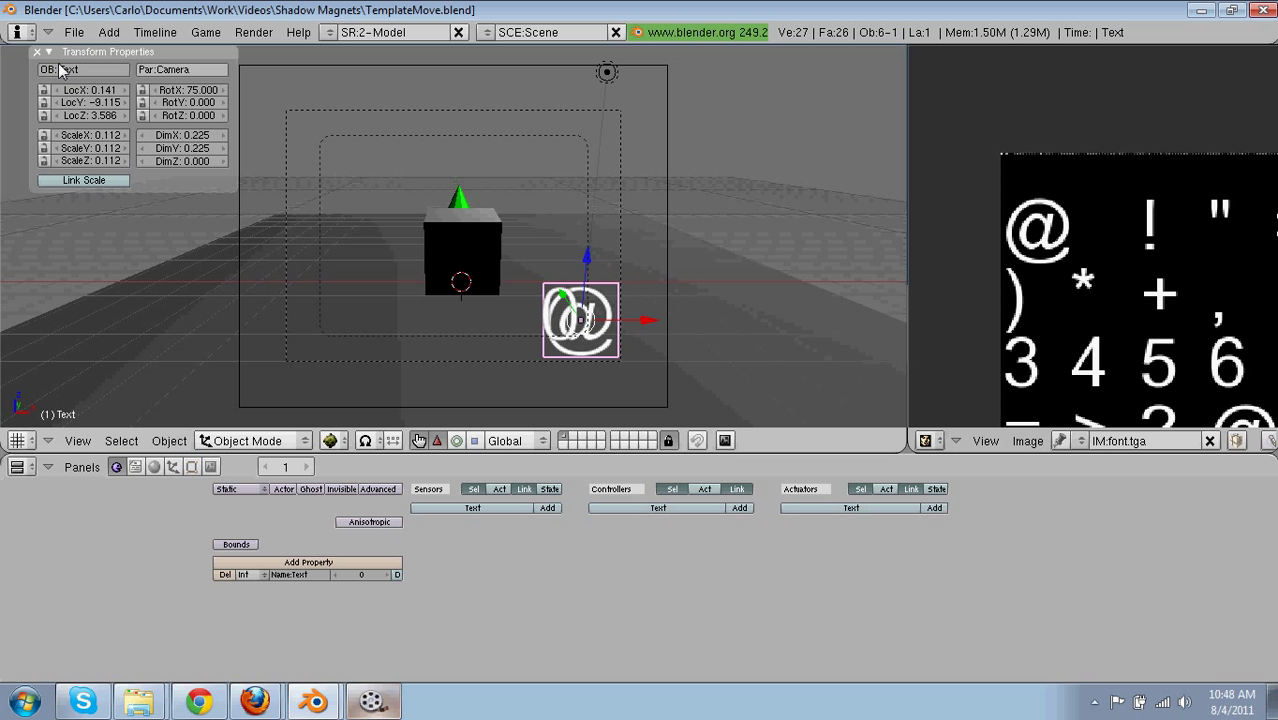
# Step: Set the subject of the cone's Message actuator to 1 and test-run the game, moving the cube into the cone
pyautogui.rightClick(460, 200)
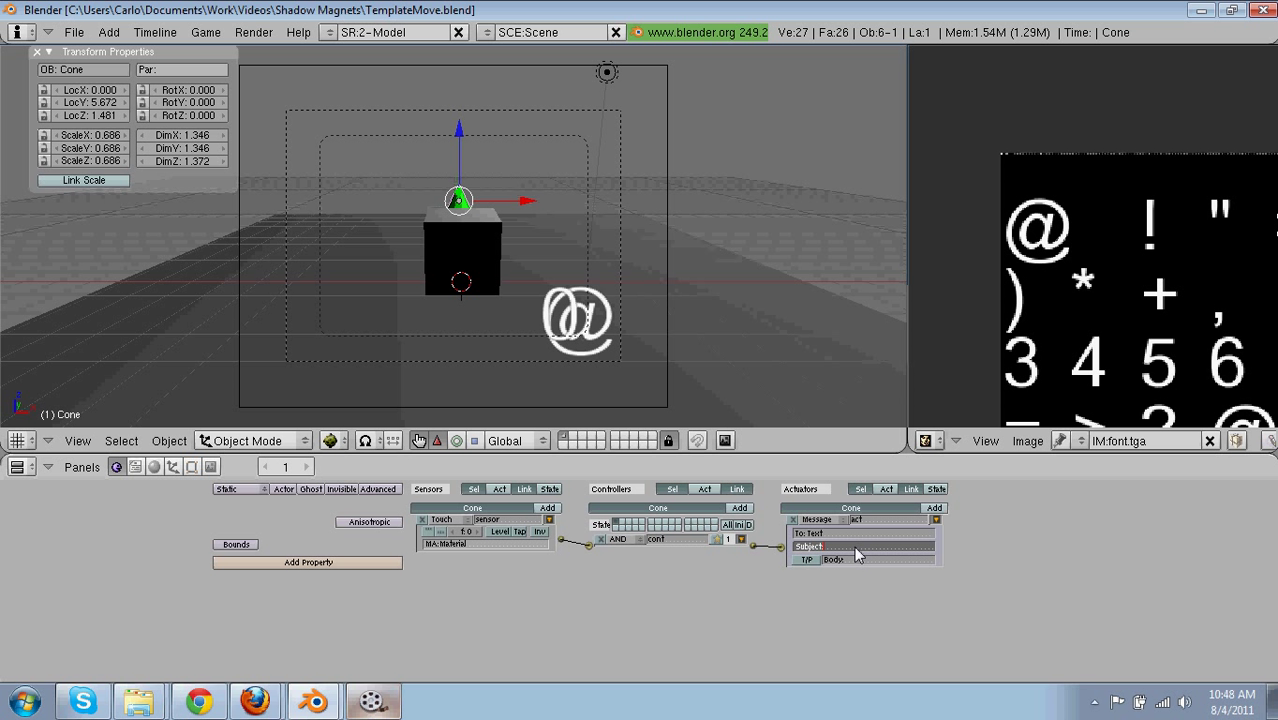
pyautogui.press('Return')
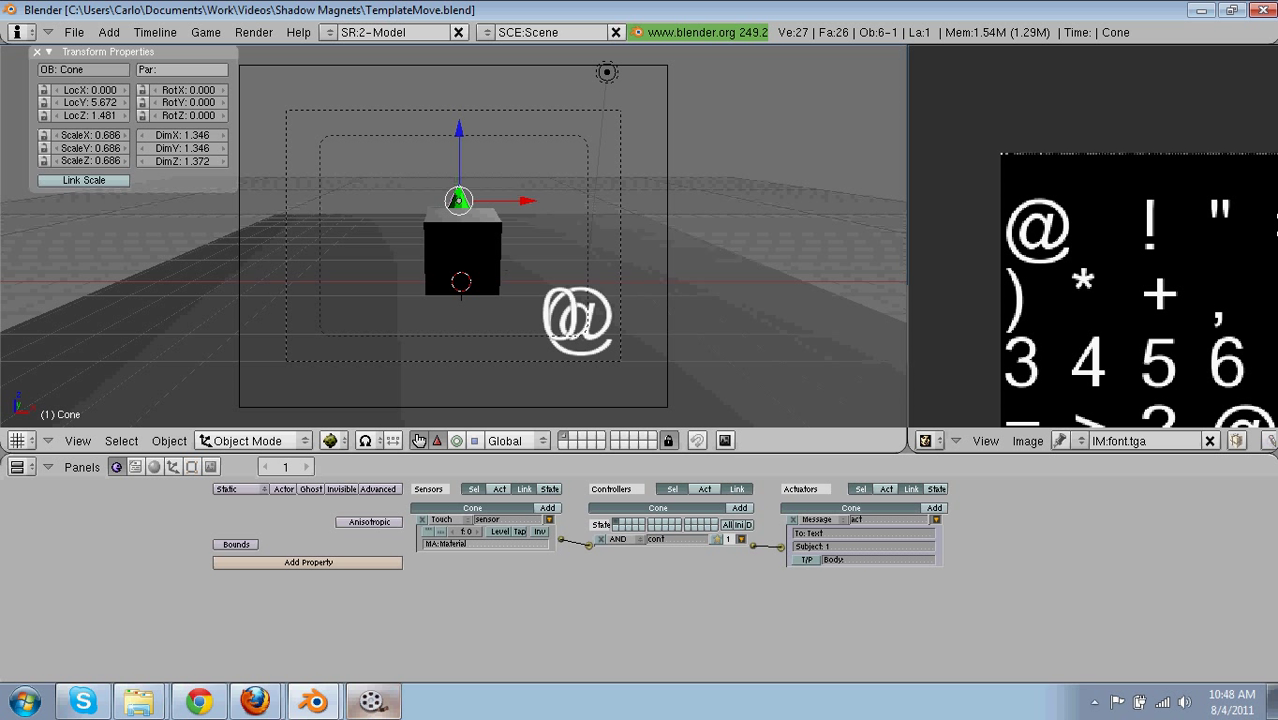
pyautogui.press('p')
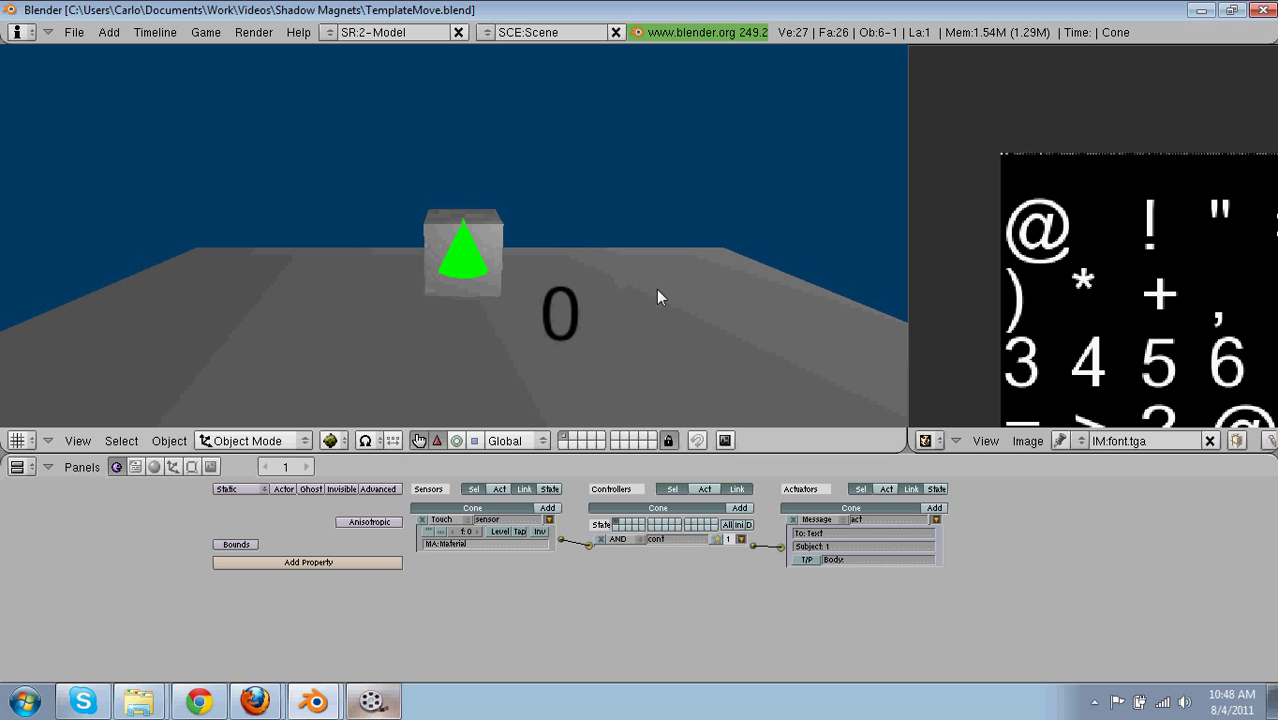
pyautogui.press('Escape')
# Step: Add a second actuator to the cone, set it to Edit Object with End Object, and link it to the existing controller
pyautogui.click(936, 519)
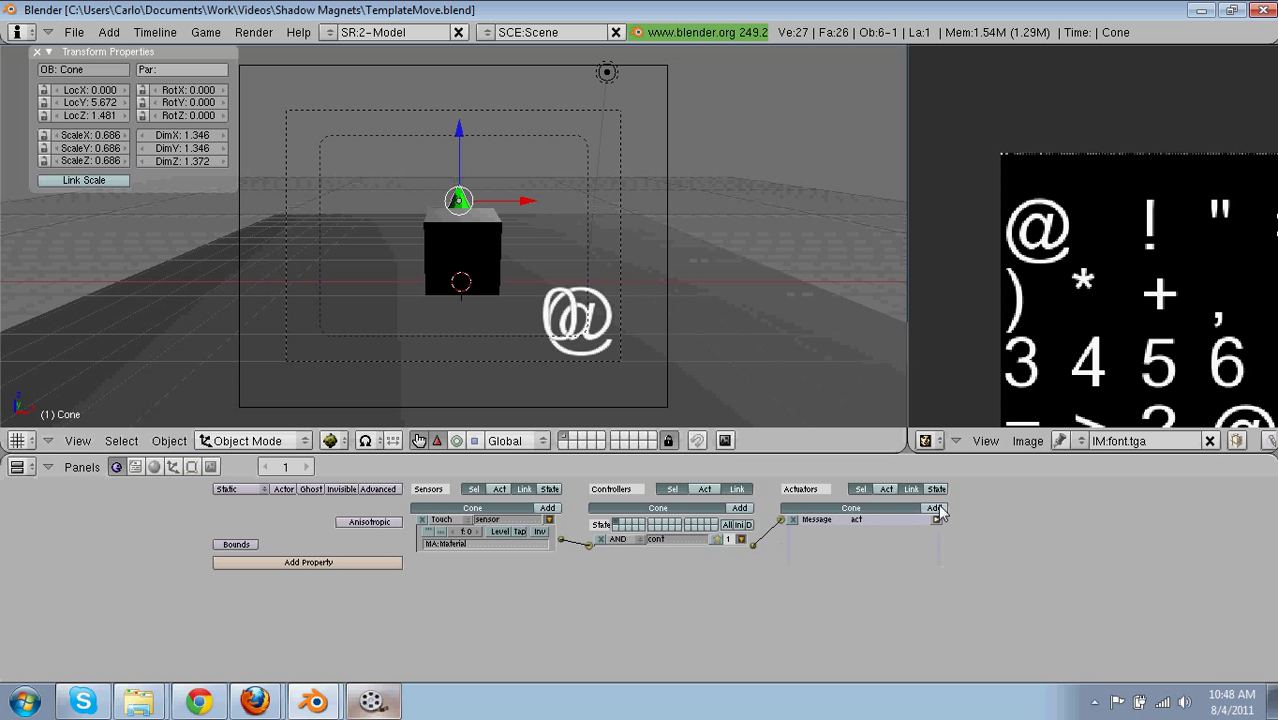
pyautogui.rightClick(585, 320)
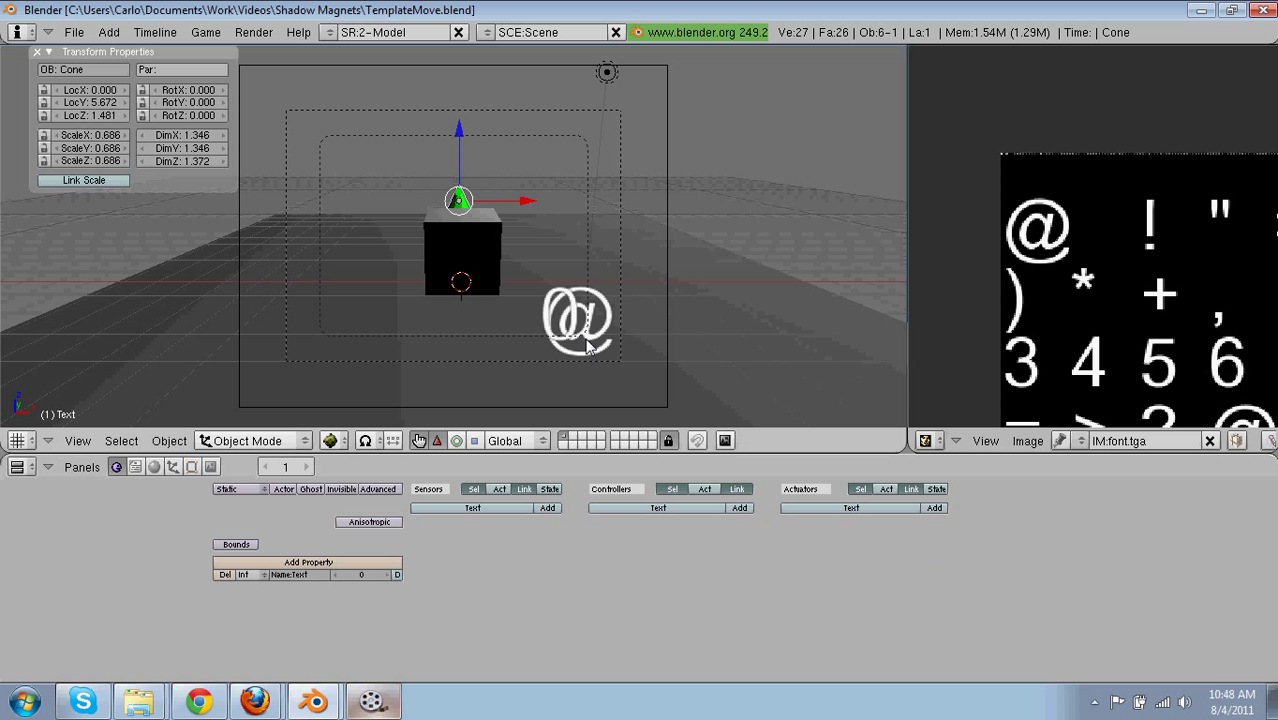
pyautogui.rightClick(459, 200)
pyautogui.click(835, 531)
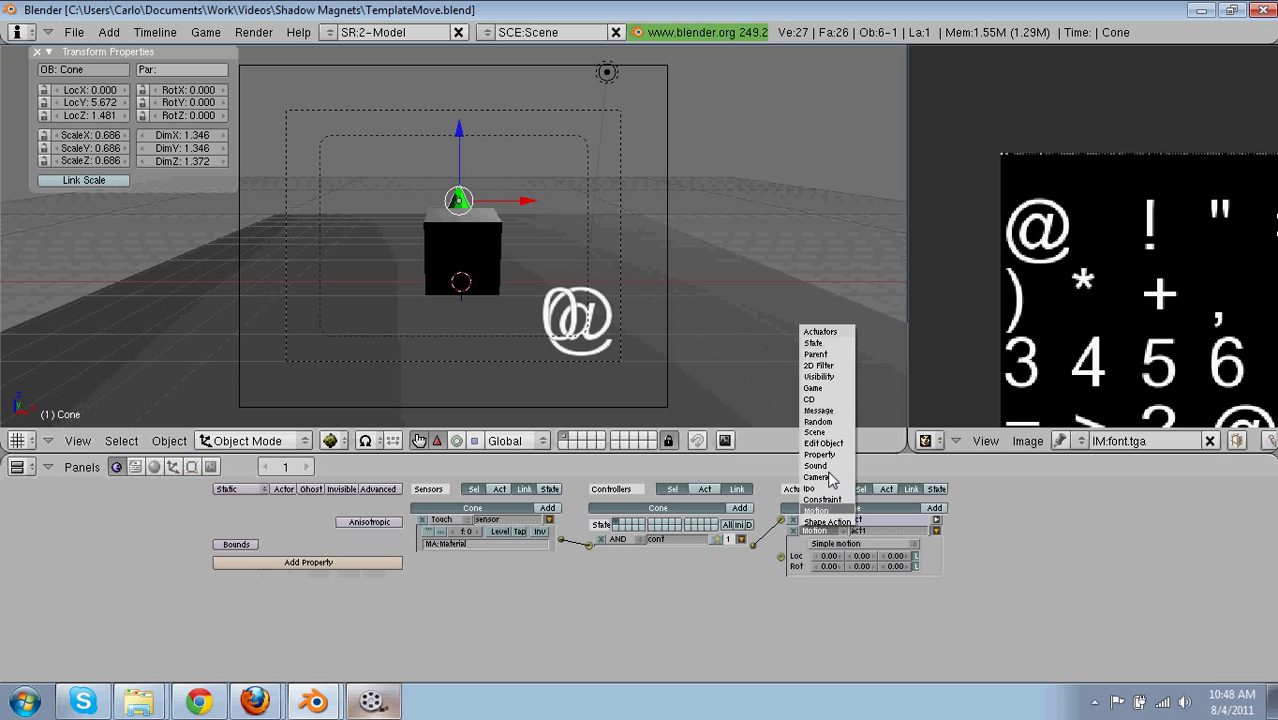
pyautogui.click(826, 452)
pyautogui.click(851, 543)
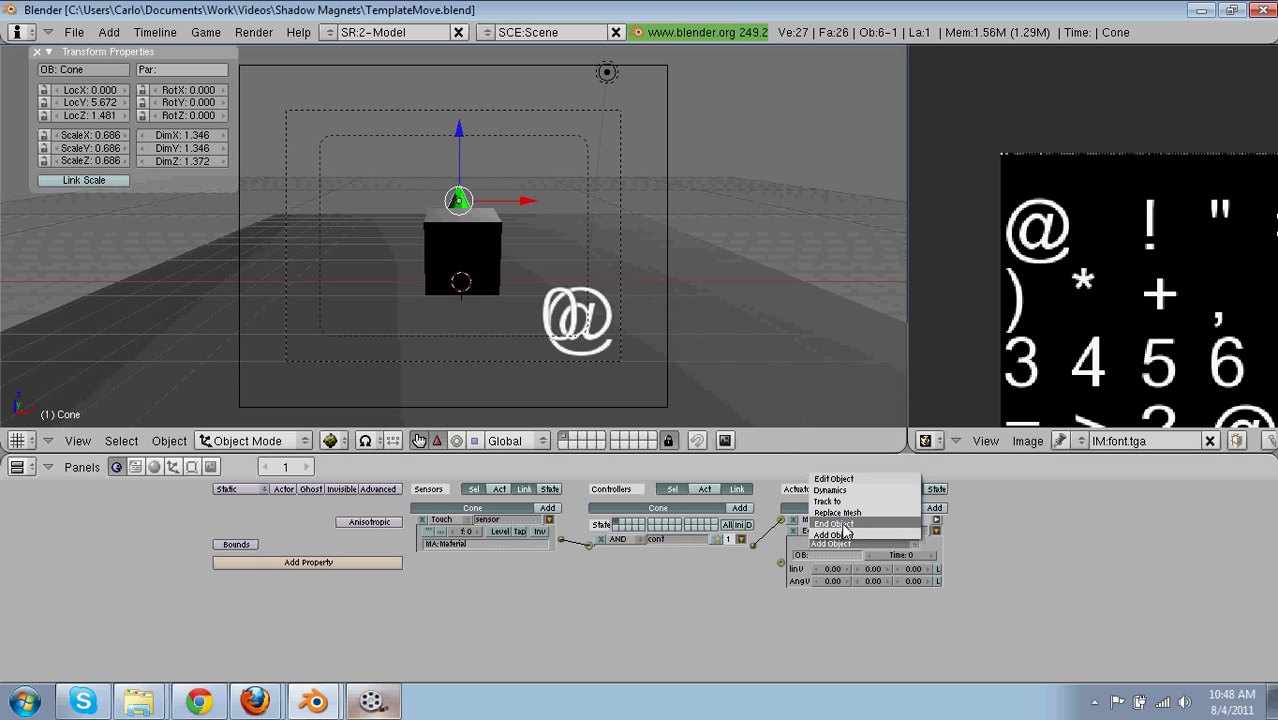
pyautogui.click(840, 522)
pyautogui.moveTo(781, 544); pyautogui.dragTo(755, 556)
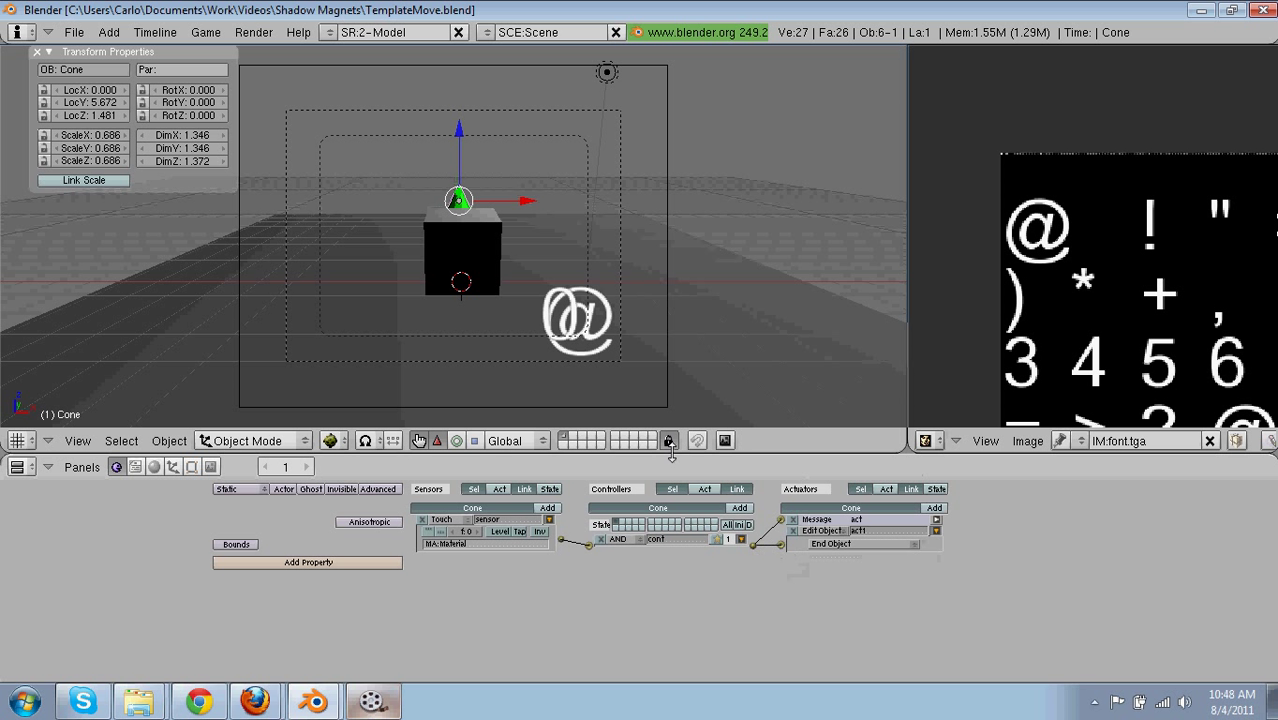
# Step: Add a Message sensor with subject 1 to the Text object
pyautogui.rightClick(578, 318)
pyautogui.click(549, 509)
pyautogui.click(443, 519)
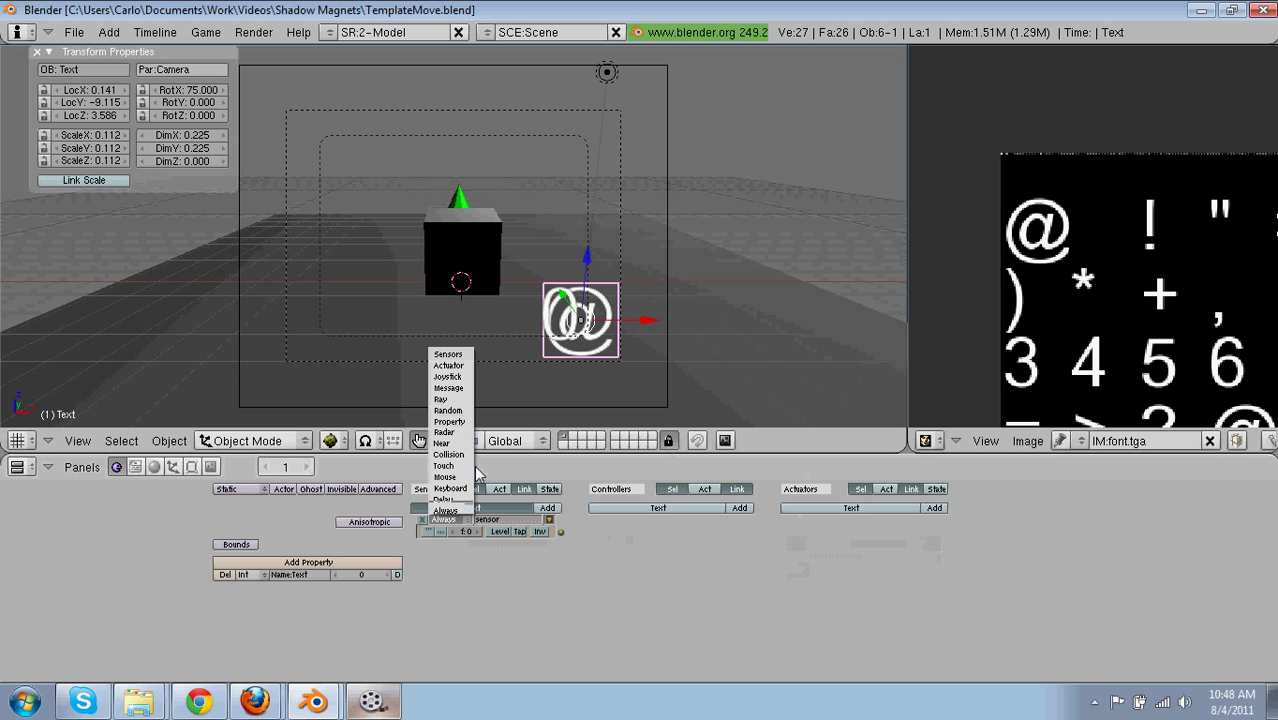
pyautogui.click(465, 392)
pyautogui.click(489, 545)
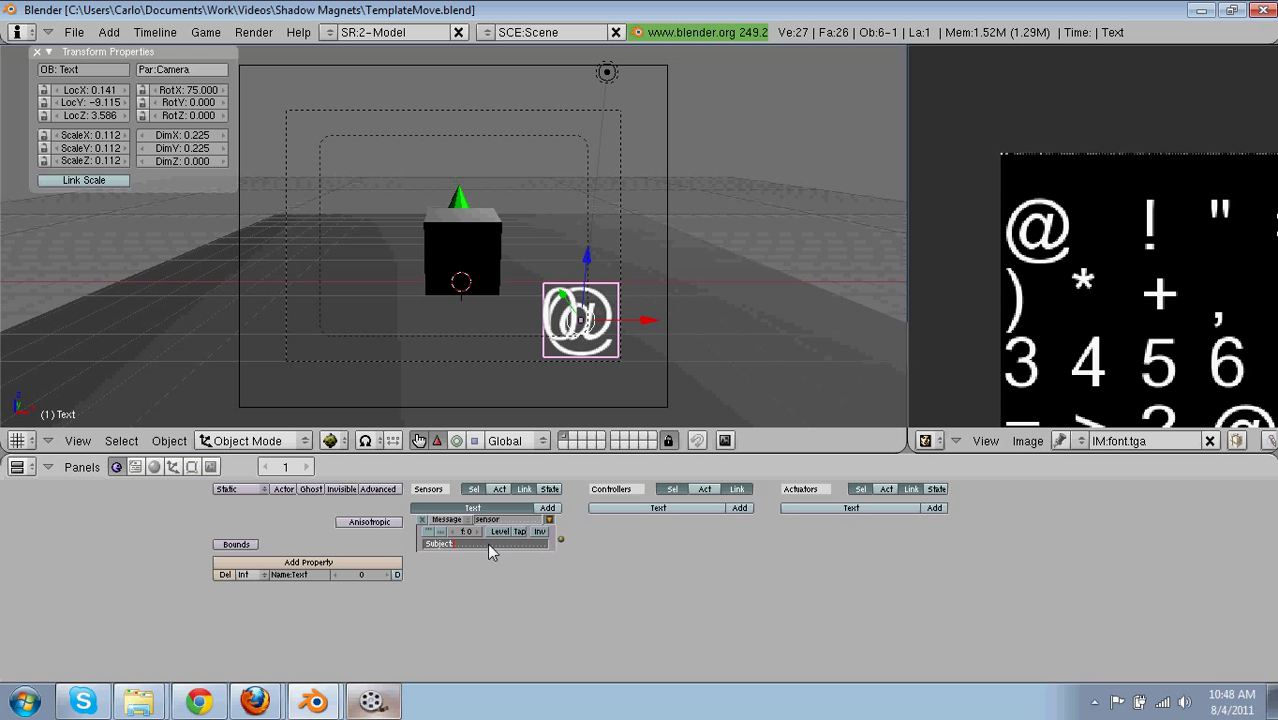
pyautogui.write('1')
pyautogui.press('Return')
# Step: Add an AND controller and an actuator to the Text object and wire them to its Message sensor
pyautogui.click(740, 509)
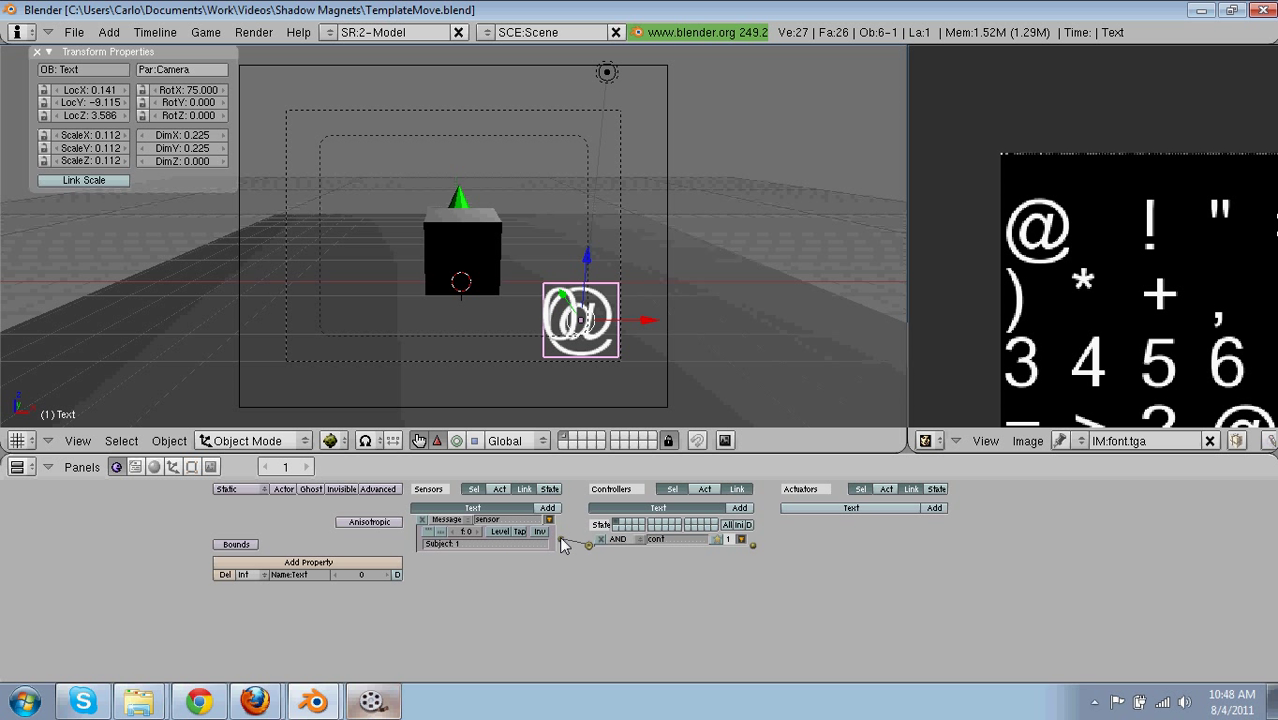
pyautogui.click(934, 508)
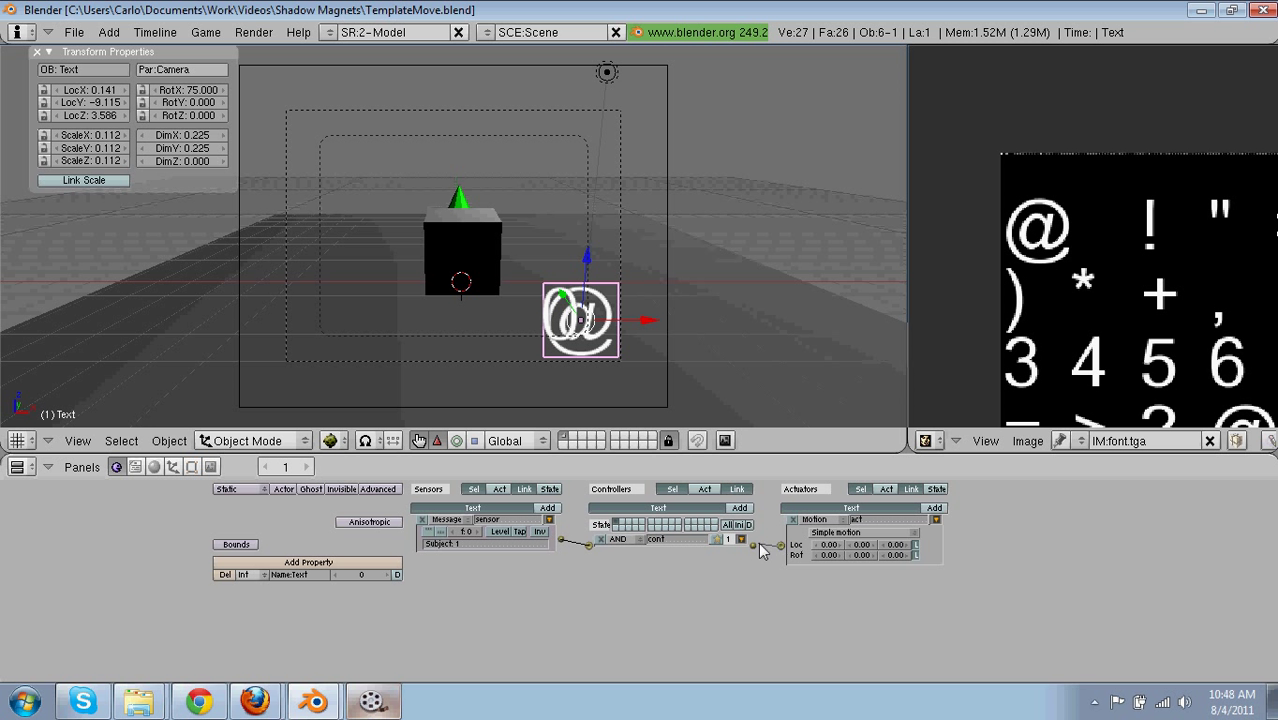
pyautogui.moveTo(753, 545); pyautogui.dragTo(781, 545)
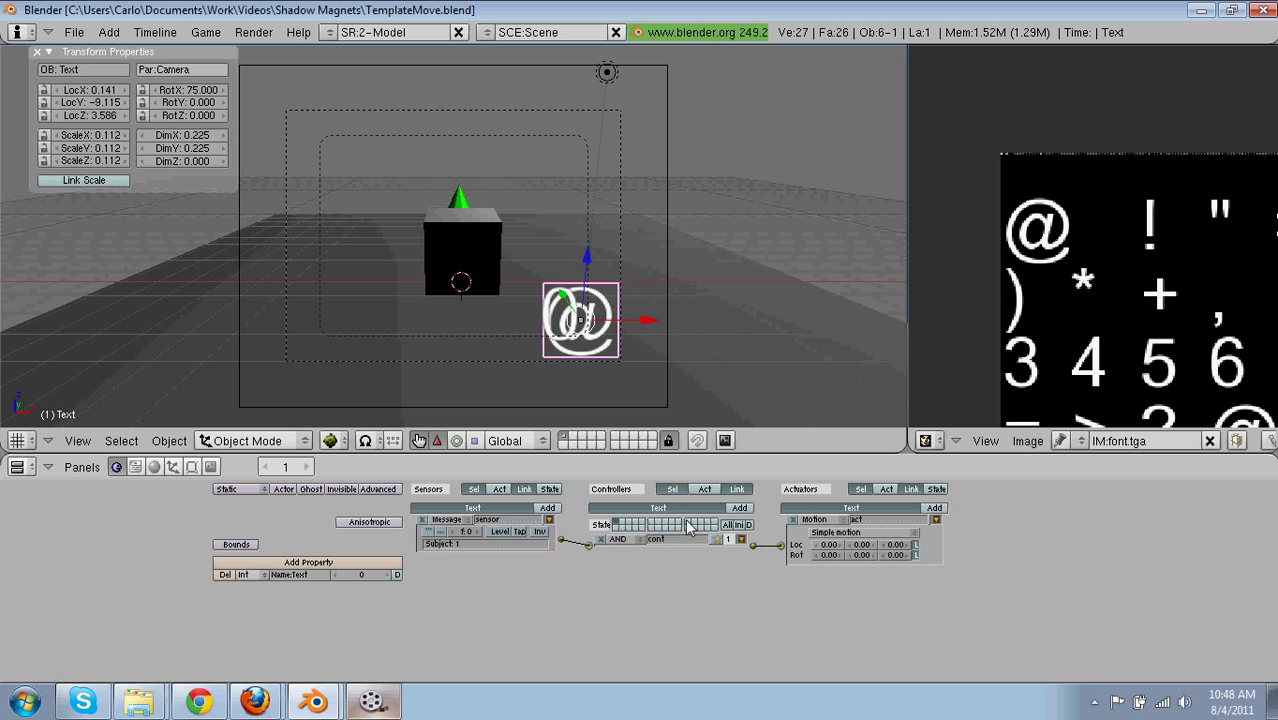
# Step: Make the Text object's actuator a Property actuator in Assign mode, with property Text and value 1
pyautogui.click(829, 521)
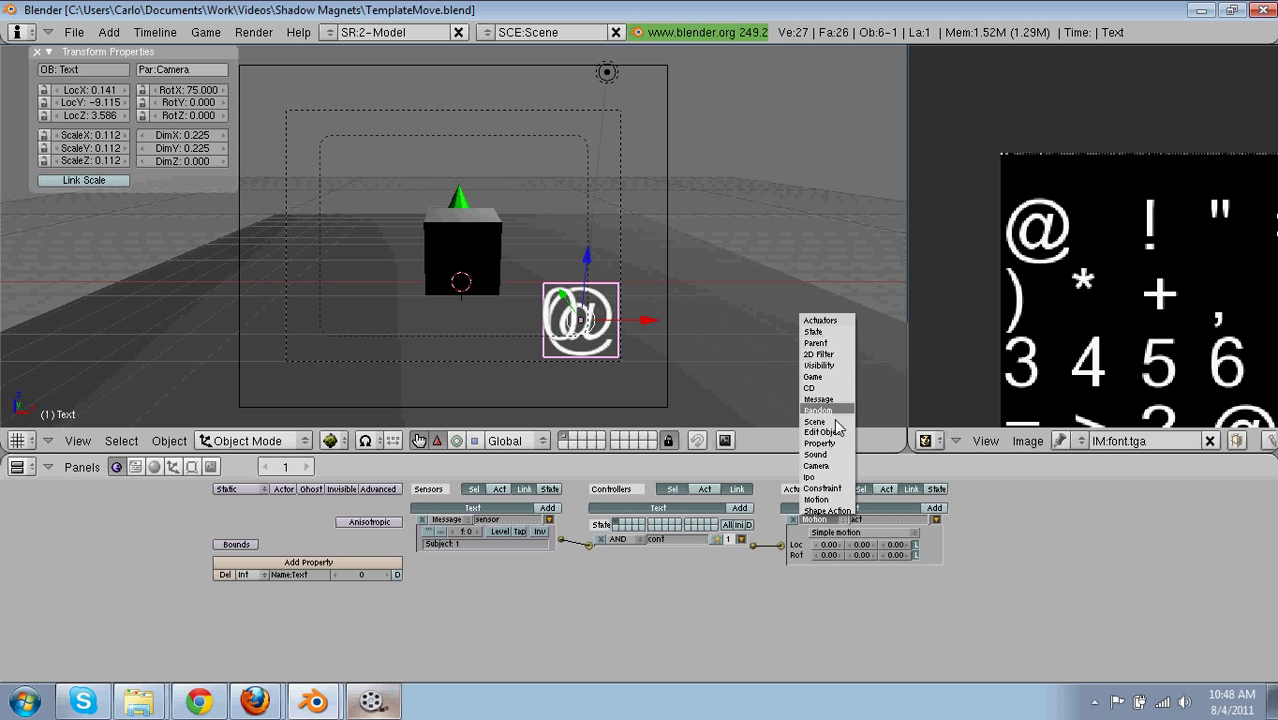
pyautogui.click(838, 443)
pyautogui.click(861, 544)
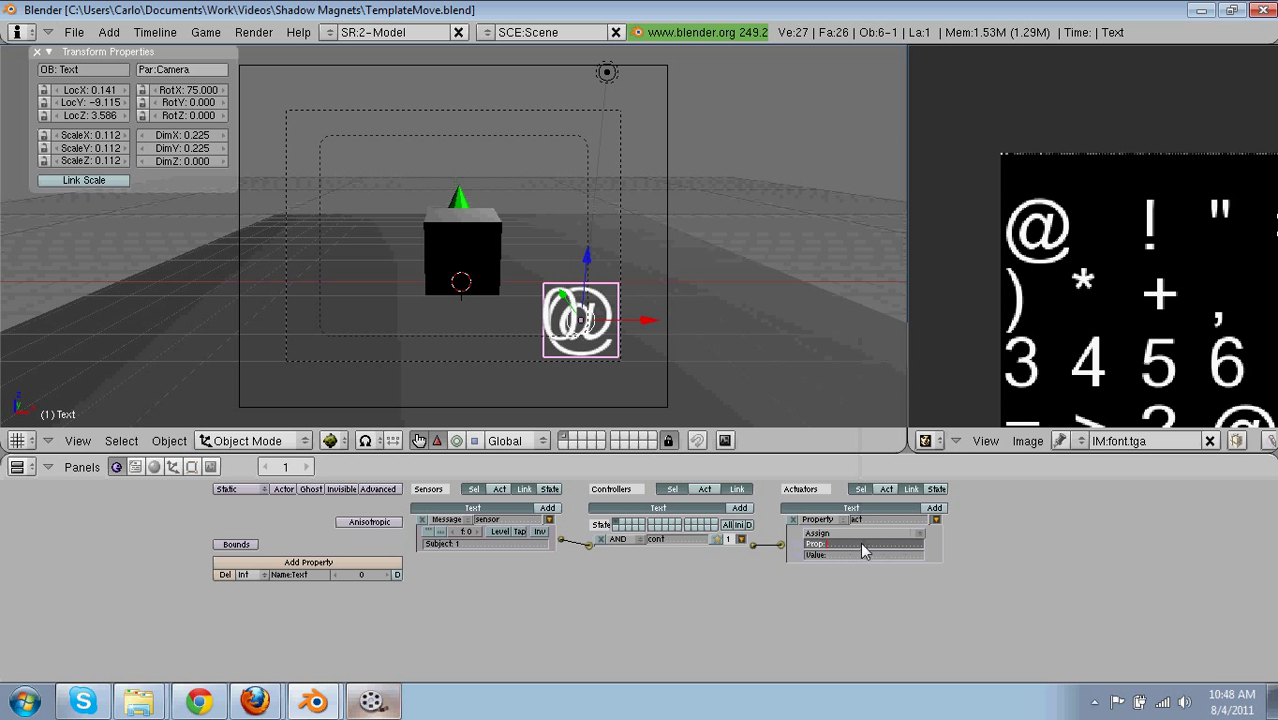
pyautogui.write('Text')
pyautogui.click(855, 556)
pyautogui.write('1')
pyautogui.press('Return')
# Step: Test-run the game with the new message logic, and select the cube to show its logic setup
pyautogui.press('p')
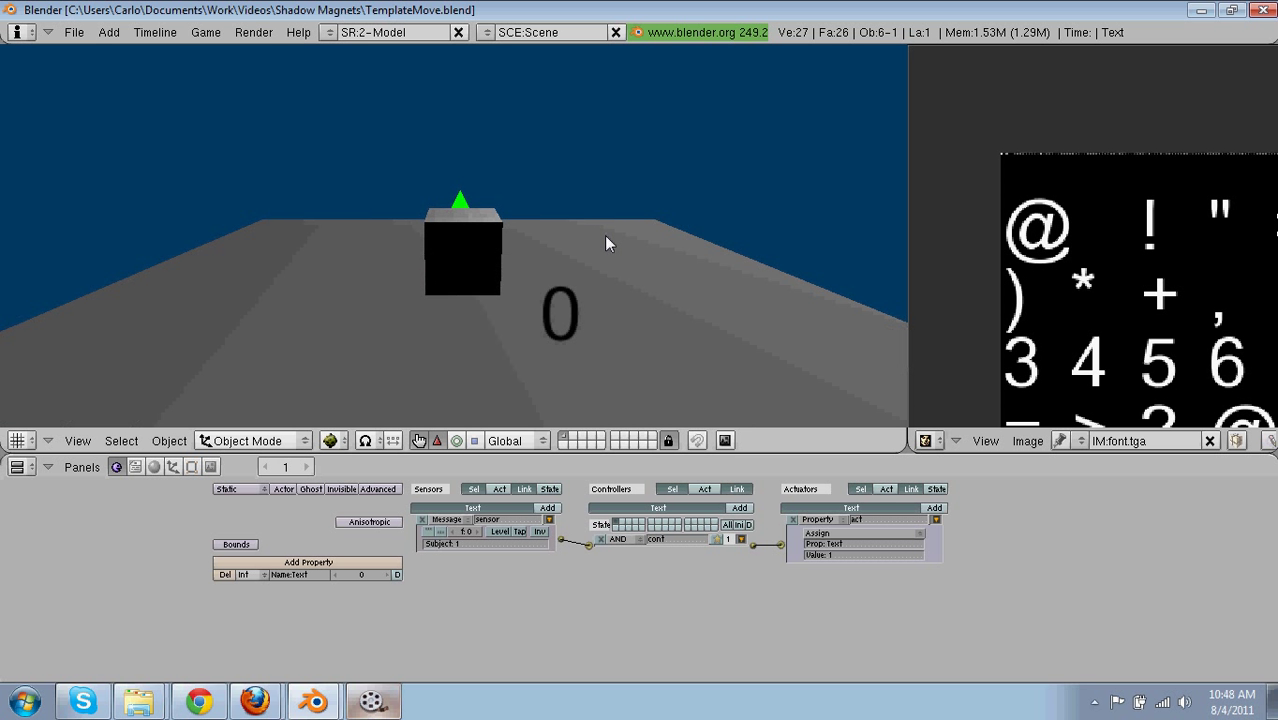
pyautogui.press('Escape')
pyautogui.rightClick(477, 207)
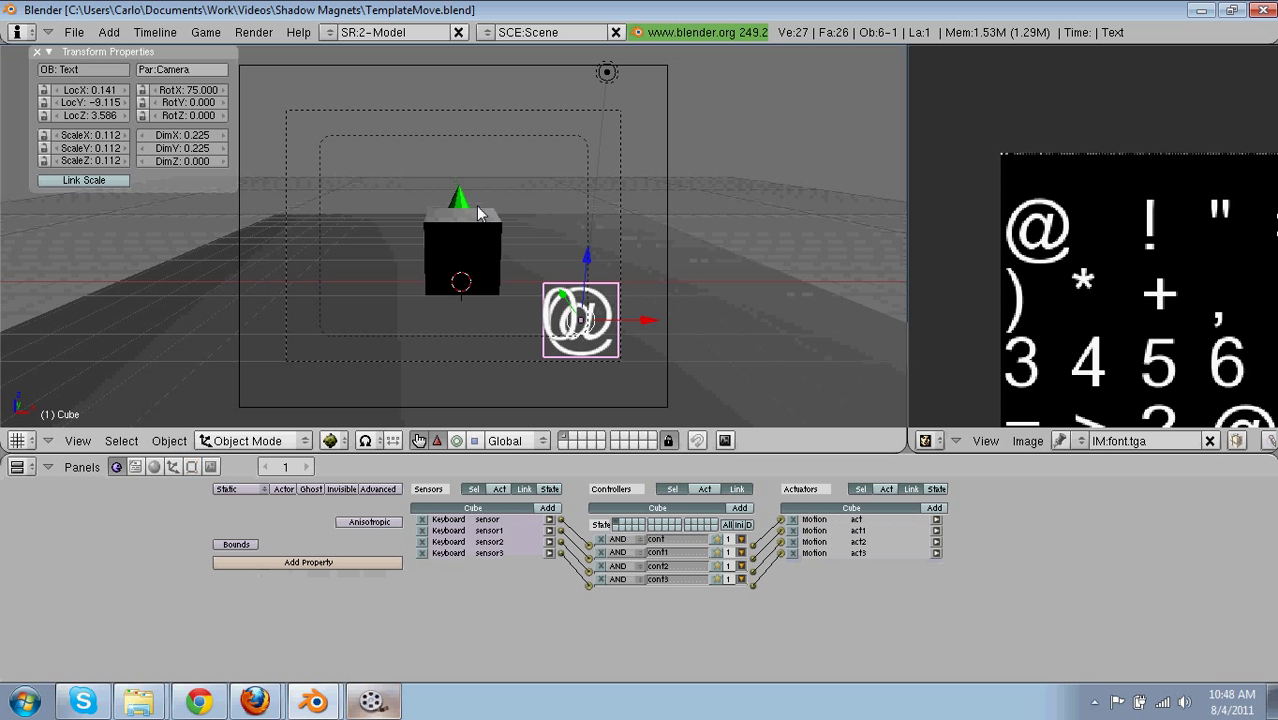
# Step: Make the cube a Dynamic physics object and test-run the game, driving the cube around
pyautogui.click(264, 489)
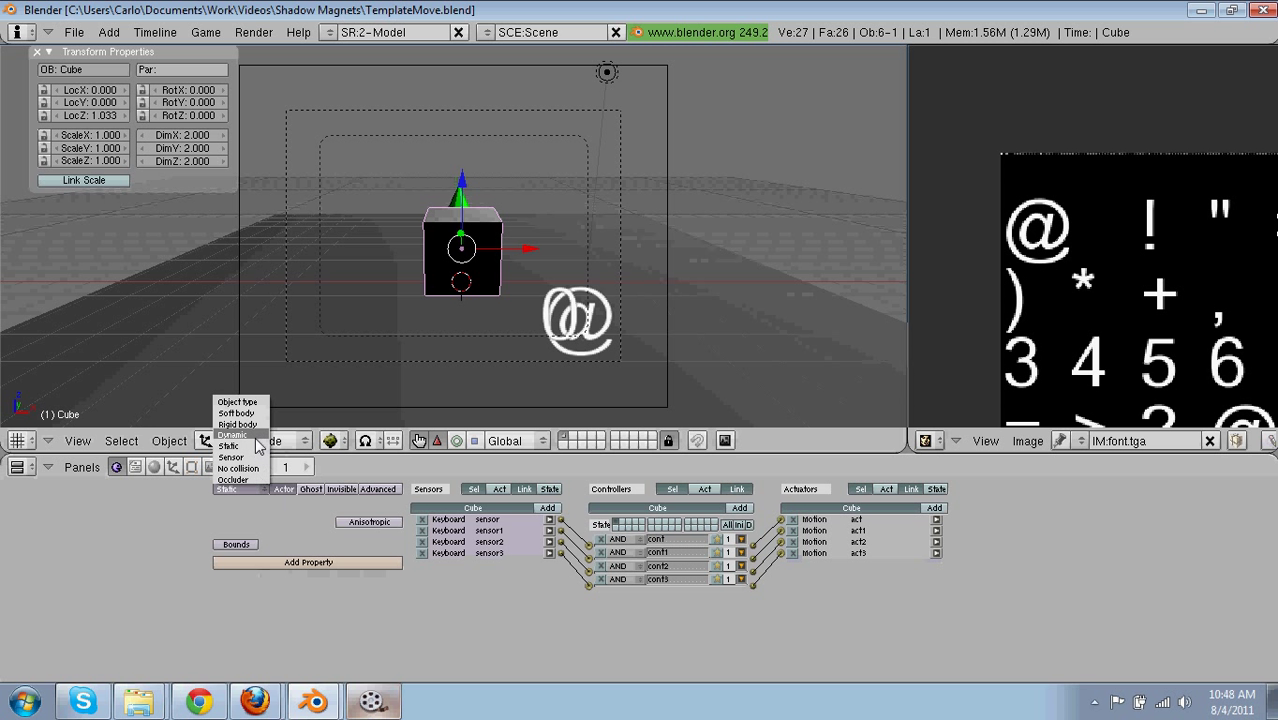
pyautogui.click(240, 435)
pyautogui.press('p')
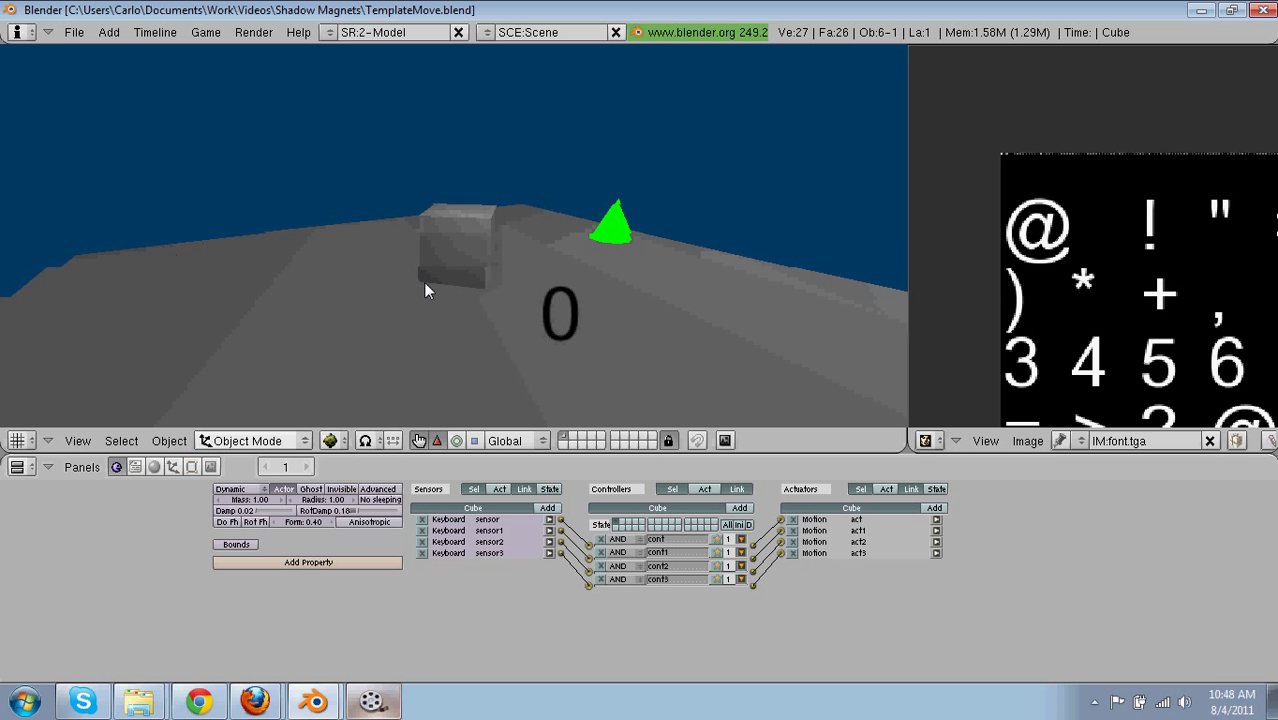
pyautogui.press('Up')
pyautogui.press('Right')
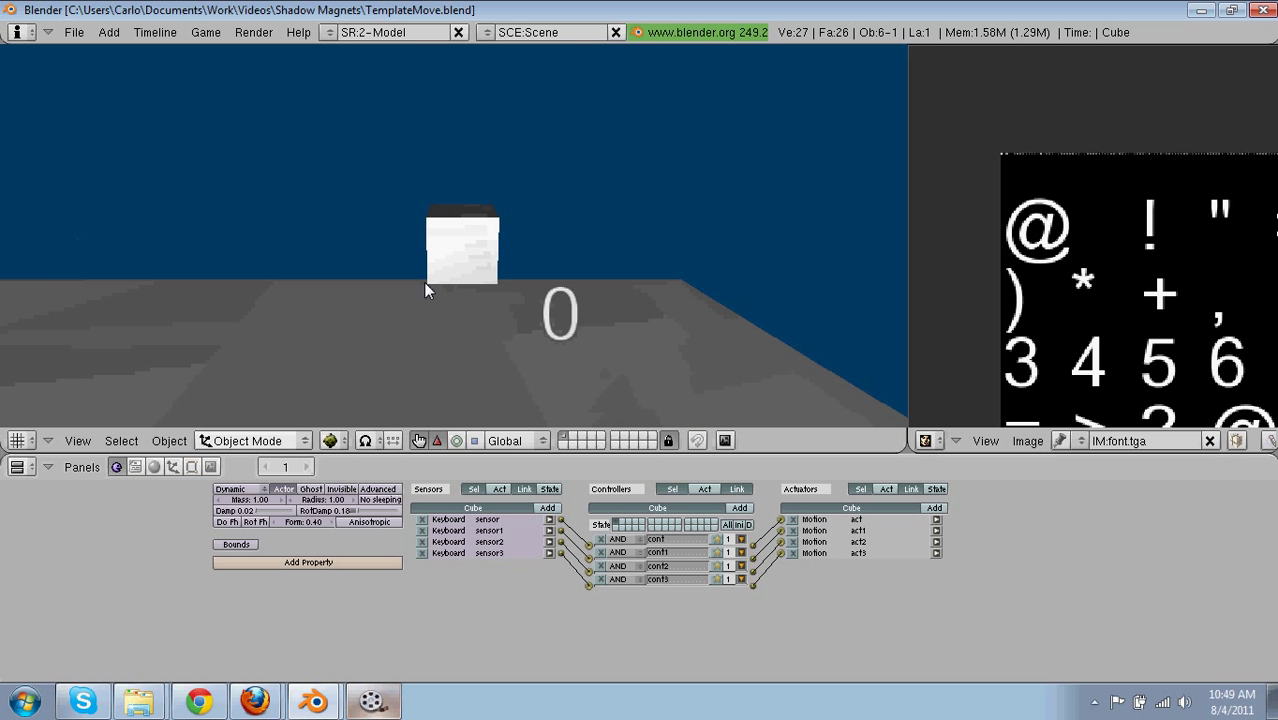
pyautogui.press('Escape')
# Step: Enable Actor on the green cone and test-run the game
pyautogui.rightClick(459, 200)
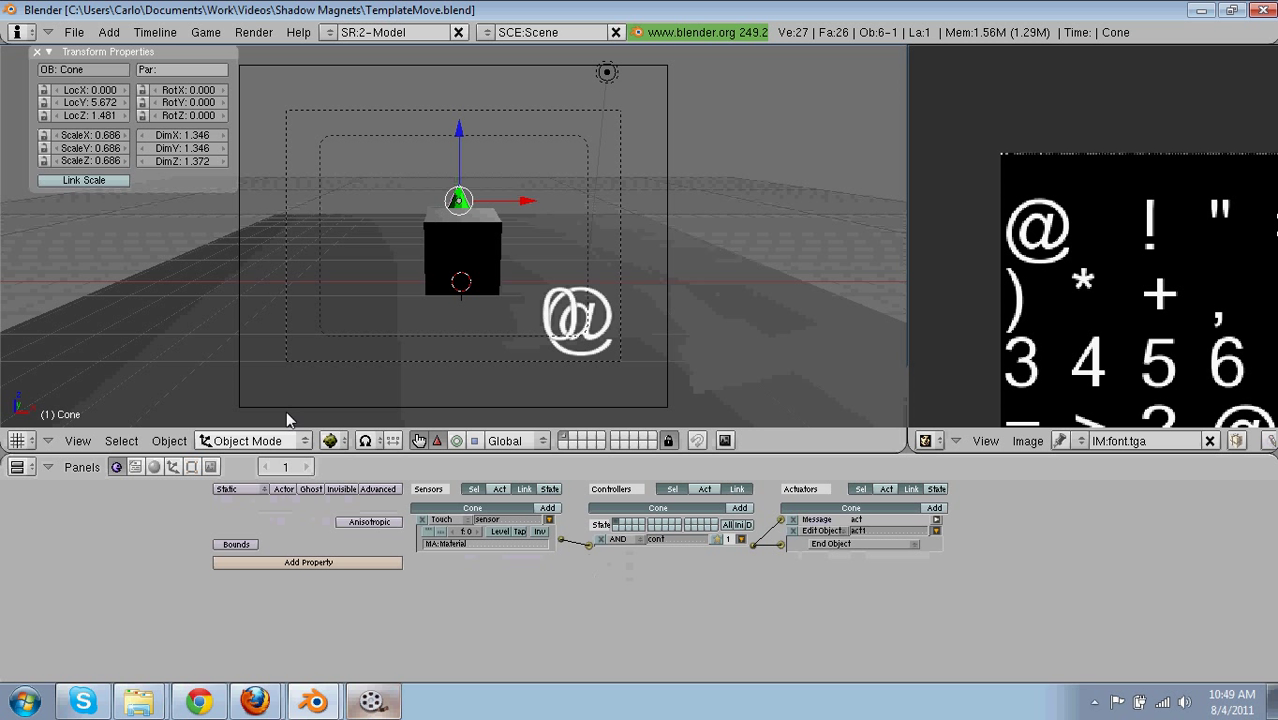
pyautogui.click(284, 489)
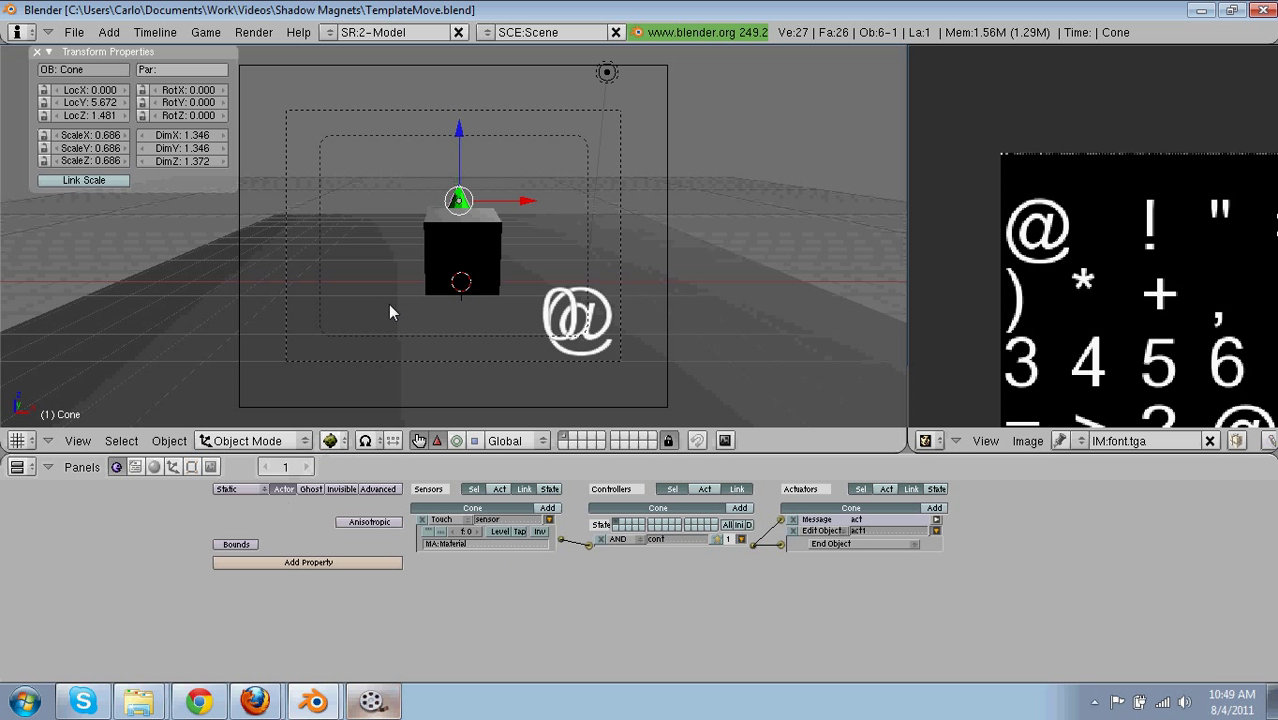
pyautogui.press('p')
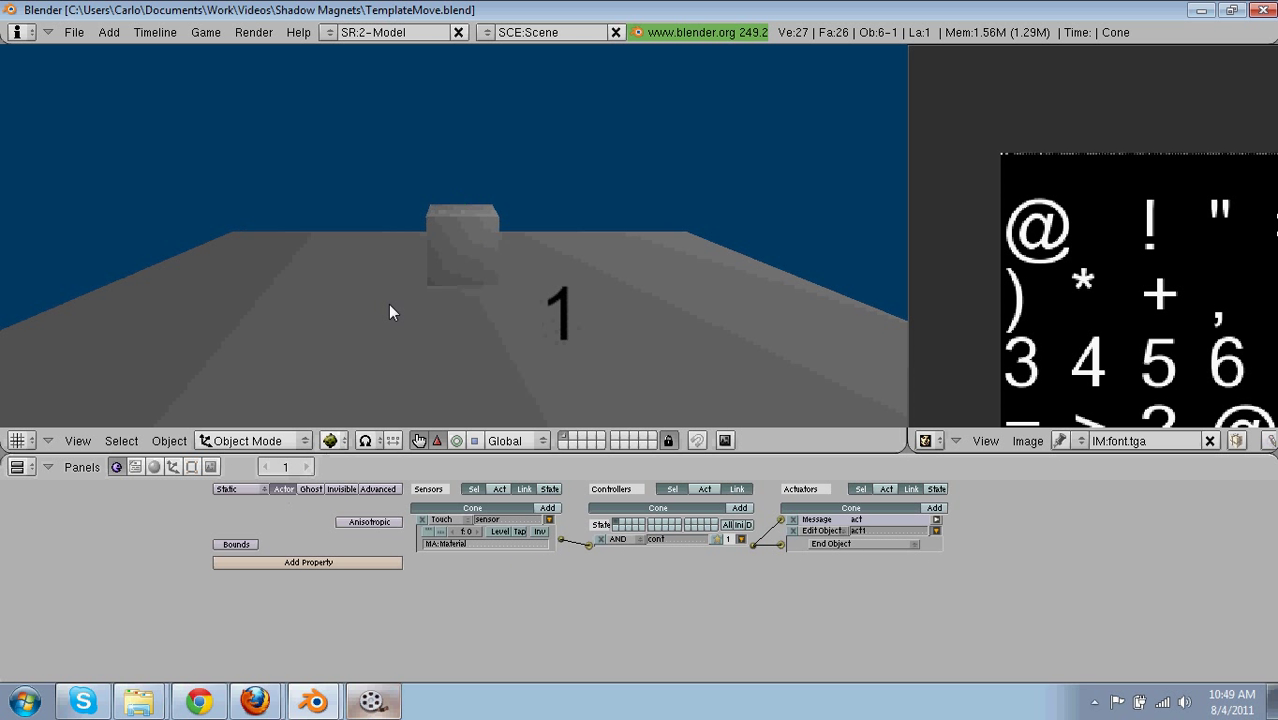
pyautogui.press('Left')
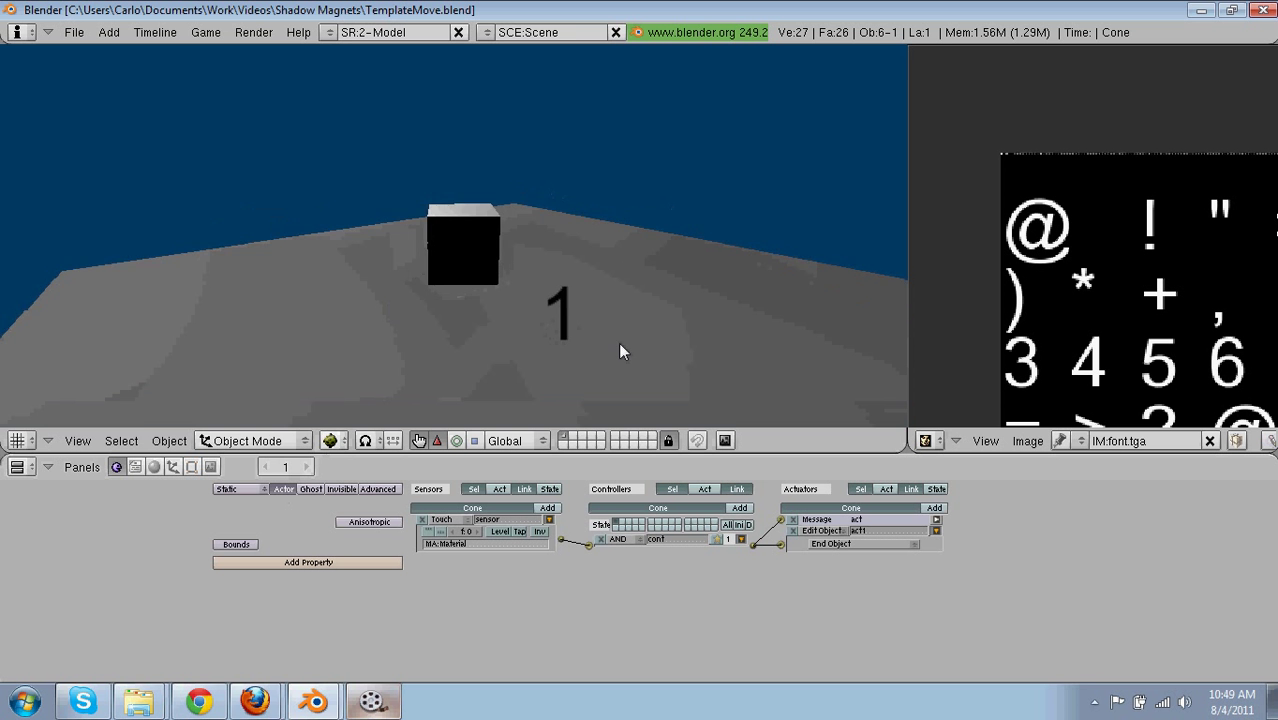
pyautogui.press('Escape')
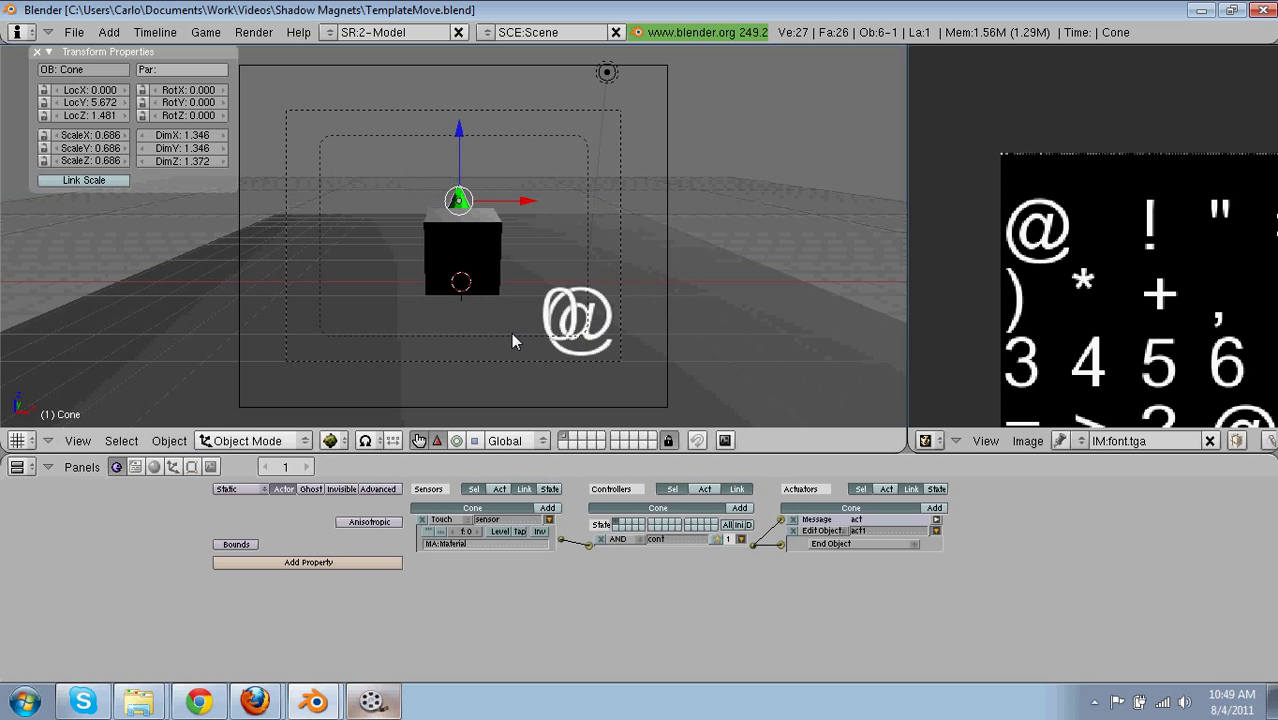
# Step: Narrow the ground plane's far edge to roughly a third of its width
pyautogui.press('KP_0')
pyautogui.press('KP_7')
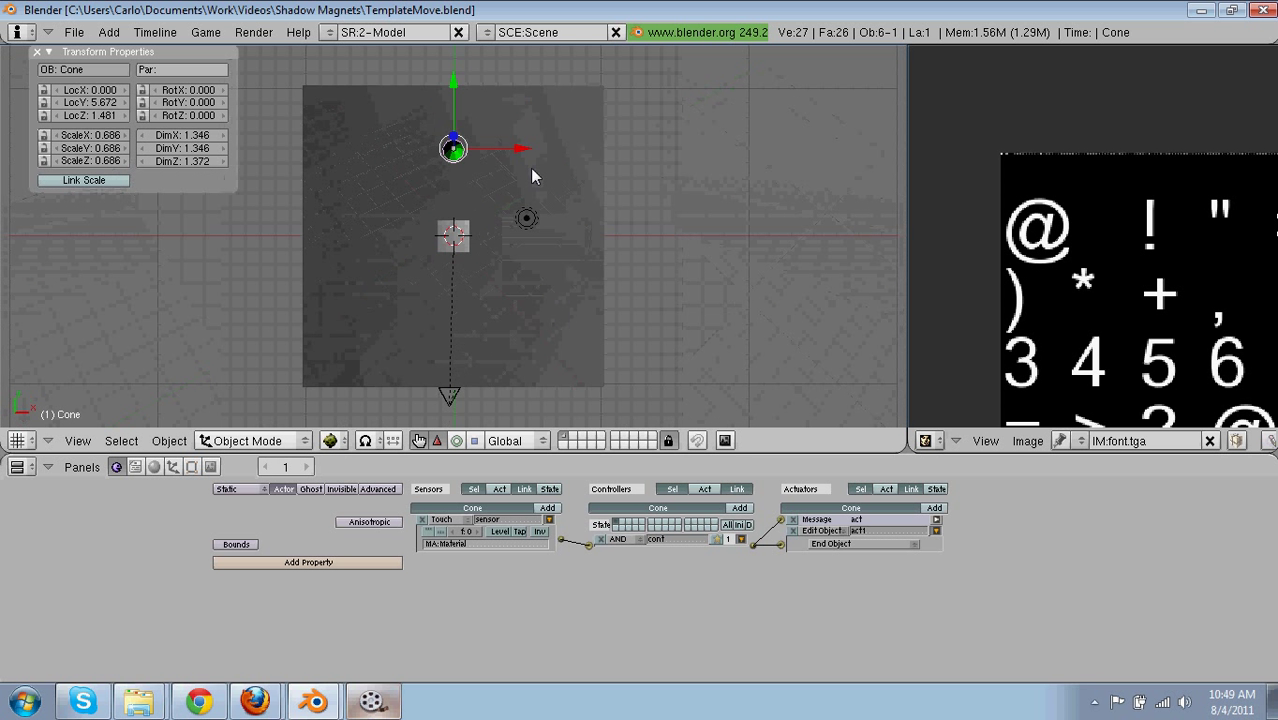
pyautogui.rightClick(530, 175)
pyautogui.press('Tab')
pyautogui.scroll(-4, 531, 165)
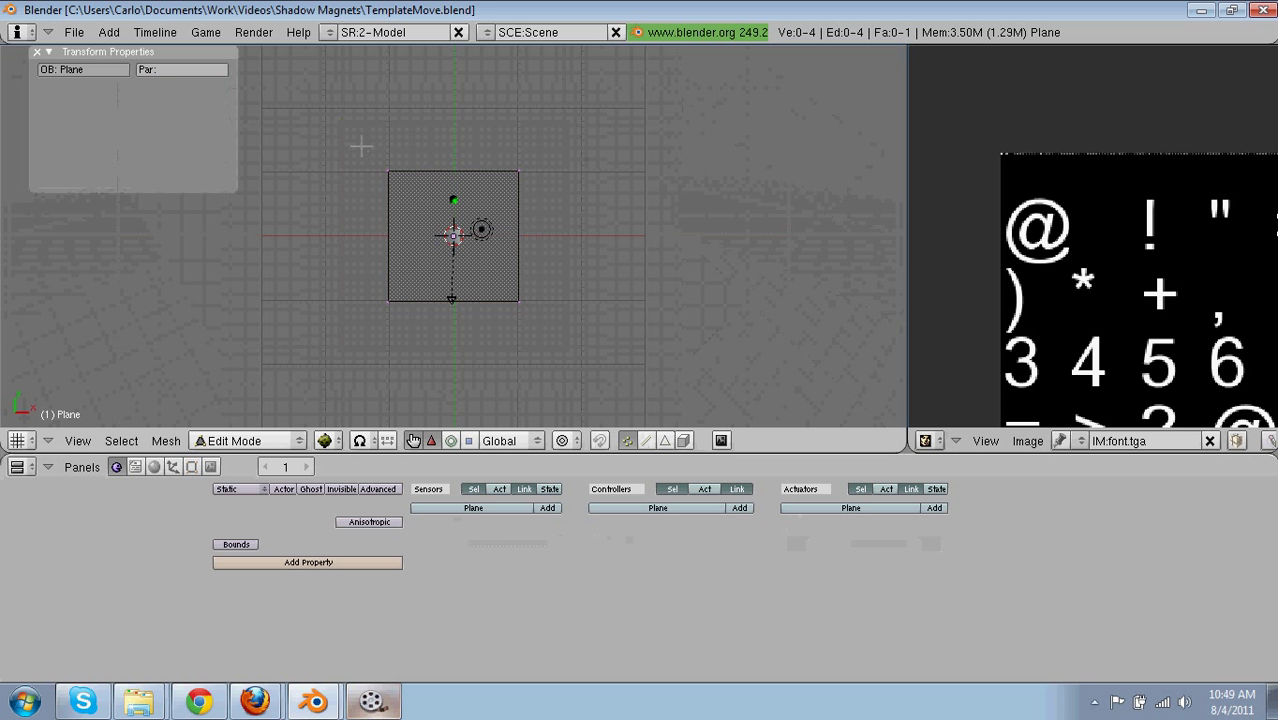
pyautogui.rightClick(590, 185)
pyautogui.press('s')
pyautogui.click(503, 183)
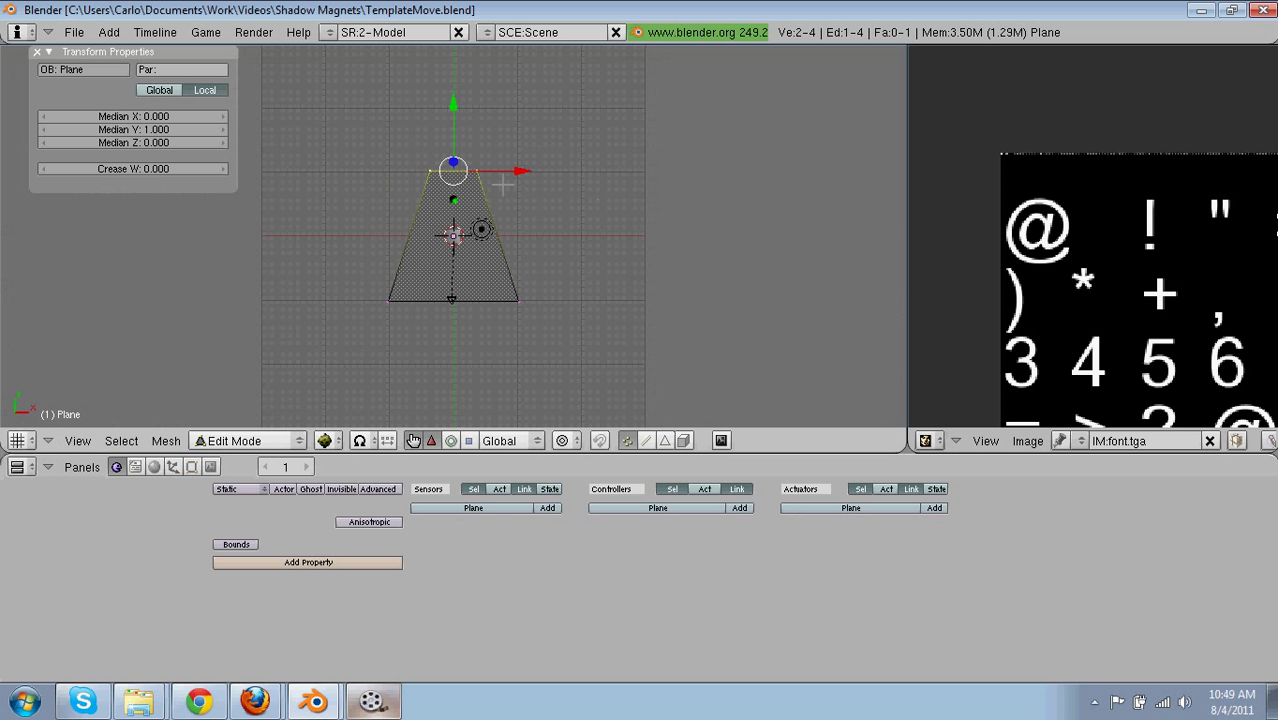
# Step: Extrude the narrowed edge forward and toward positive X, giving the ground plane a total Y dimension of about 35.4
pyautogui.press('e')
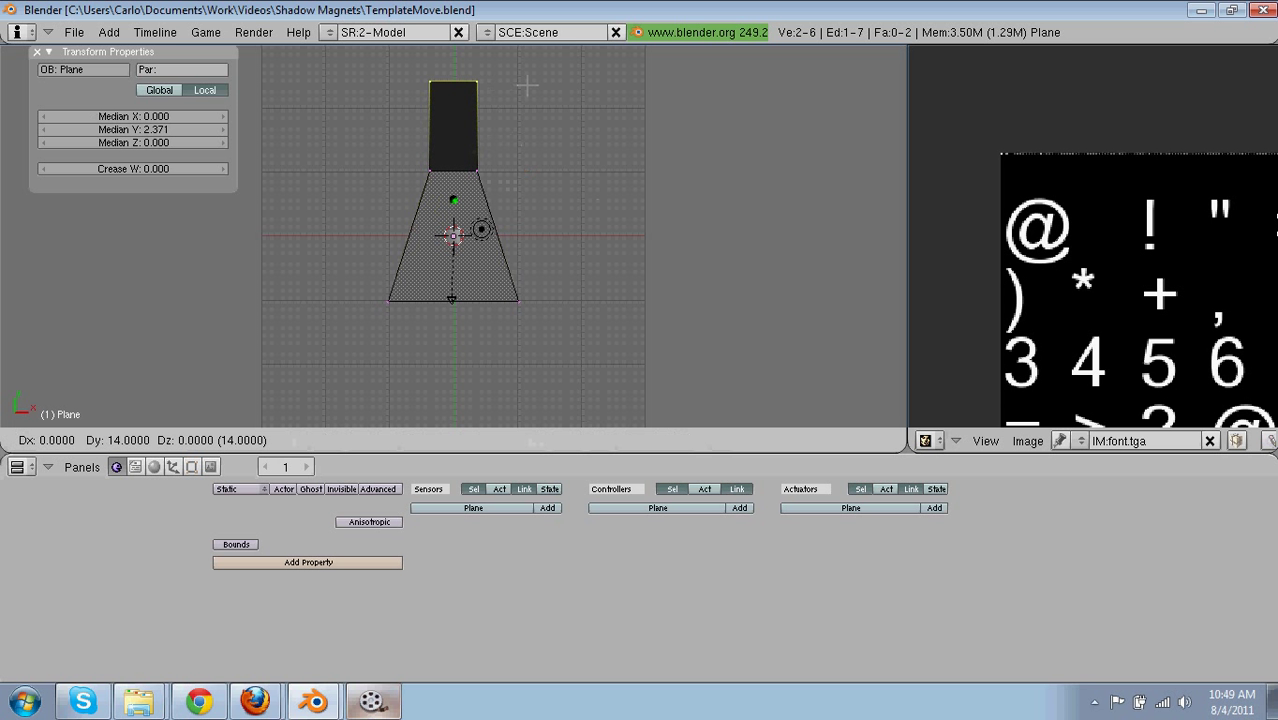
pyautogui.click(531, 72)
pyautogui.press('Tab')
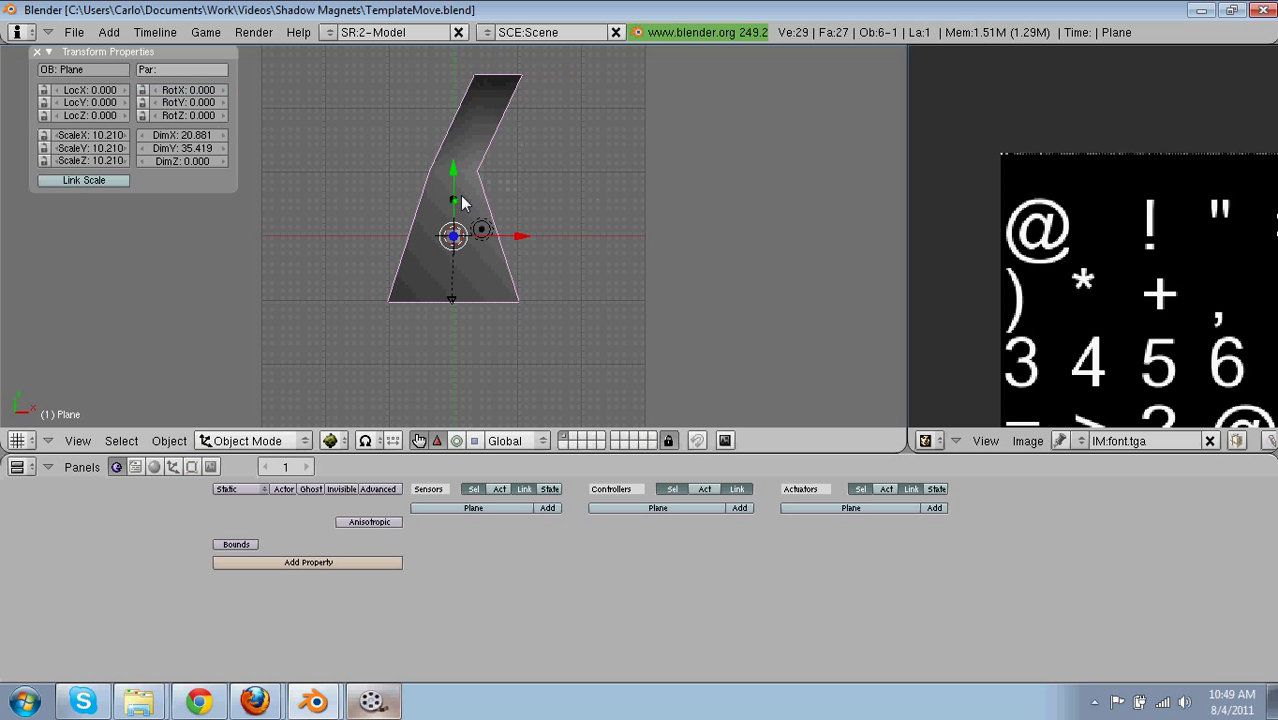
# Step: Duplicate the green cone three times along the extended ground, placing the last copy at about X 6.16, Y 23.17
pyautogui.rightClick(470, 105)
pyautogui.hotkey('shift', 'd')
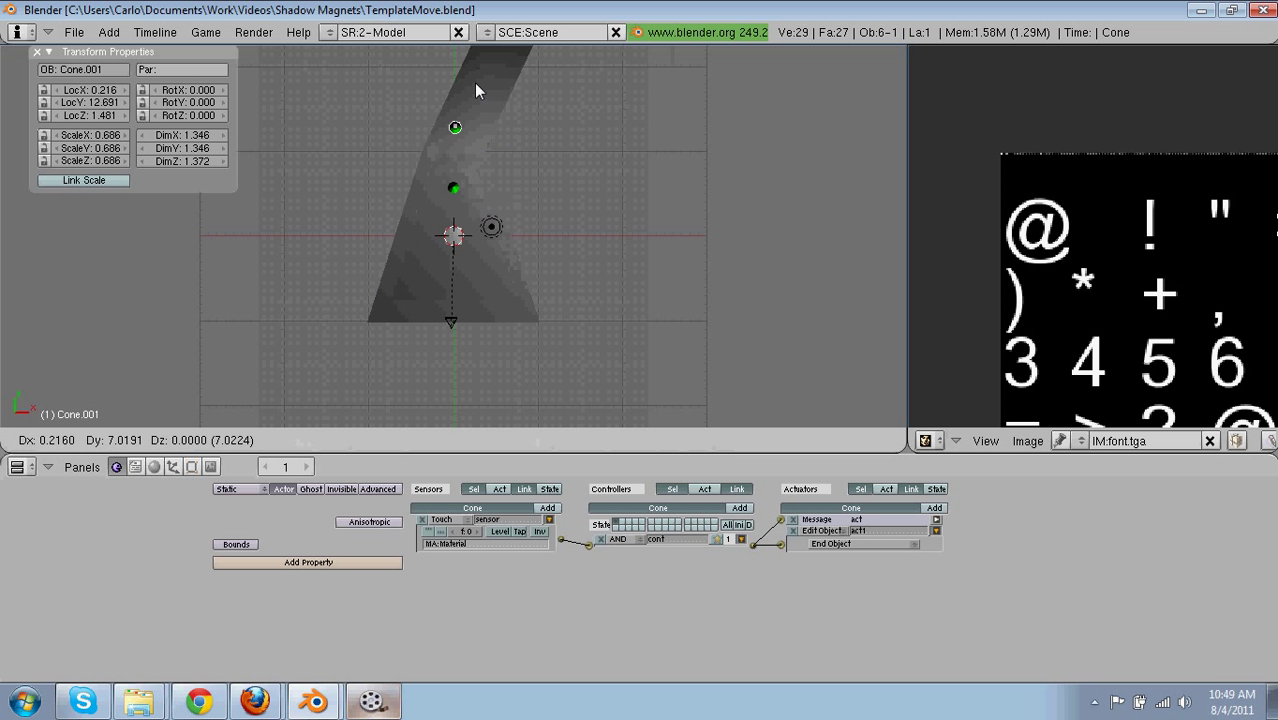
pyautogui.click(475, 90)
pyautogui.keyDown('shift'); pyautogui.scroll(5, 535, 149); pyautogui.keyUp('shift')
pyautogui.hotkey('shift', 'd')
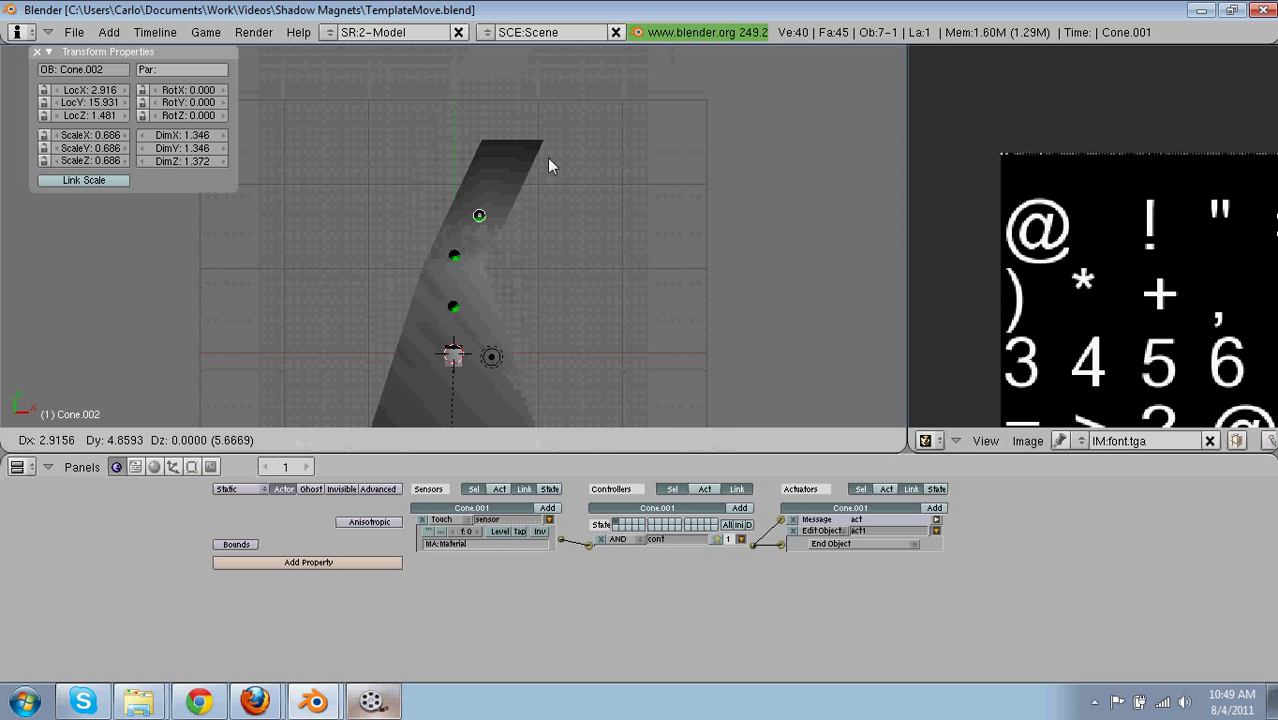
pyautogui.click(551, 163)
pyautogui.hotkey('shift', 'd')
pyautogui.click(565, 155)
# Step: Test-run the game from the camera view and check the last cone's Message actuator settings
pyautogui.press('KP_0')
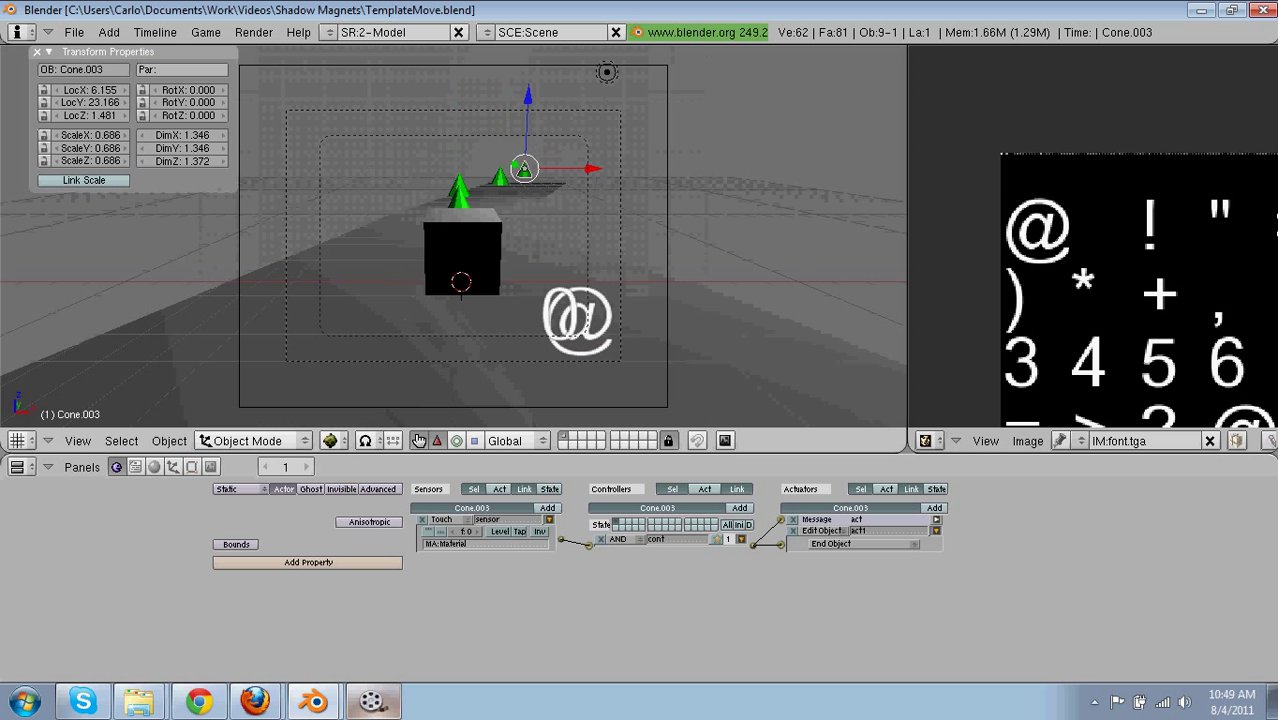
pyautogui.press('p')
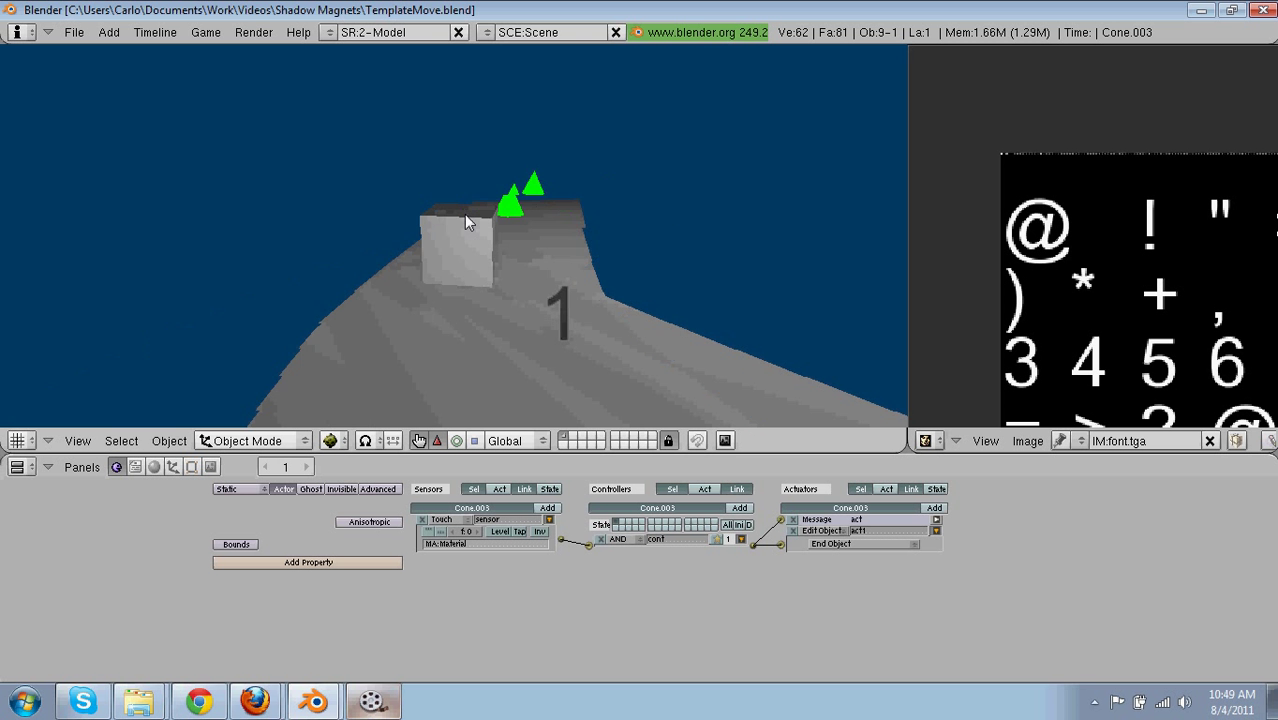
pyautogui.press('Escape')
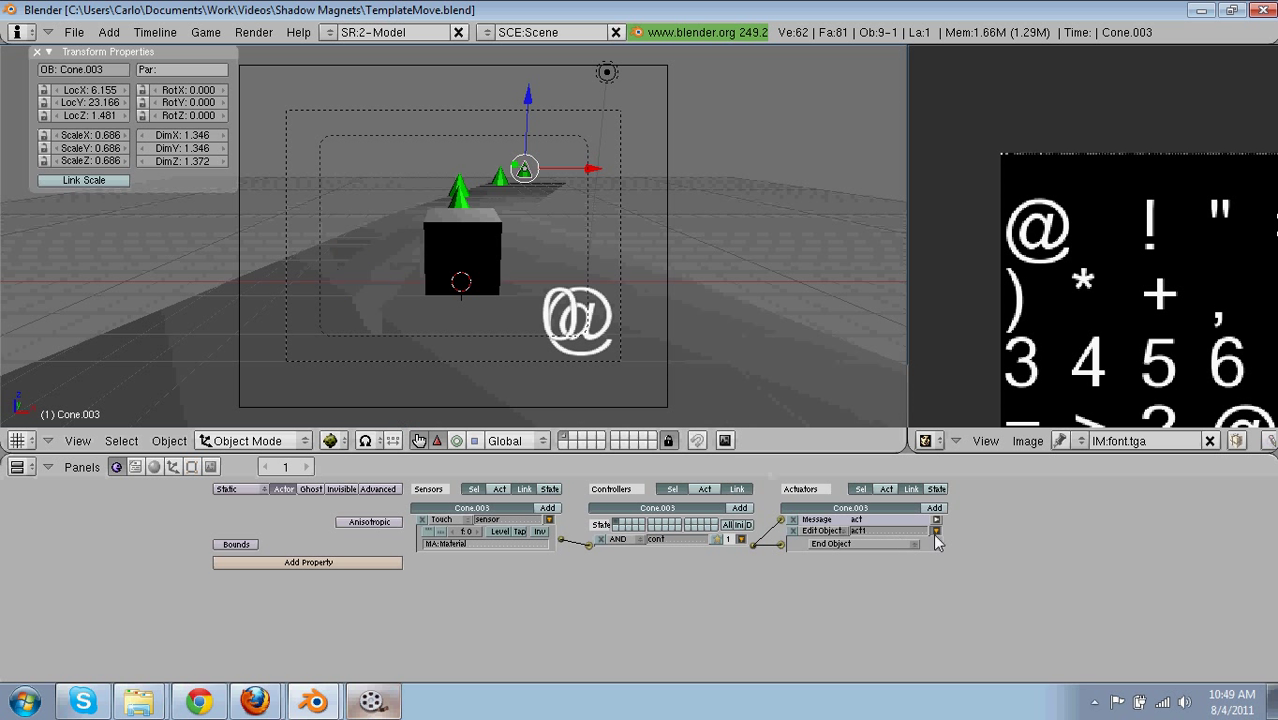
pyautogui.click(936, 531)
pyautogui.click(936, 520)
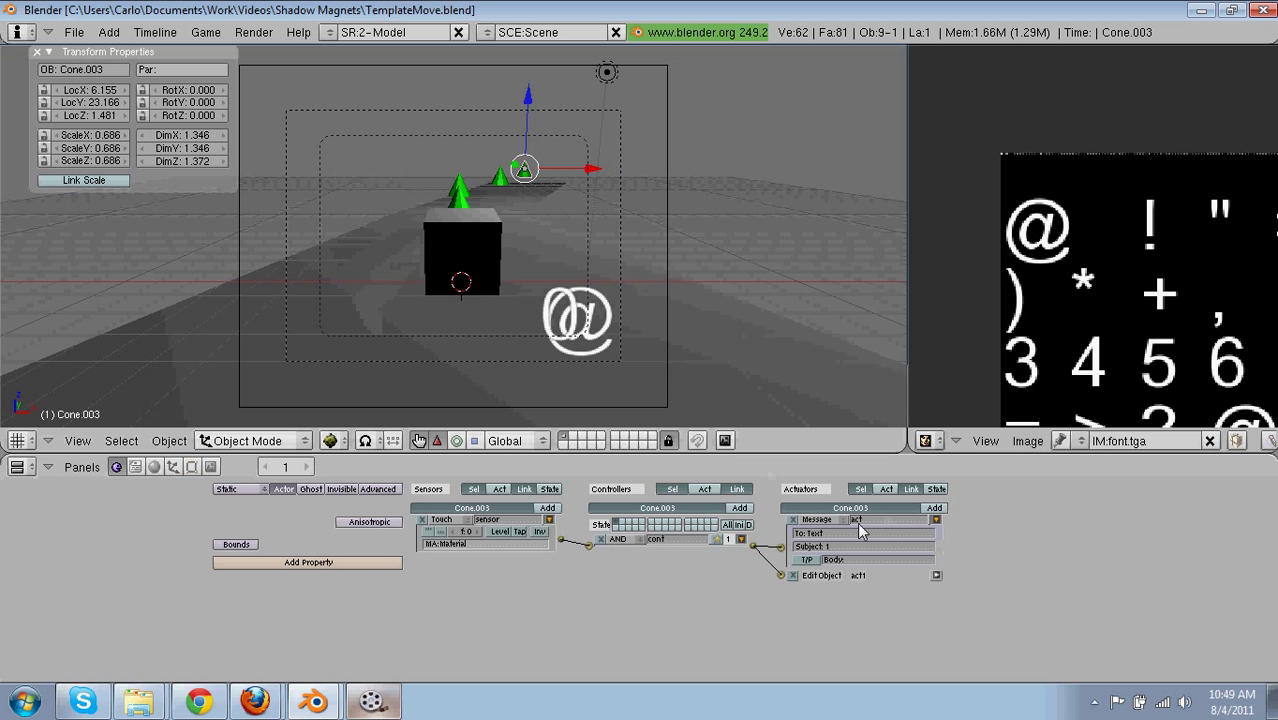
pyautogui.click(936, 520)
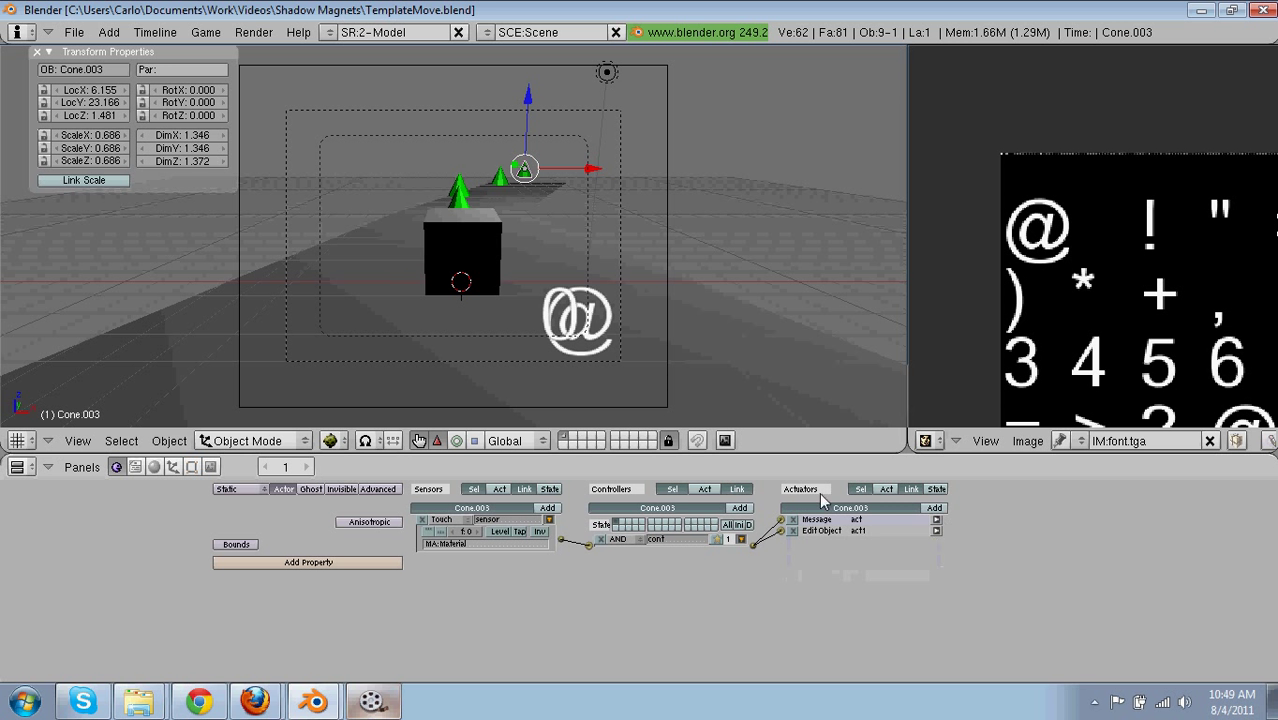
# Step: Change the Text object's Property actuator from Assign to Add mode and test-run the game
pyautogui.rightClick(494, 243)
pyautogui.rightClick(594, 314)
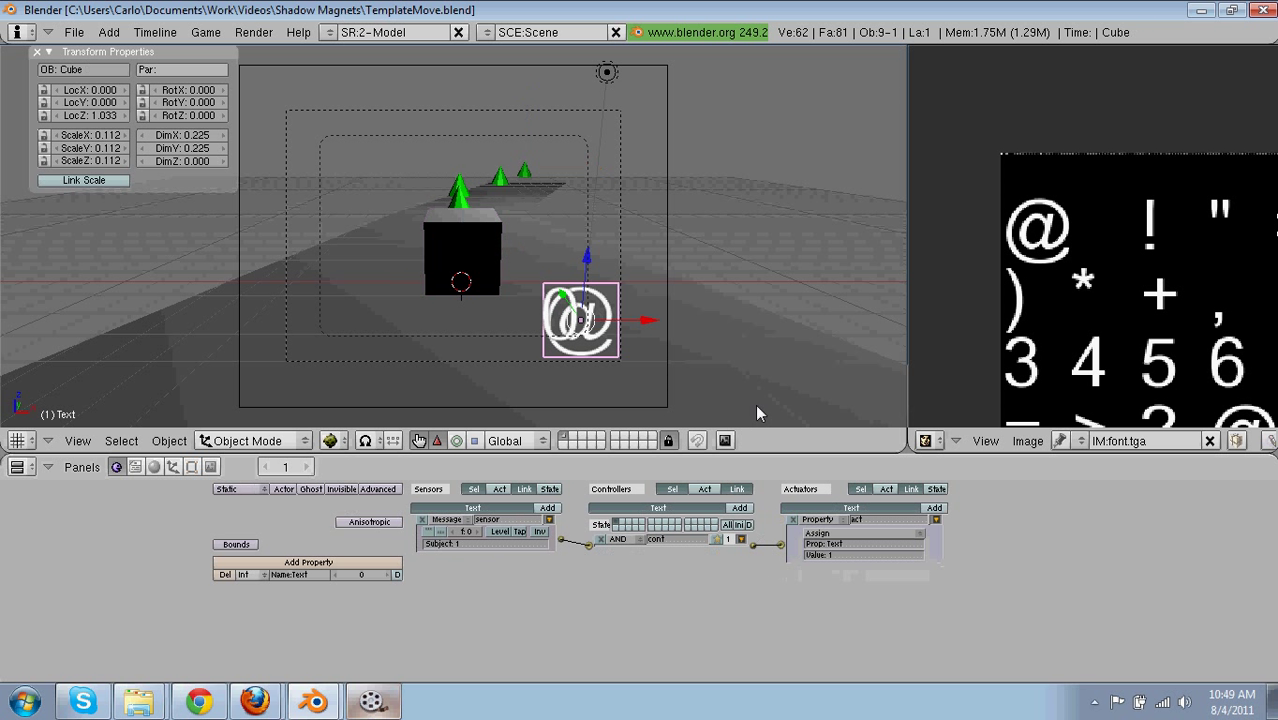
pyautogui.click(845, 530)
pyautogui.click(840, 513)
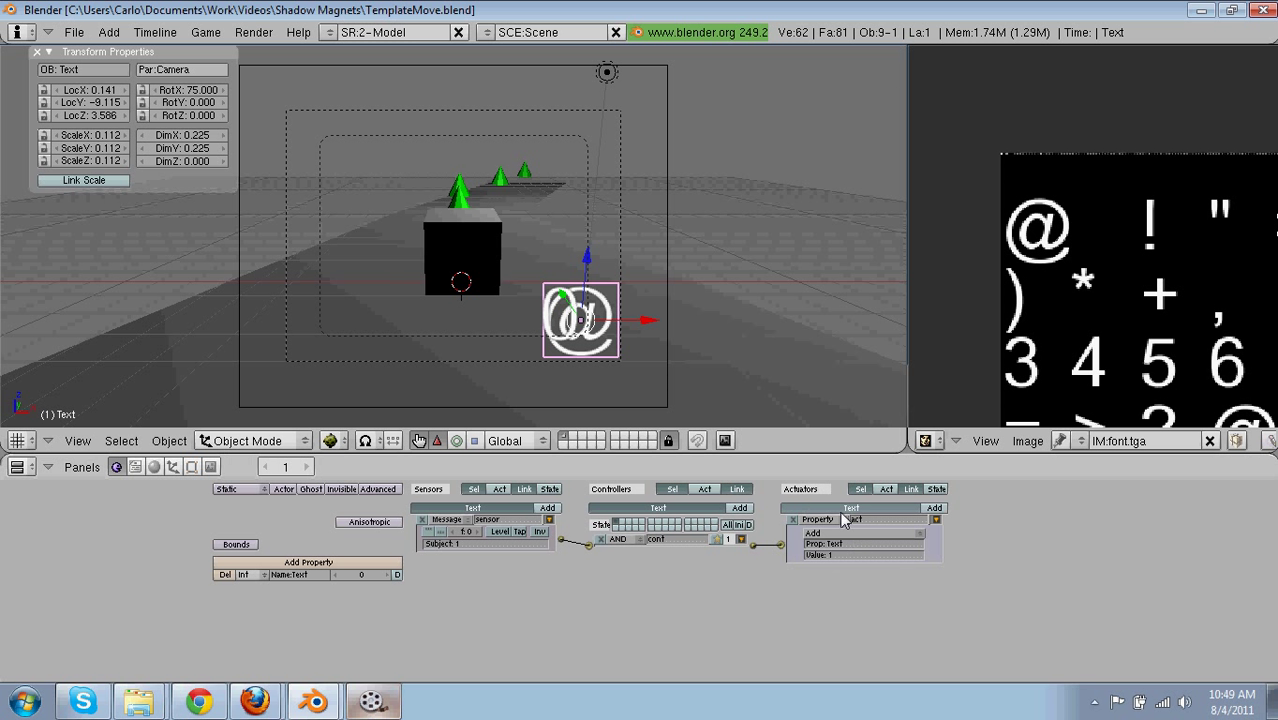
pyautogui.press('p')
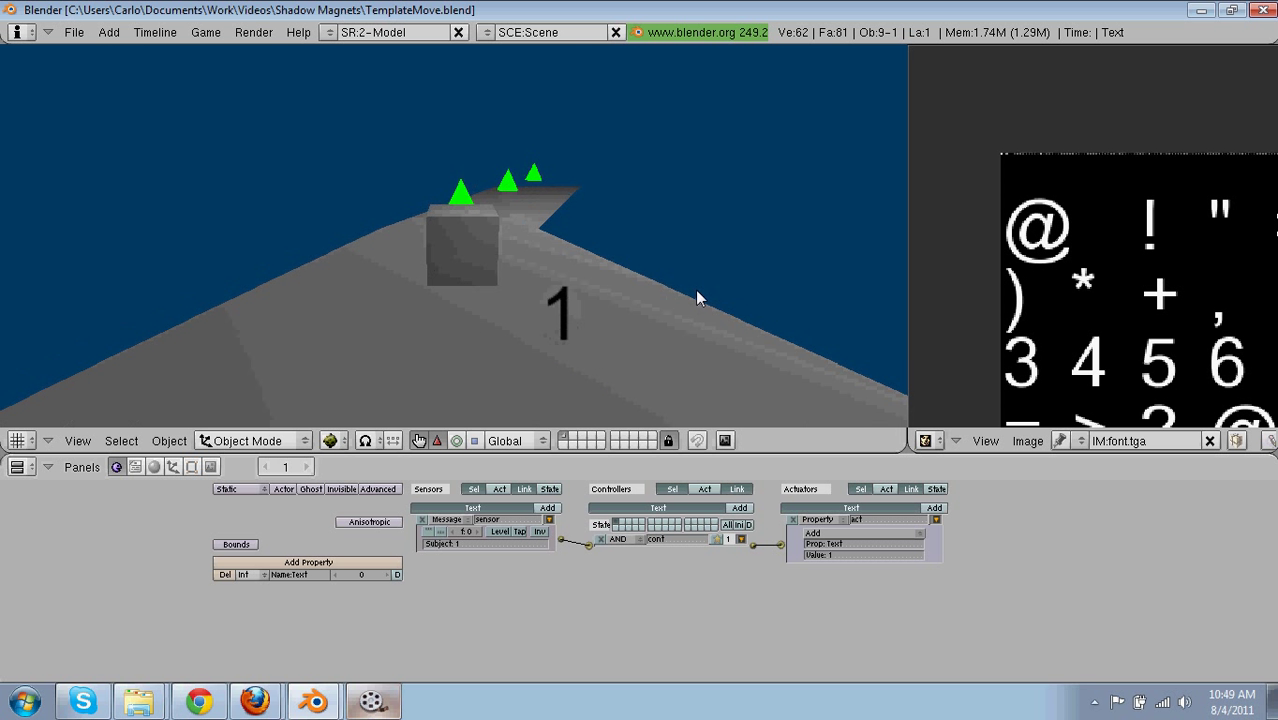
pyautogui.press('Escape')
# Step: Switch the Text object's Property actuator back to Assign and test-run the game for comparison
pyautogui.click(835, 519)
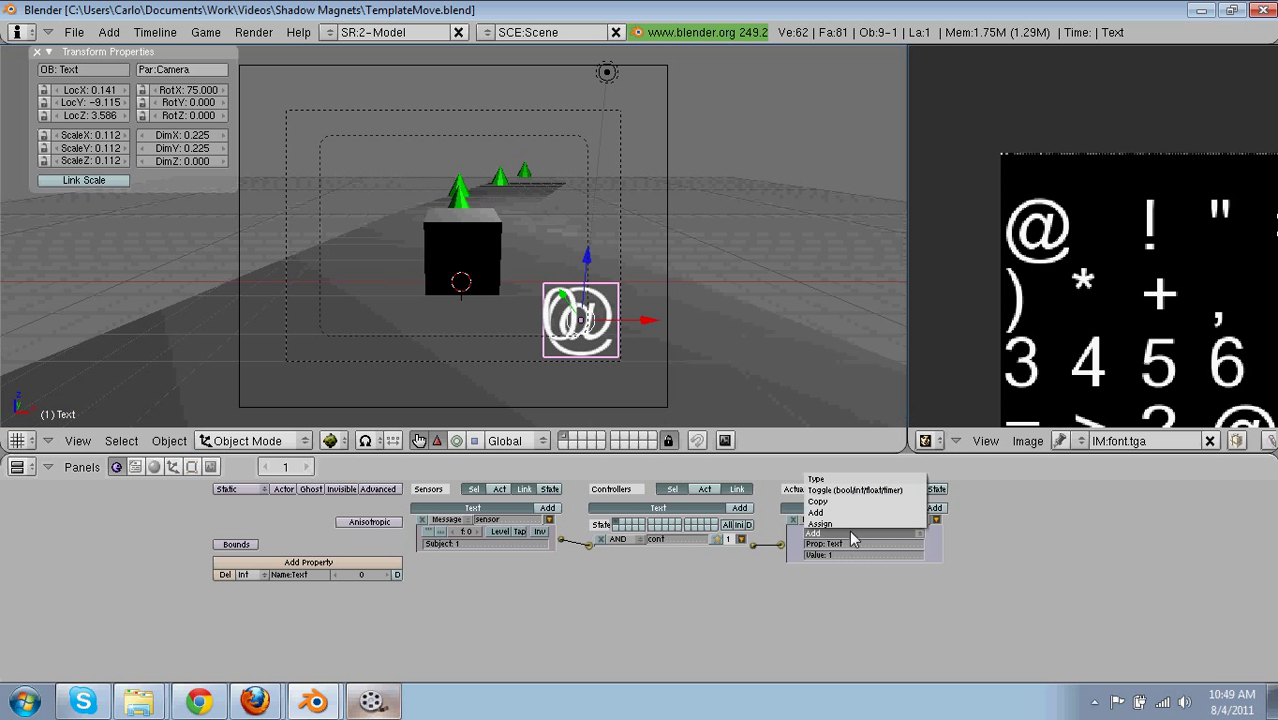
pyautogui.click(839, 523)
pyautogui.press('p')
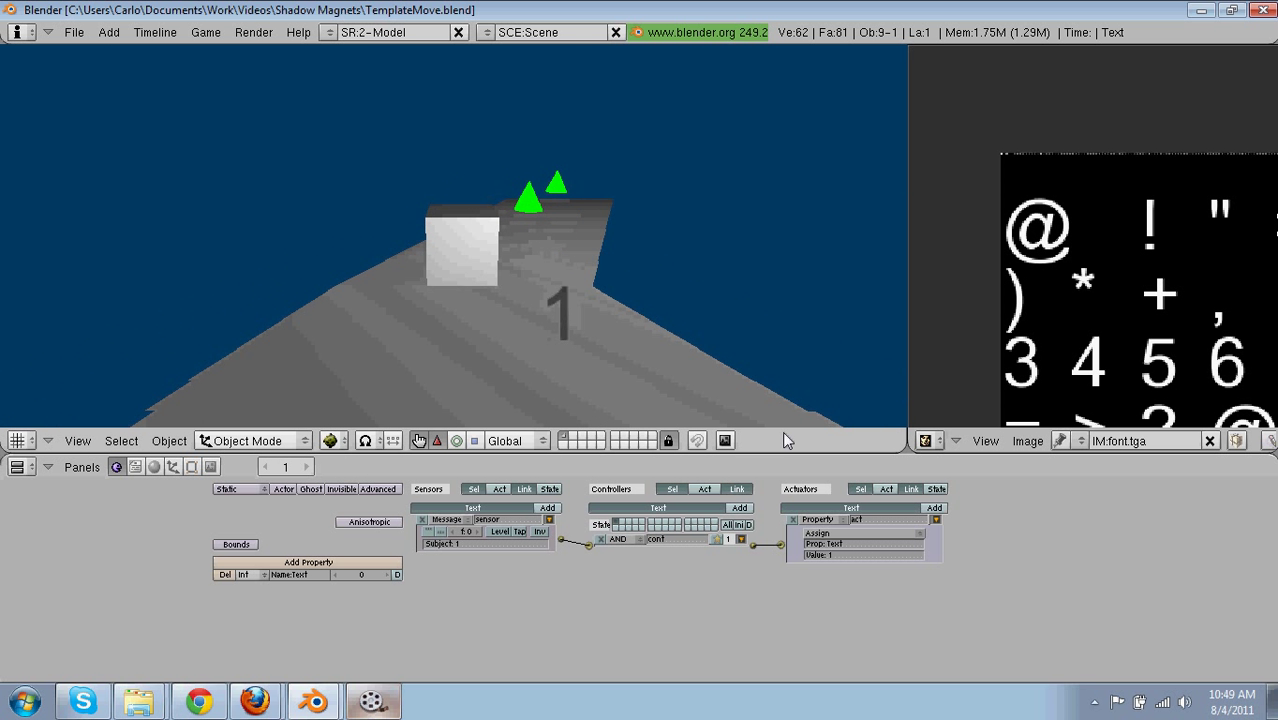
pyautogui.press('Escape')
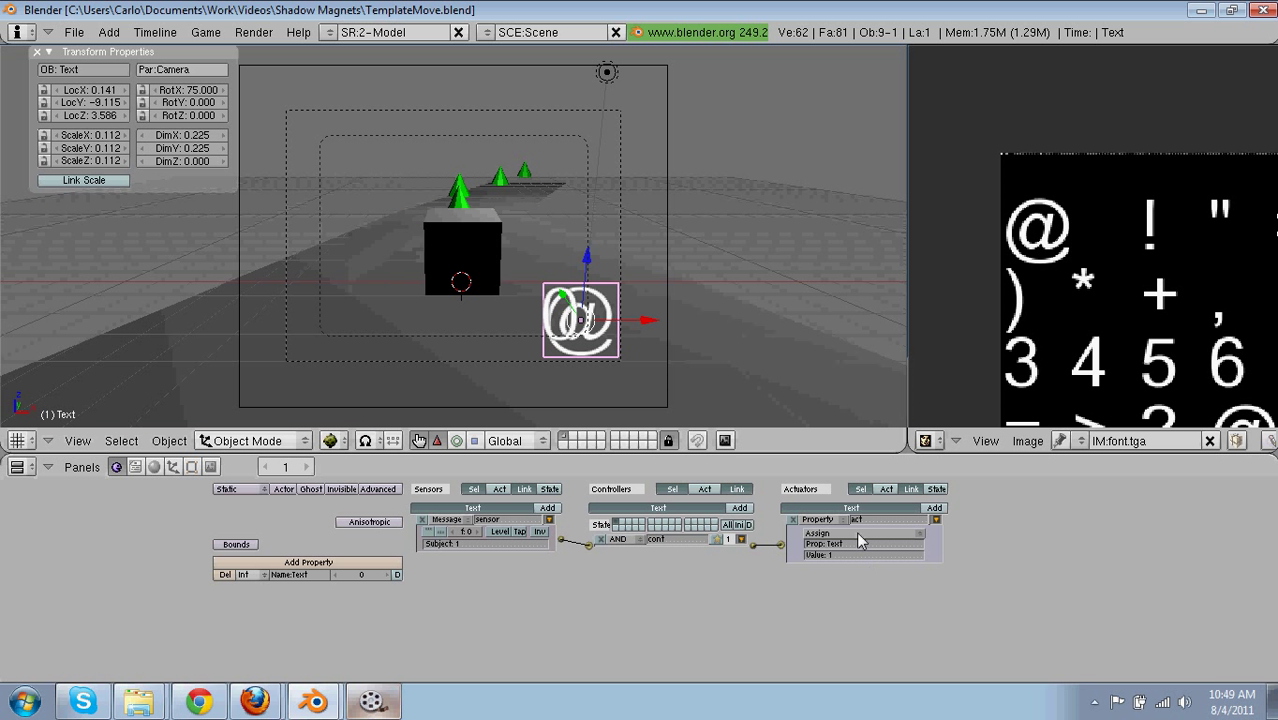
# Step: Restore Add mode on the Text object's Property actuator and play the game through all four cones
pyautogui.click(856, 533)
pyautogui.click(852, 514)
pyautogui.press('p')
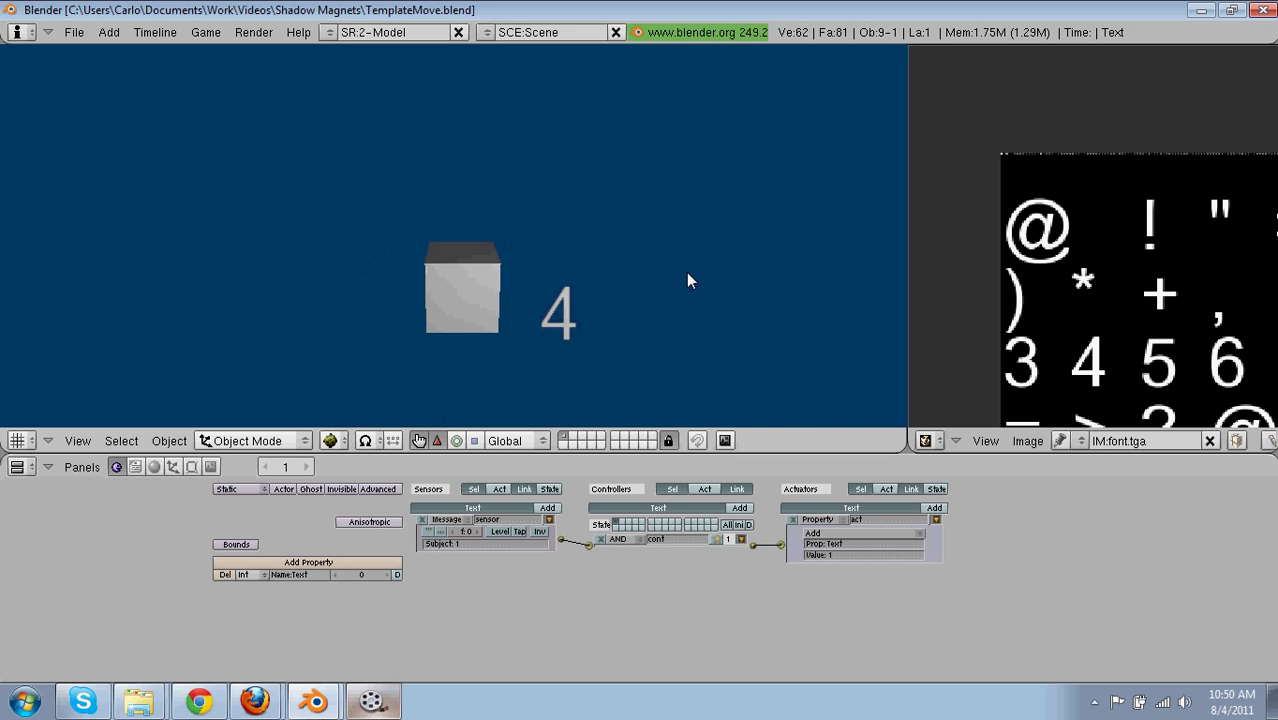
pyautogui.press('Escape')
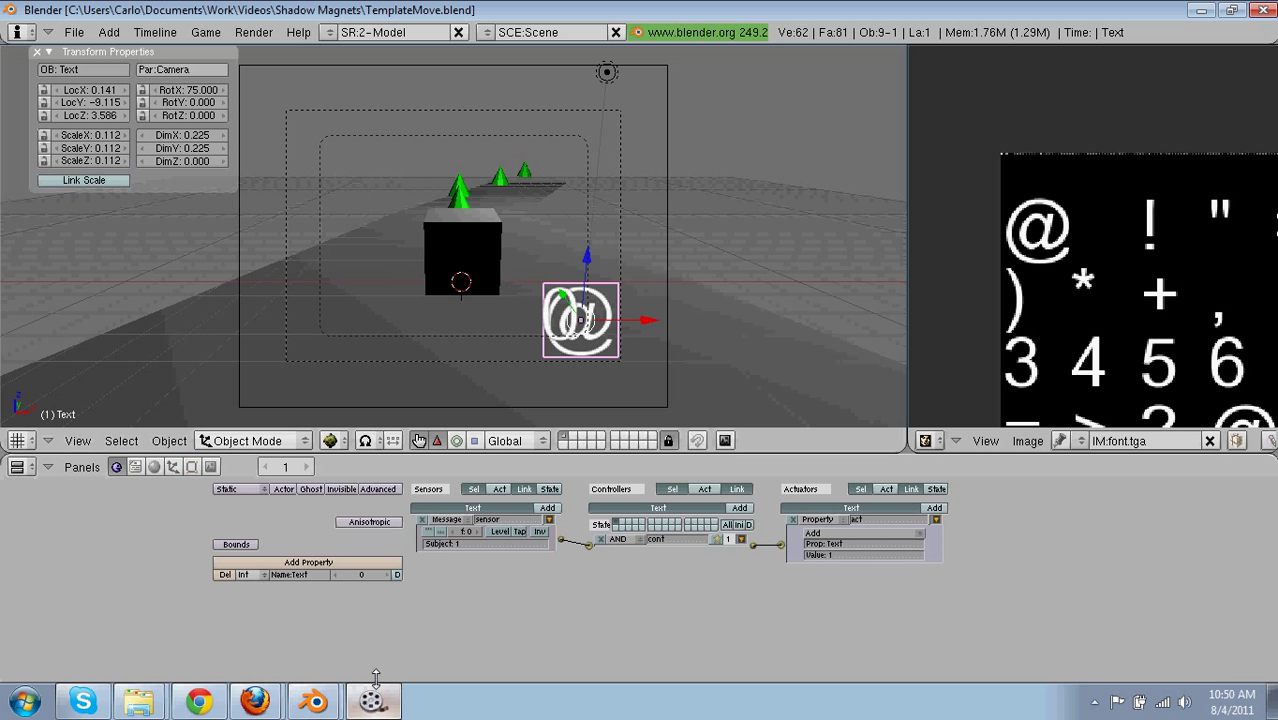